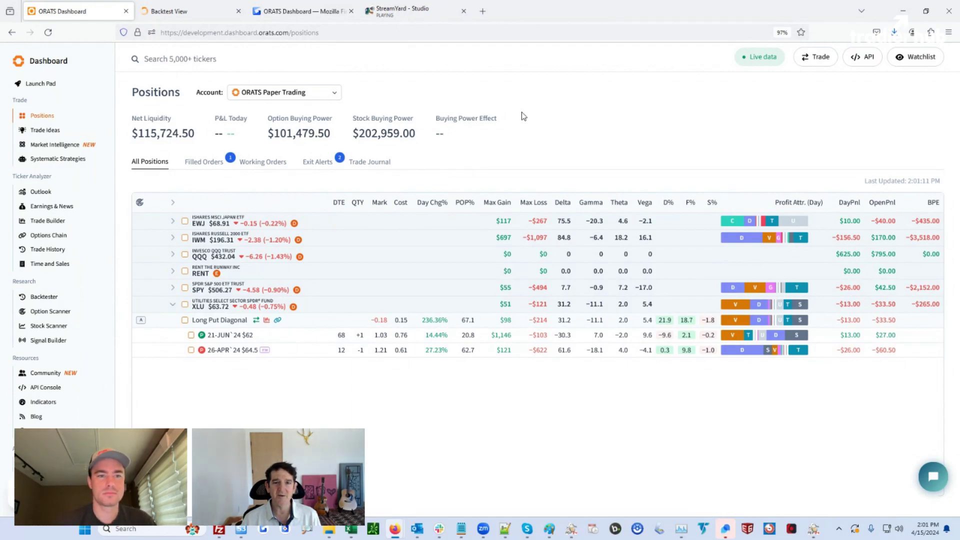
pyautogui.moveTo(502, 125); pyautogui.dragTo(355, 118)
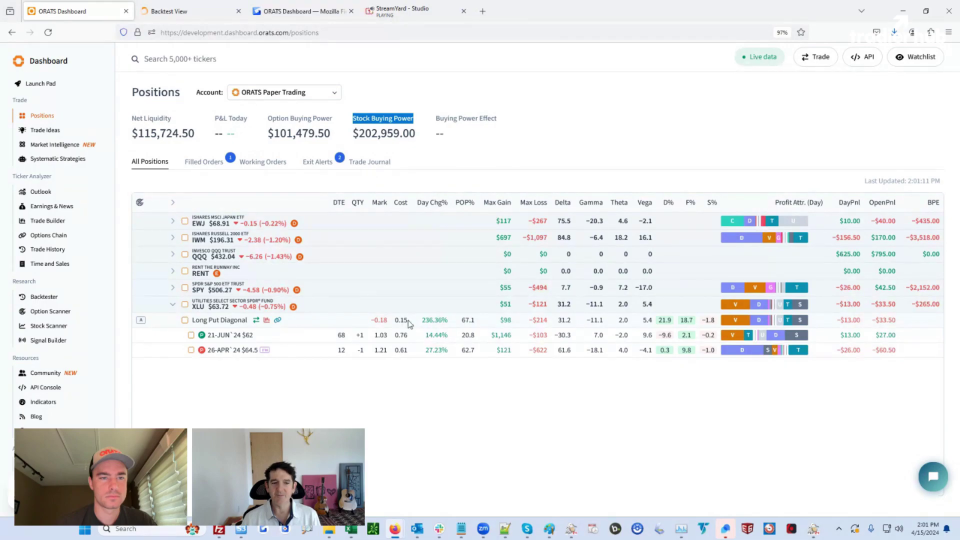
pyautogui.click(917, 58)
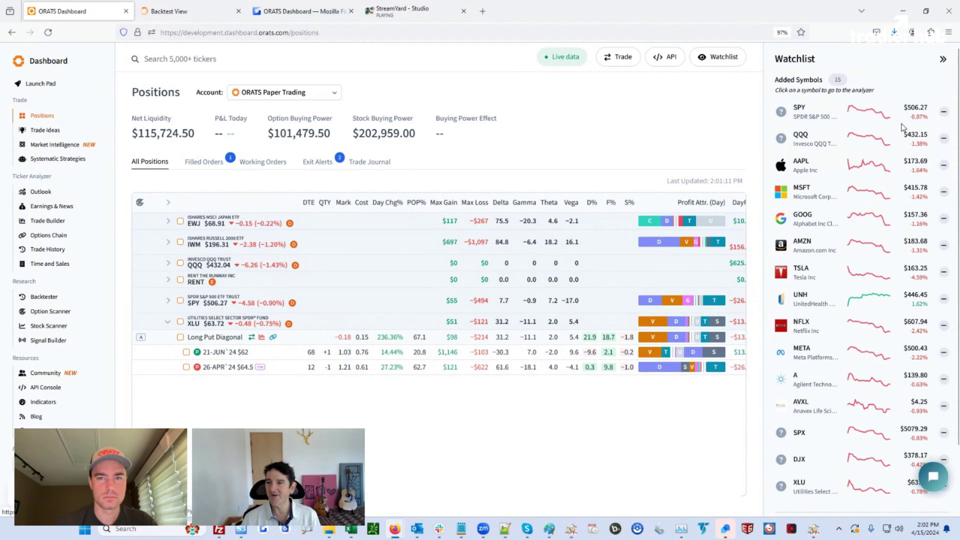
pyautogui.click(943, 59)
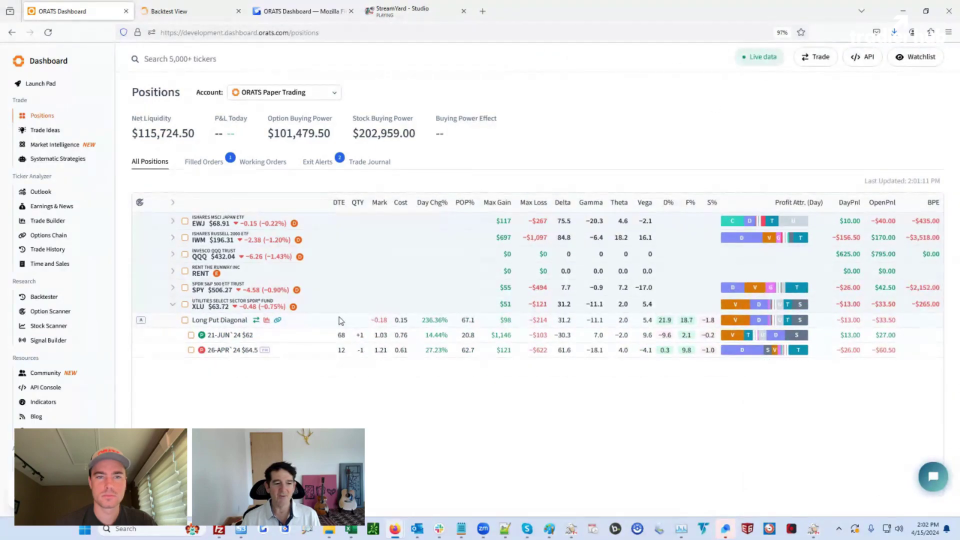
# - Select the XLU Long Put Diagonal and chart its two put legs' trade history full-width
pyautogui.click(185, 320)
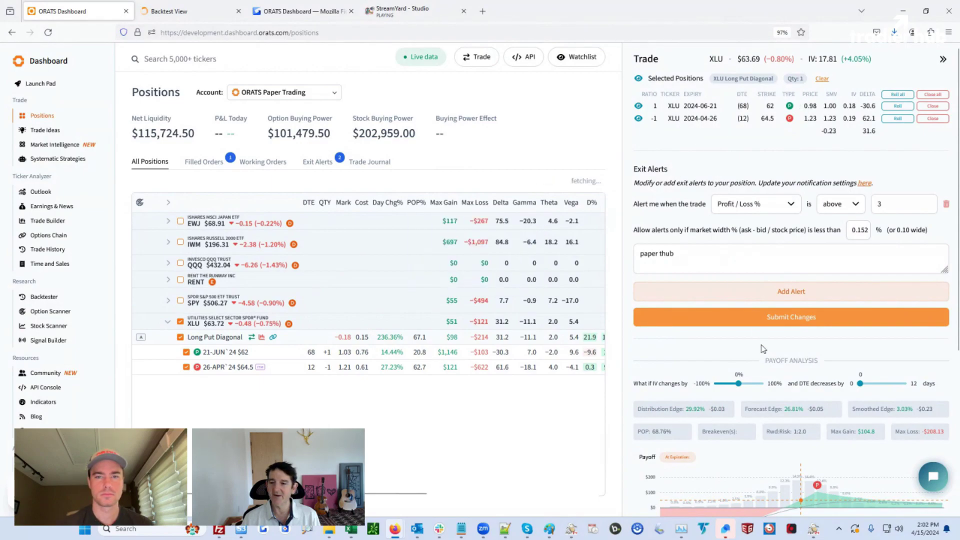
pyautogui.moveTo(675, 253); pyautogui.dragTo(579, 269)
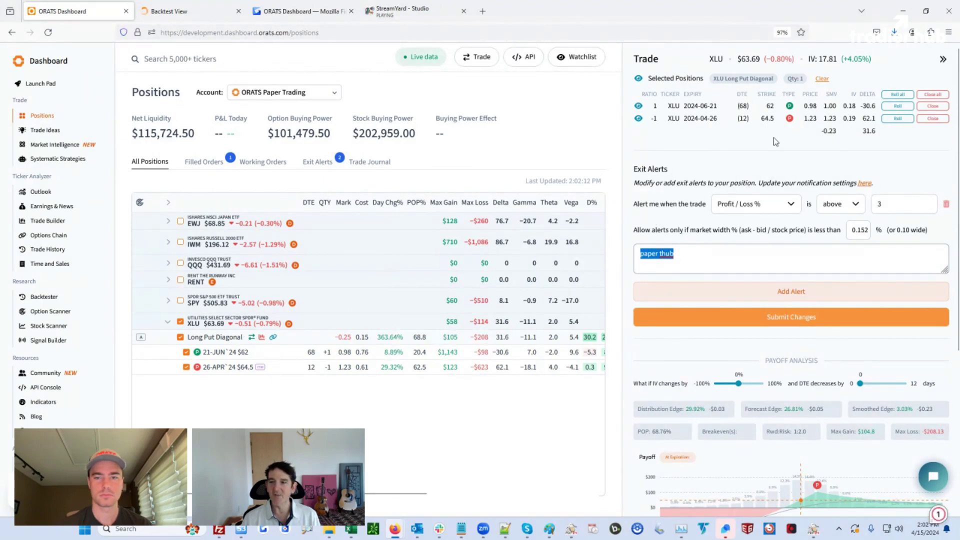
pyautogui.click(55, 251)
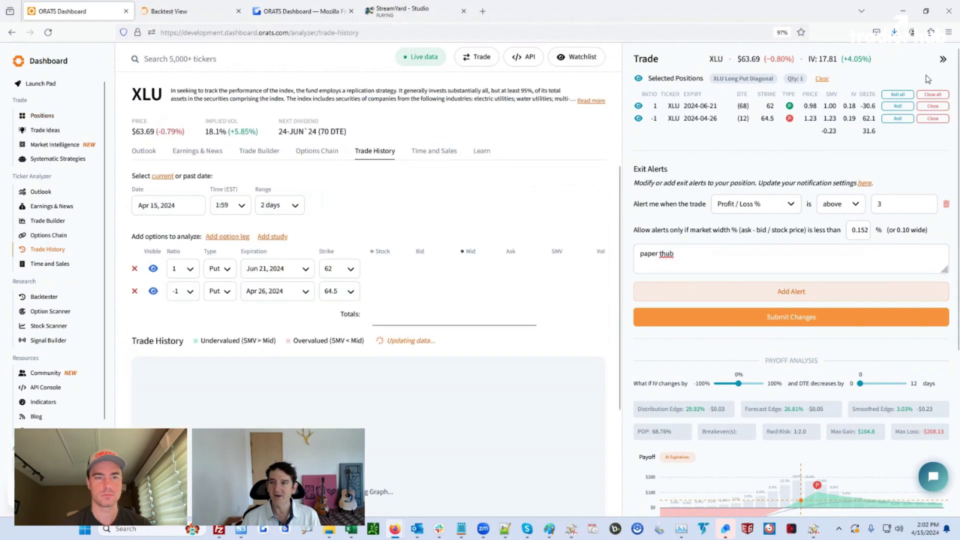
pyautogui.click(943, 59)
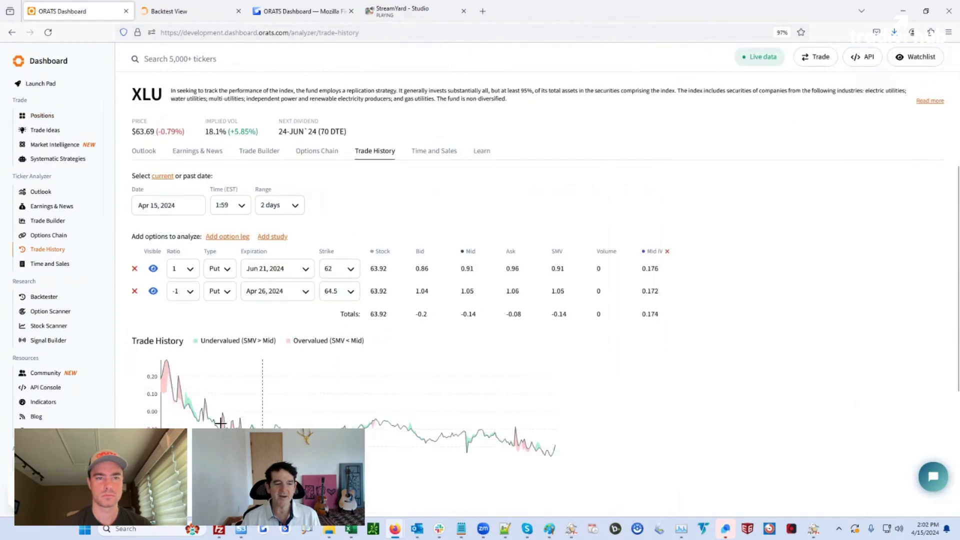
pyautogui.moveTo(163, 366)
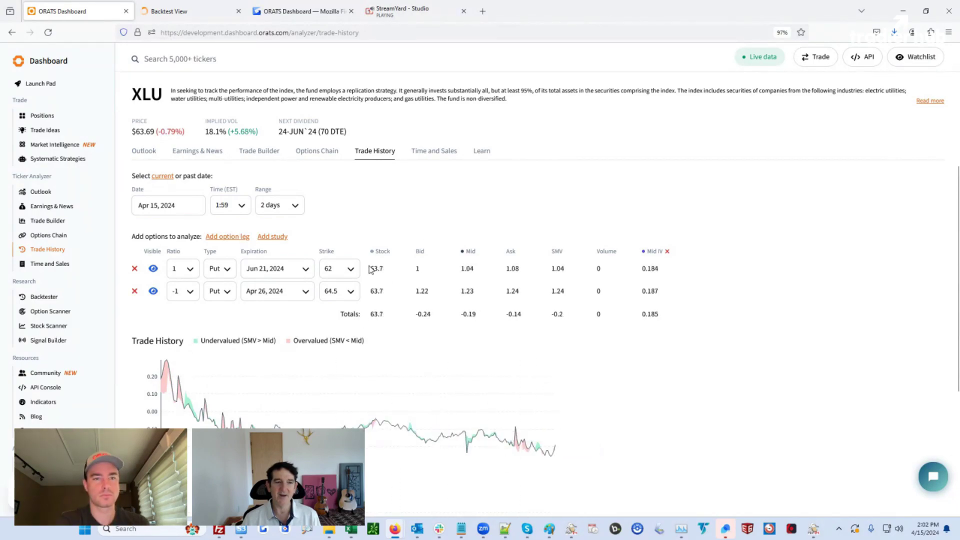
# - Back on Positions, clear the XLU selection, check the alert threshold of 3, and view the Trade Journal
pyautogui.click(42, 117)
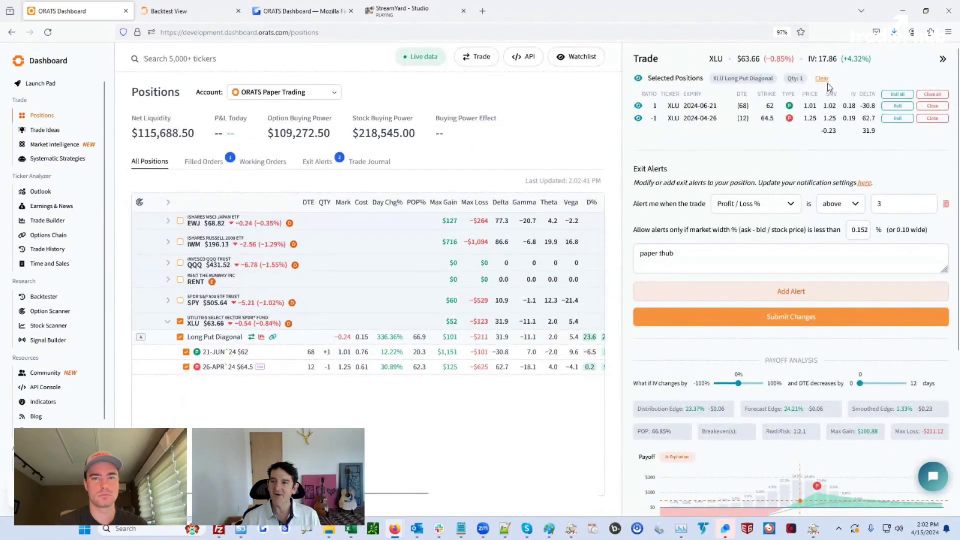
pyautogui.click(823, 80)
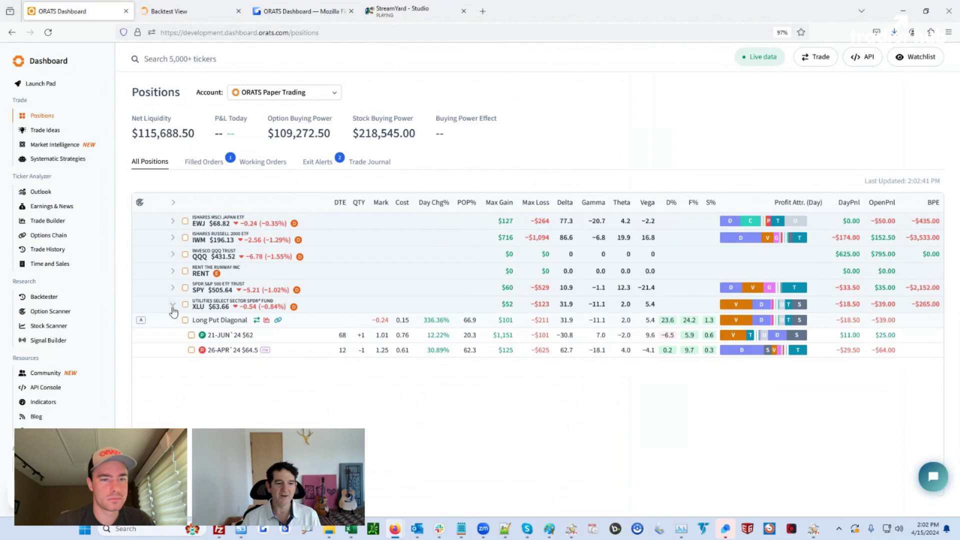
pyautogui.moveTo(142, 322)
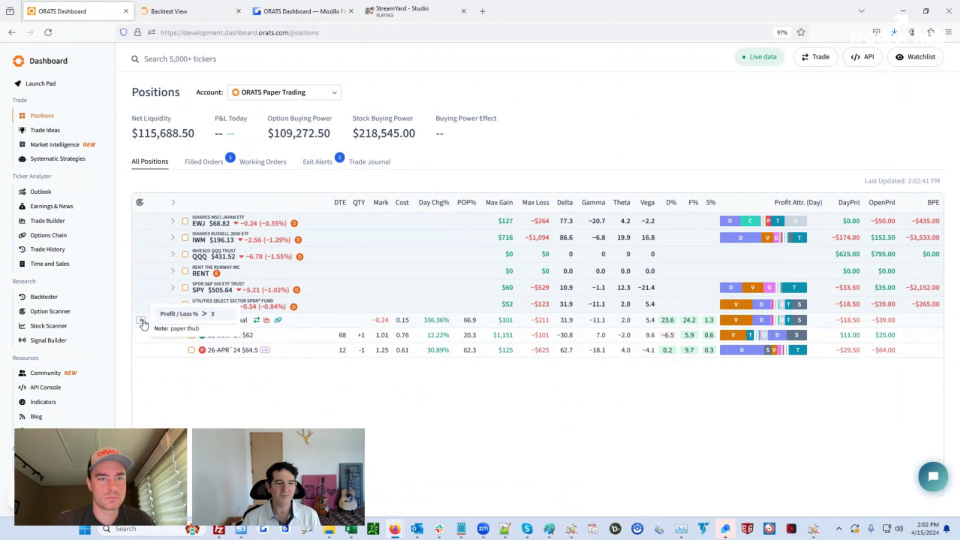
pyautogui.doubleClick(213, 314)
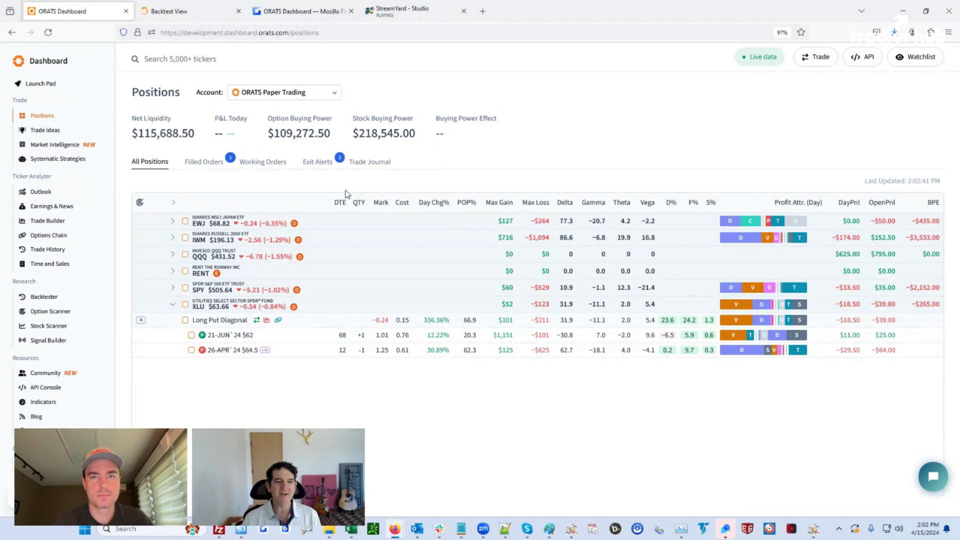
pyautogui.click(380, 165)
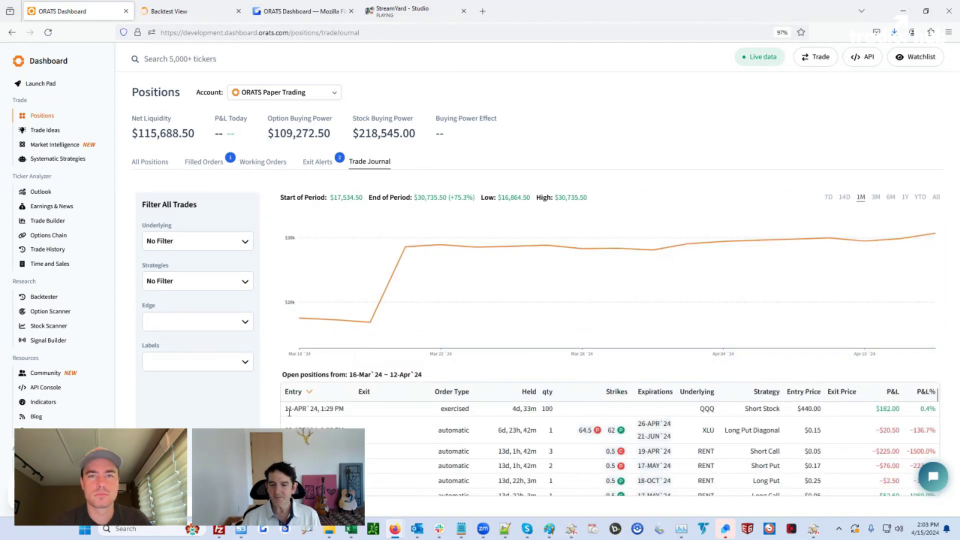
pyautogui.moveTo(285, 429); pyautogui.dragTo(303, 429)
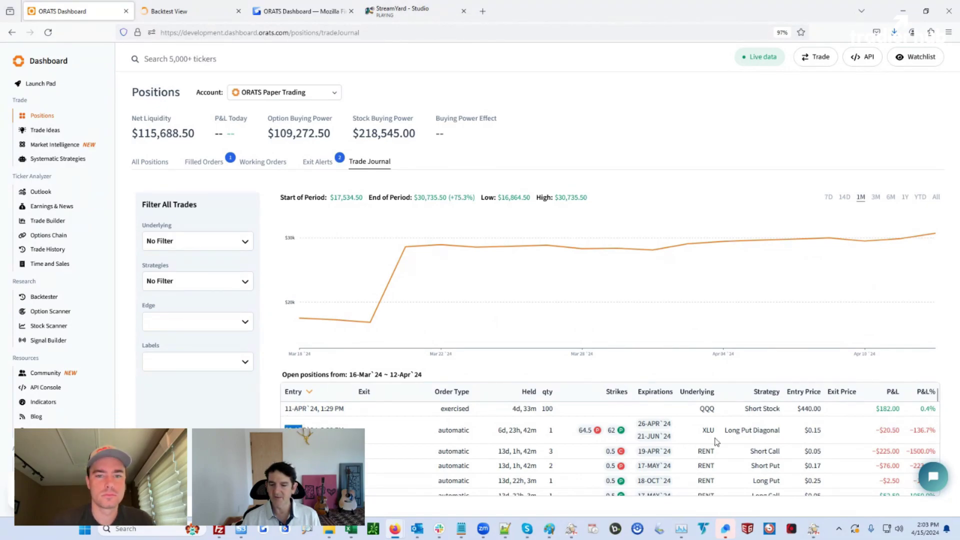
pyautogui.moveTo(706, 432); pyautogui.dragTo(817, 431)
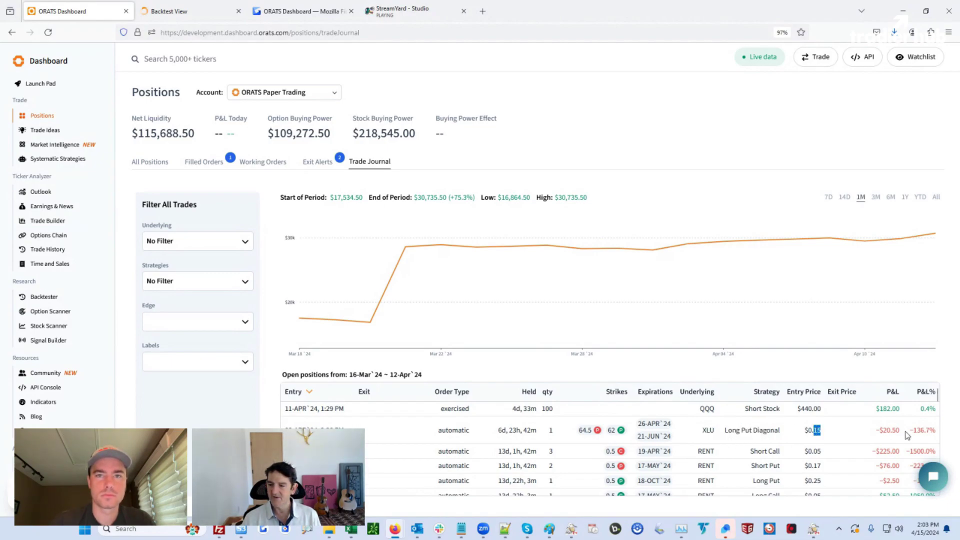
pyautogui.moveTo(901, 431); pyautogui.dragTo(888, 431)
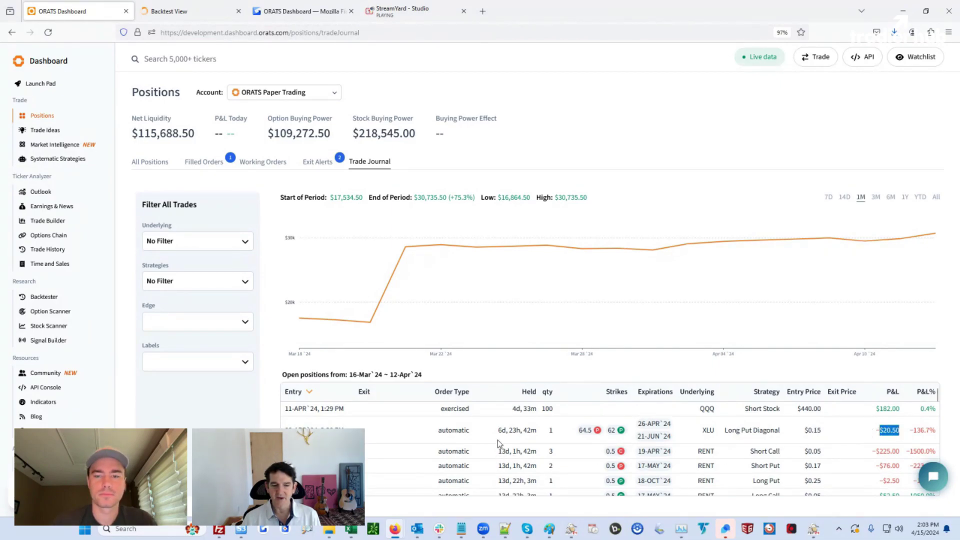
pyautogui.scroll(-3, 480, 451)
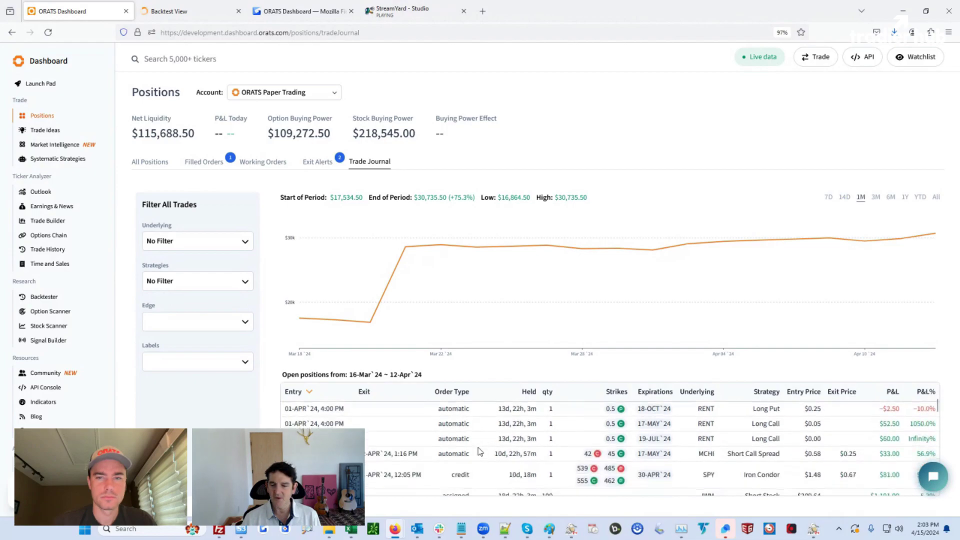
pyautogui.moveTo(782, 453); pyautogui.dragTo(698, 455)
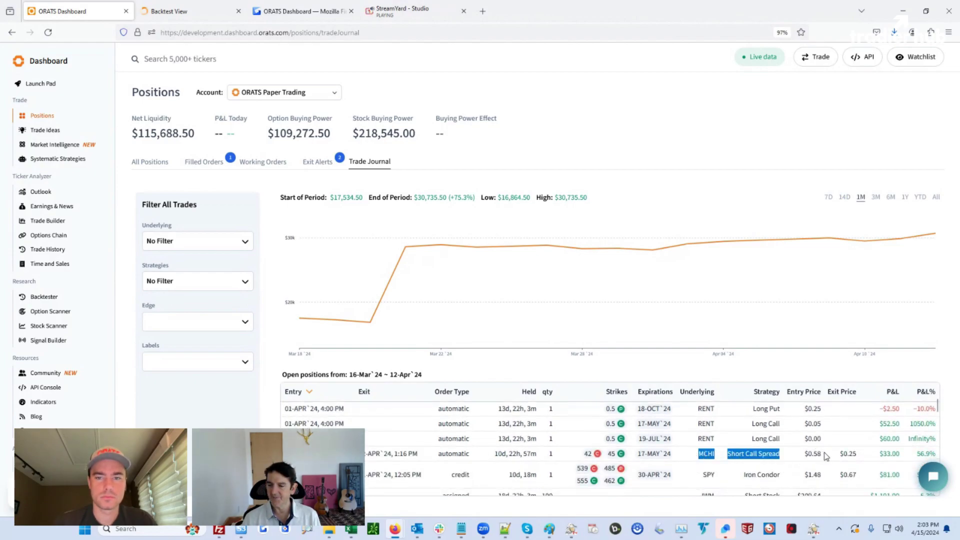
pyautogui.moveTo(825, 456); pyautogui.dragTo(799, 458)
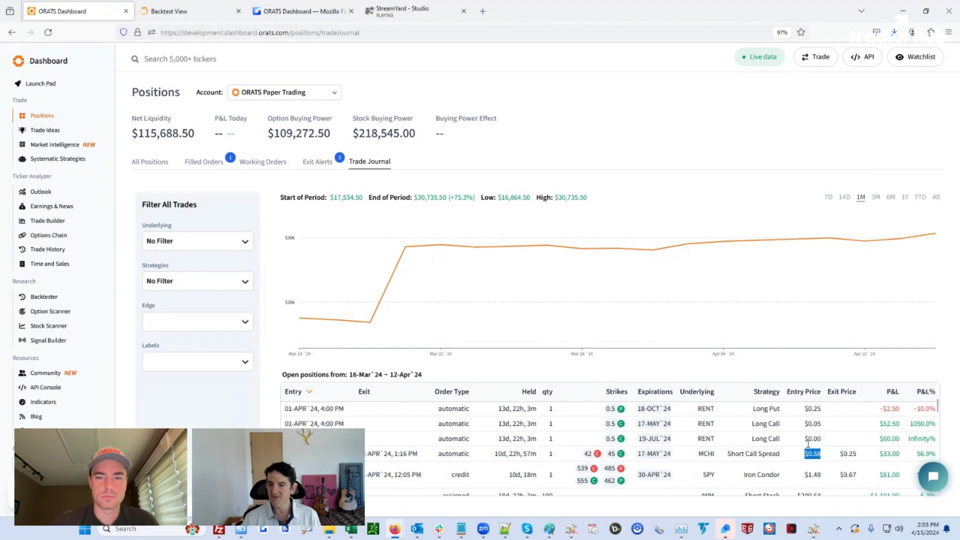
pyautogui.moveTo(730, 457); pyautogui.dragTo(784, 461)
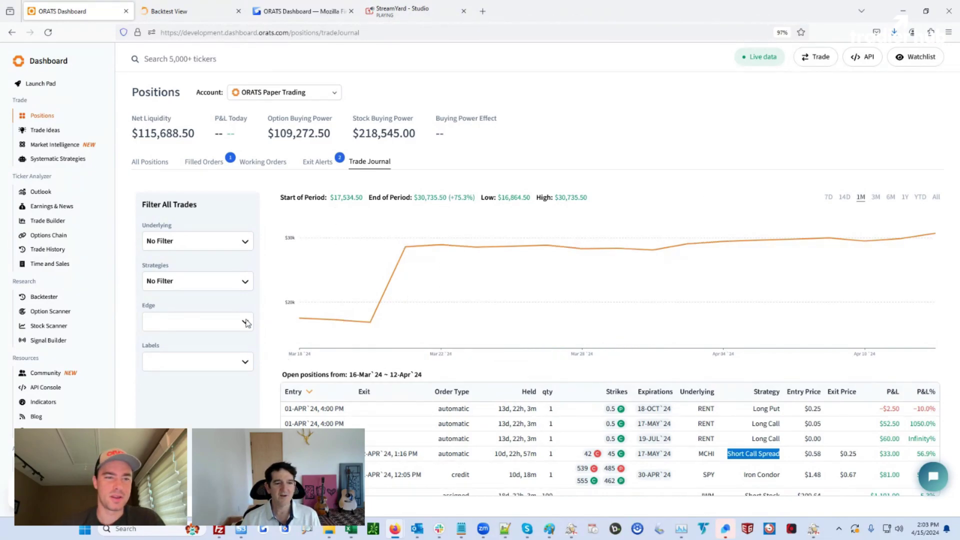
# - Open the Backtester with SPY kept as the backtested ticker
pyautogui.click(39, 299)
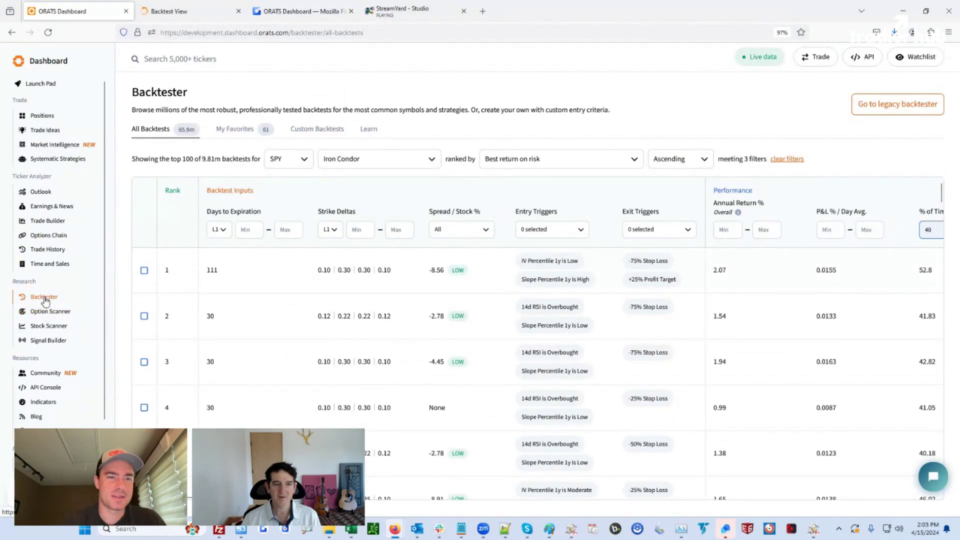
pyautogui.click(301, 159)
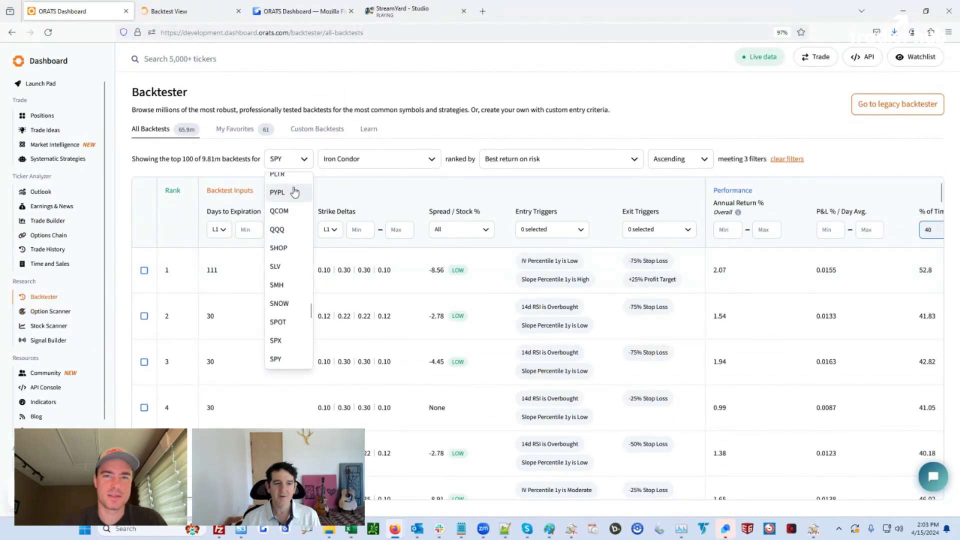
pyautogui.scroll(-2, 292, 260)
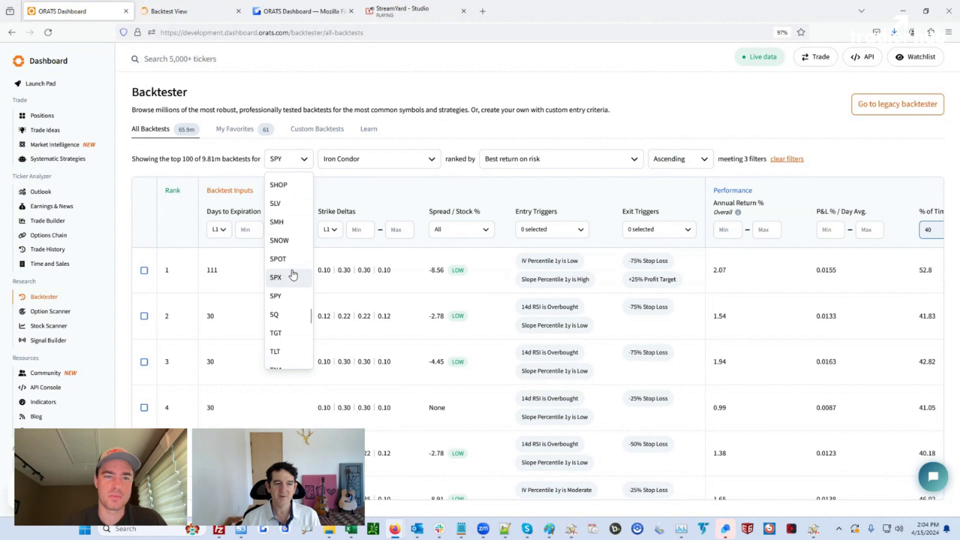
pyautogui.scroll(-1, 293, 275)
pyautogui.scroll(-3, 293, 278)
pyautogui.scroll(-4, 294, 281)
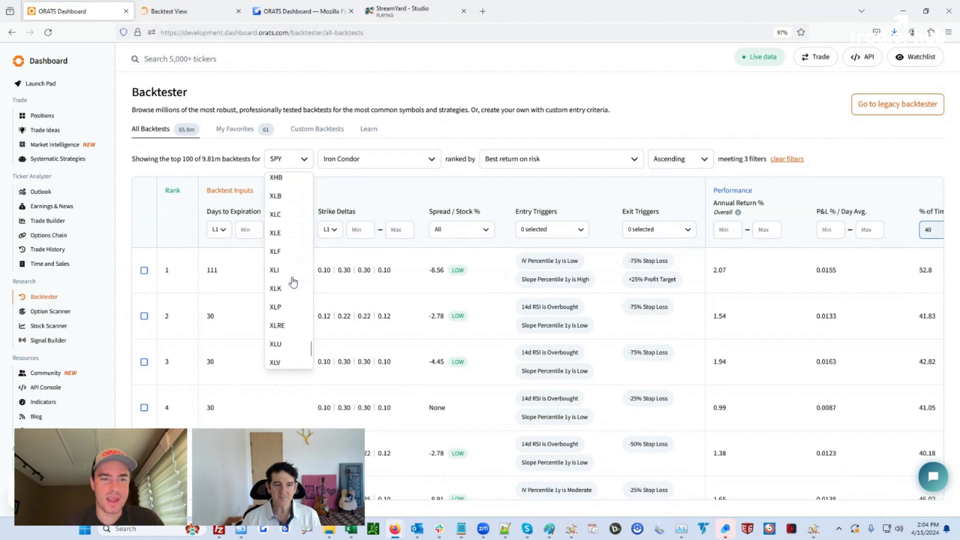
pyautogui.scroll(8, 293, 282)
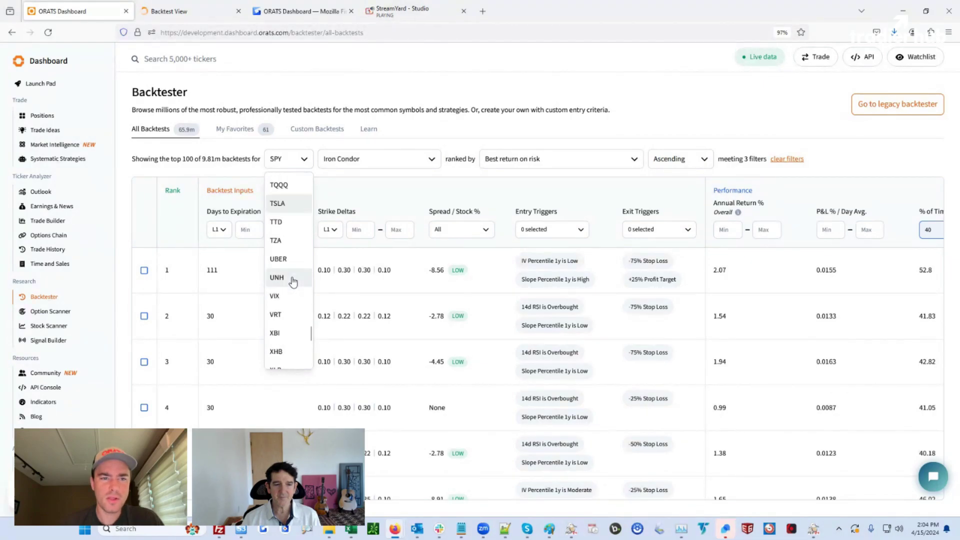
pyautogui.click(289, 282)
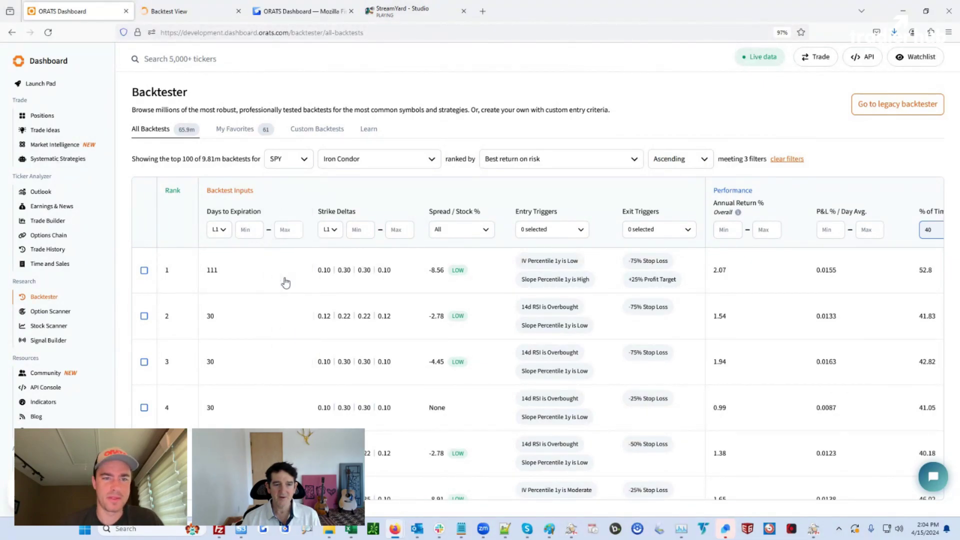
# - Switch the backtest strategy to Short Put Spread
pyautogui.click(358, 159)
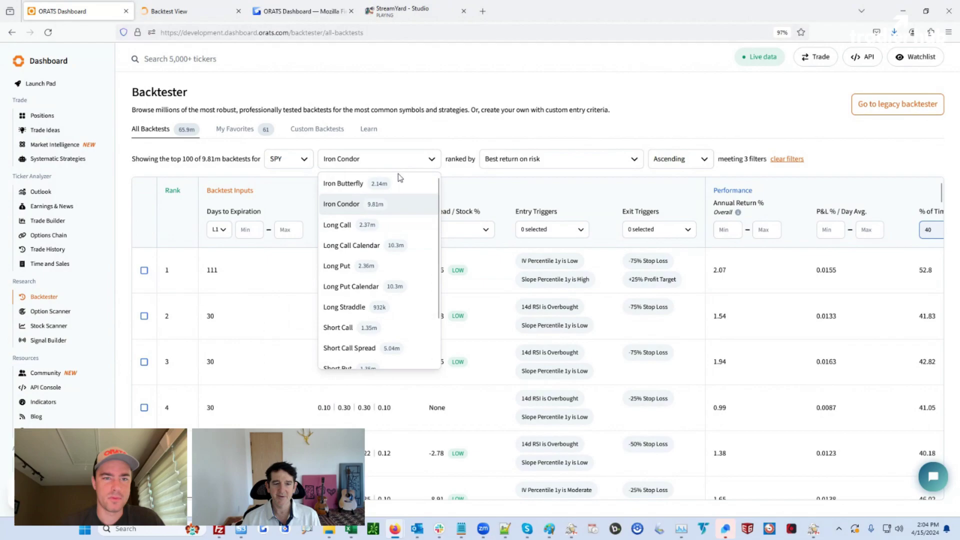
pyautogui.scroll(-1, 375, 205)
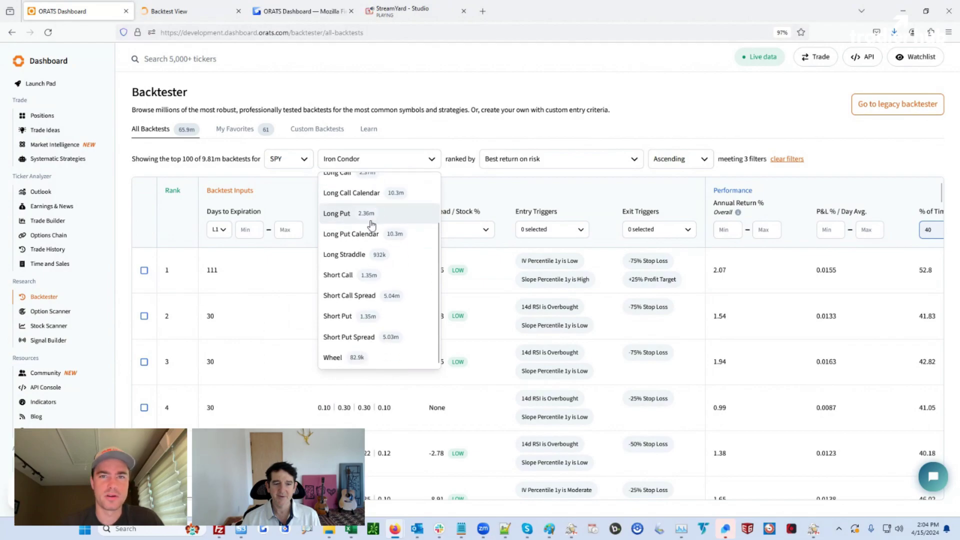
pyautogui.click(348, 336)
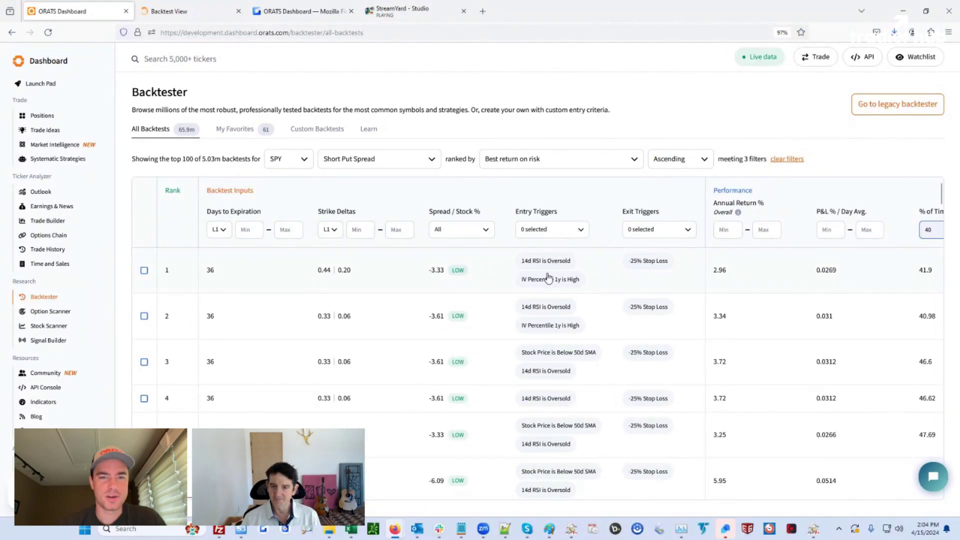
# - Review the Entry Triggers options, then list the 59 Neutral trade ideas sorted by POP%
pyautogui.click(579, 231)
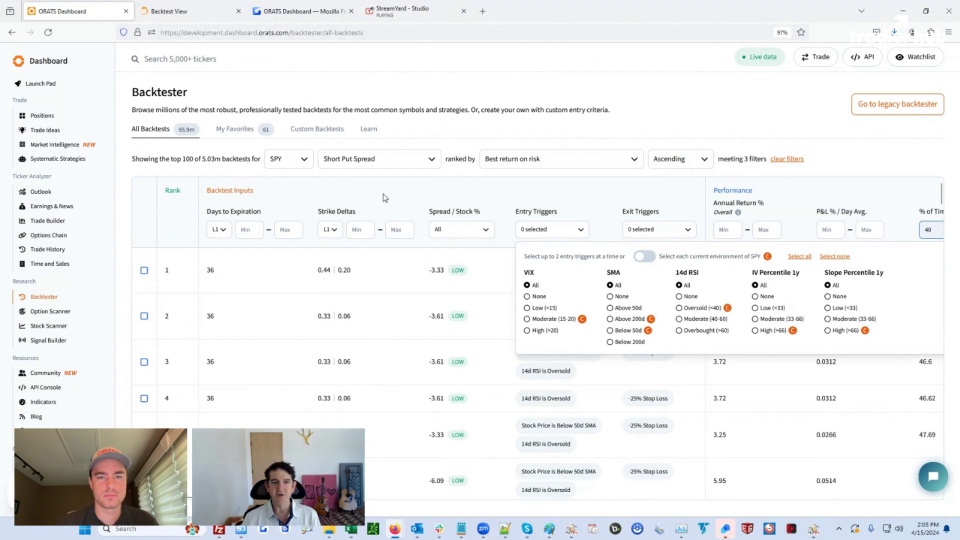
pyautogui.click(45, 130)
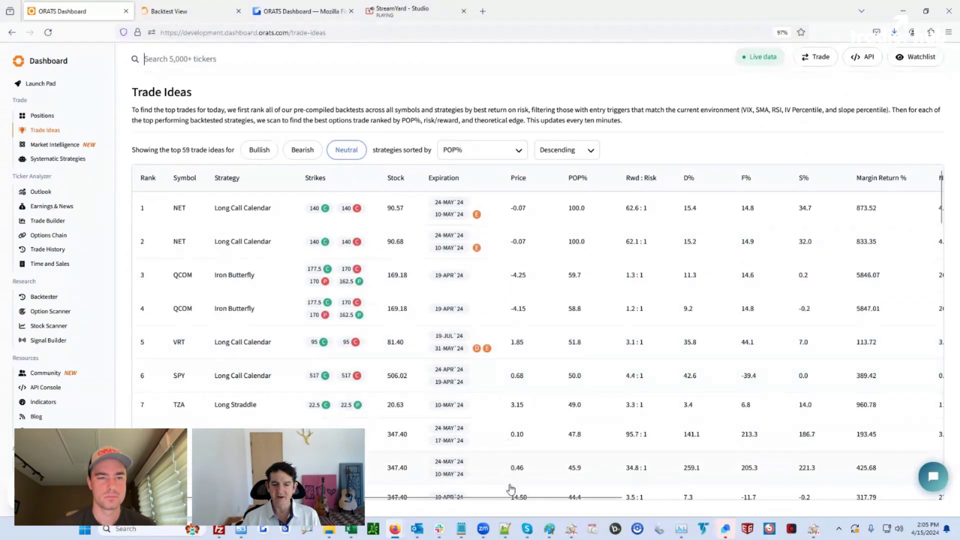
pyautogui.moveTo(509, 497); pyautogui.dragTo(878, 505)
pyautogui.scroll(-10, 753, 364)
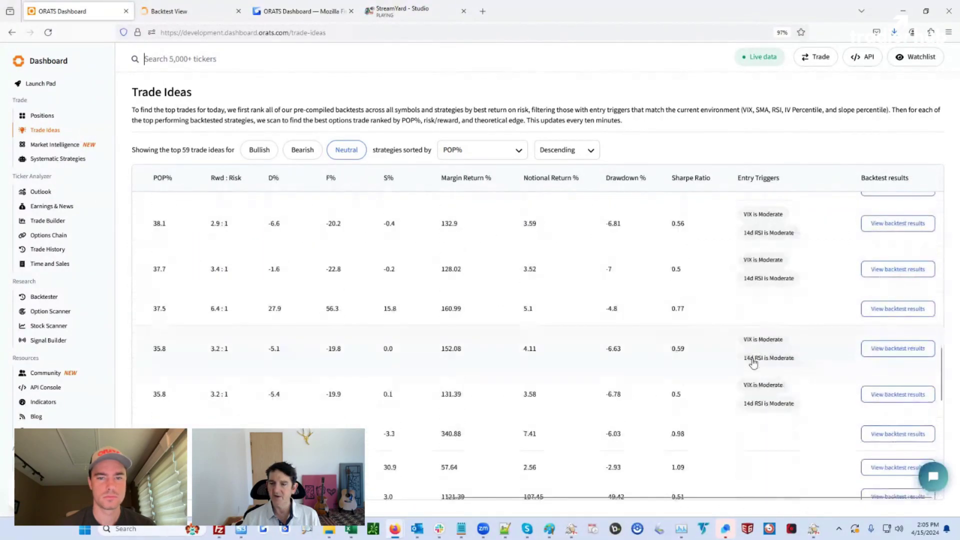
pyautogui.scroll(2, 753, 364)
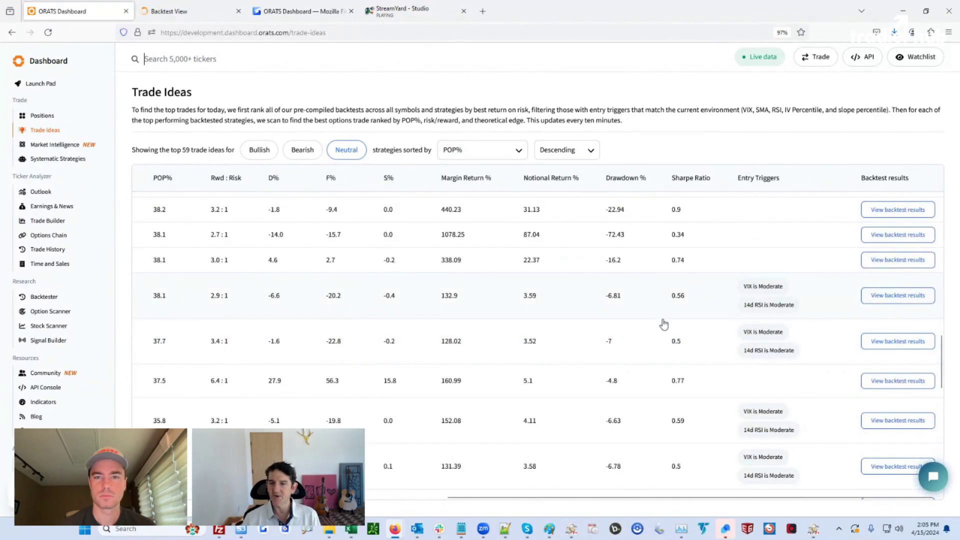
pyautogui.moveTo(644, 500); pyautogui.dragTo(375, 503)
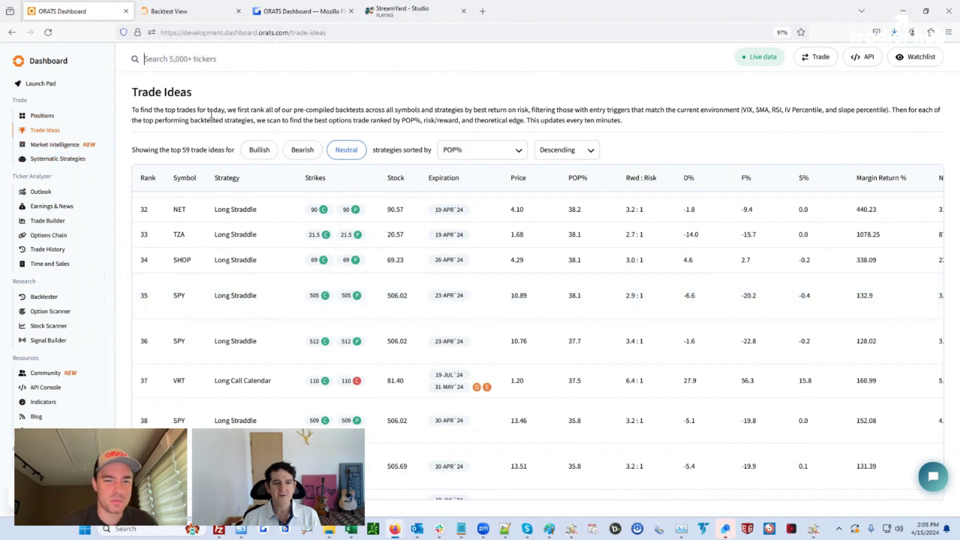
pyautogui.moveTo(505, 497); pyautogui.dragTo(822, 500)
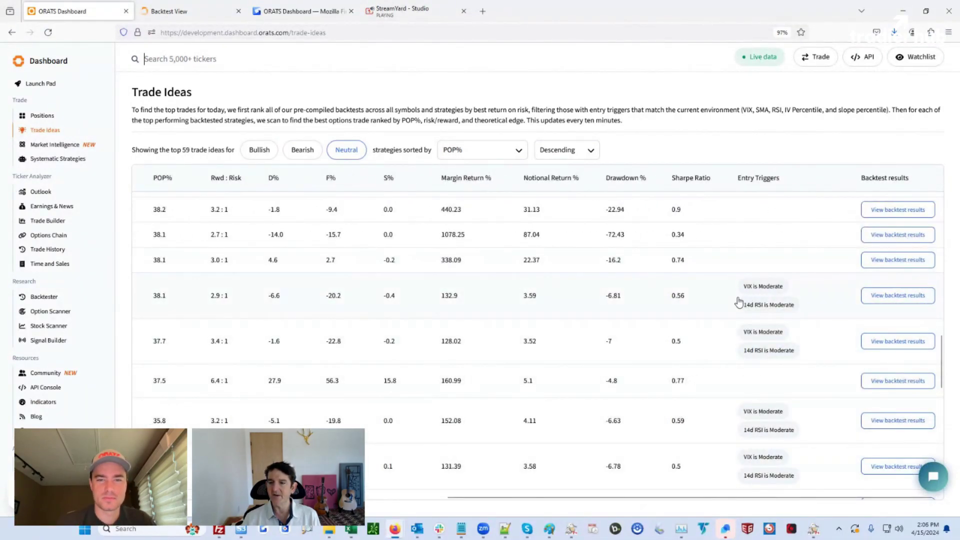
pyautogui.scroll(-2, 756, 310)
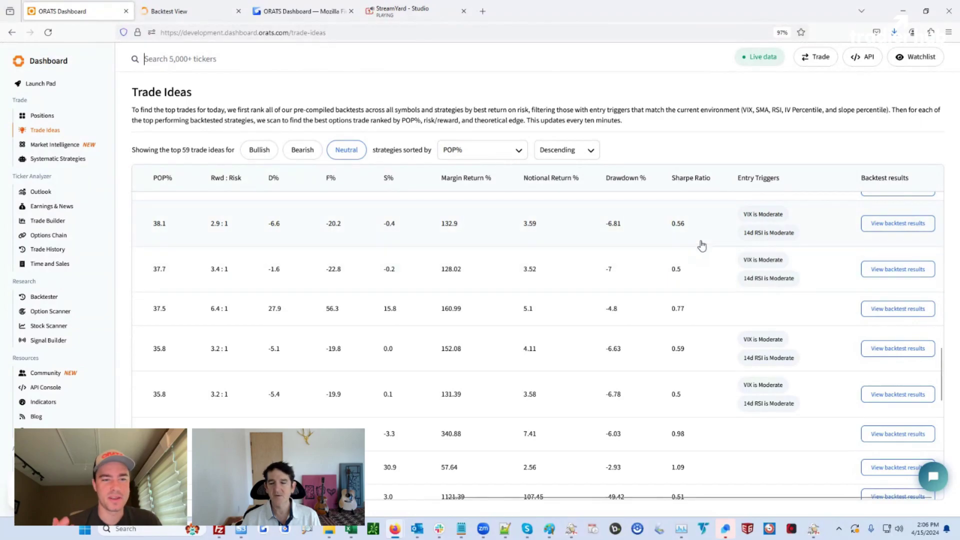
pyautogui.click(880, 224)
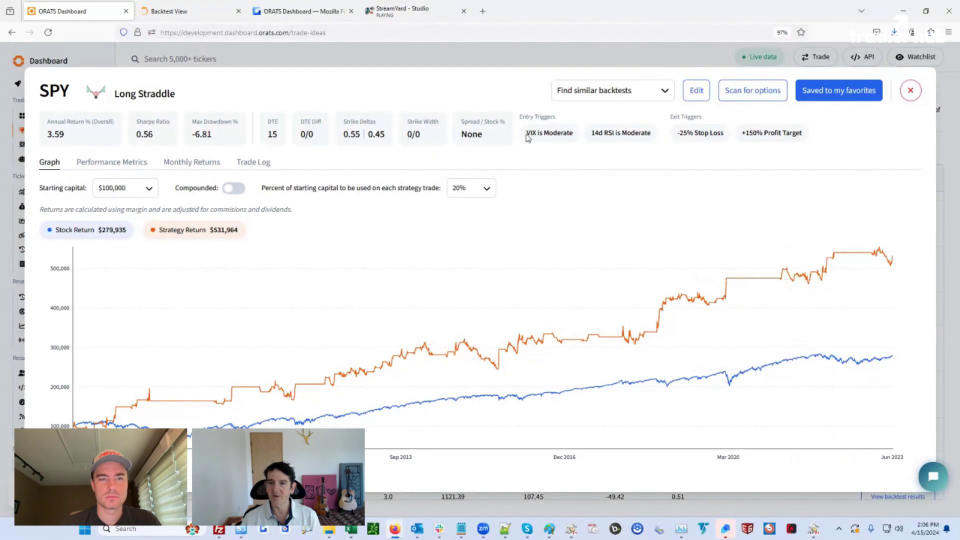
pyautogui.moveTo(526, 133); pyautogui.dragTo(657, 134)
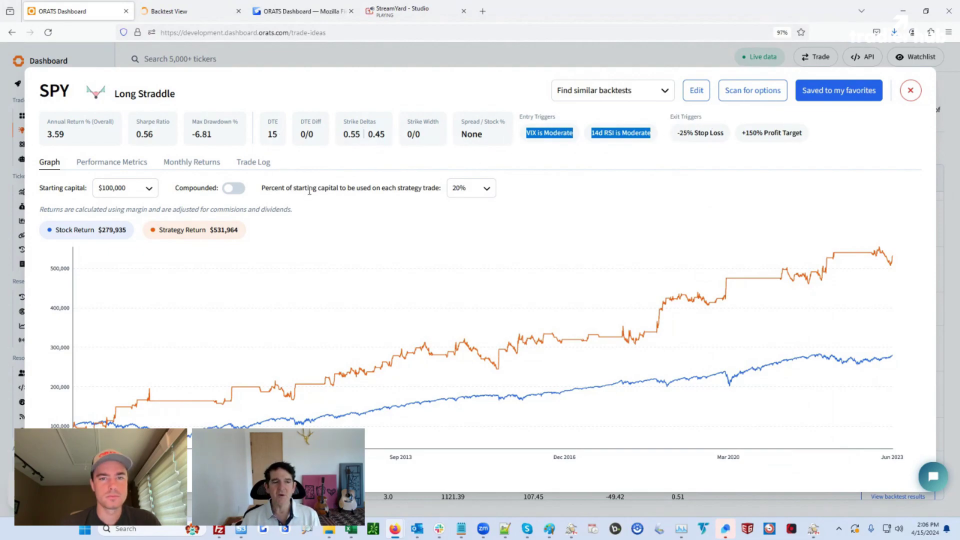
# - Close the Long Straddle details and set Backtester entry triggers to SPY's current environment
pyautogui.click(911, 90)
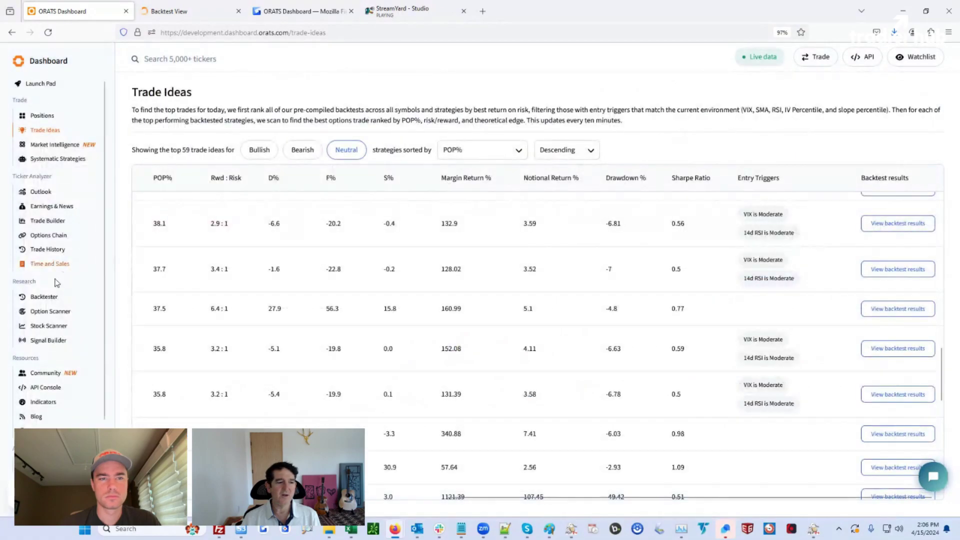
pyautogui.click(44, 297)
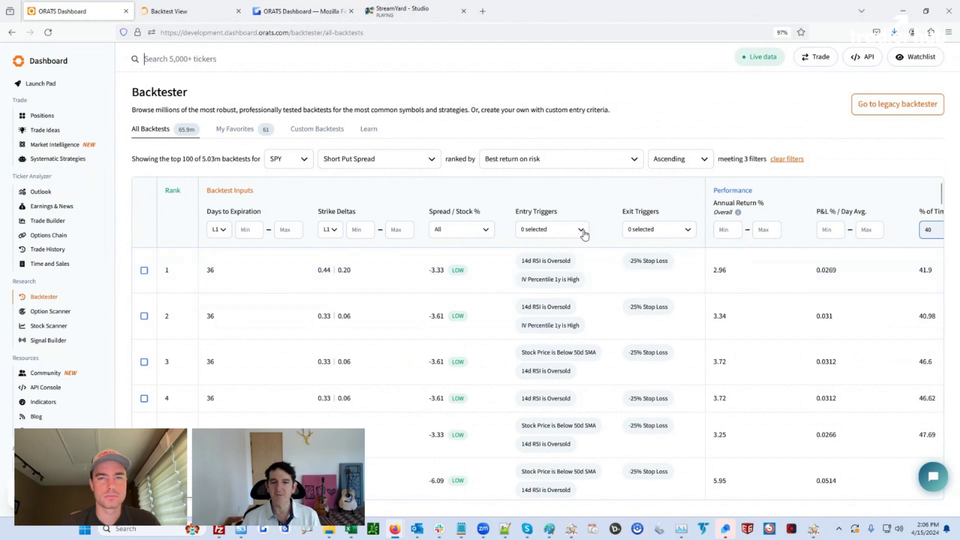
pyautogui.moveTo(204, 158); pyautogui.dragTo(219, 158)
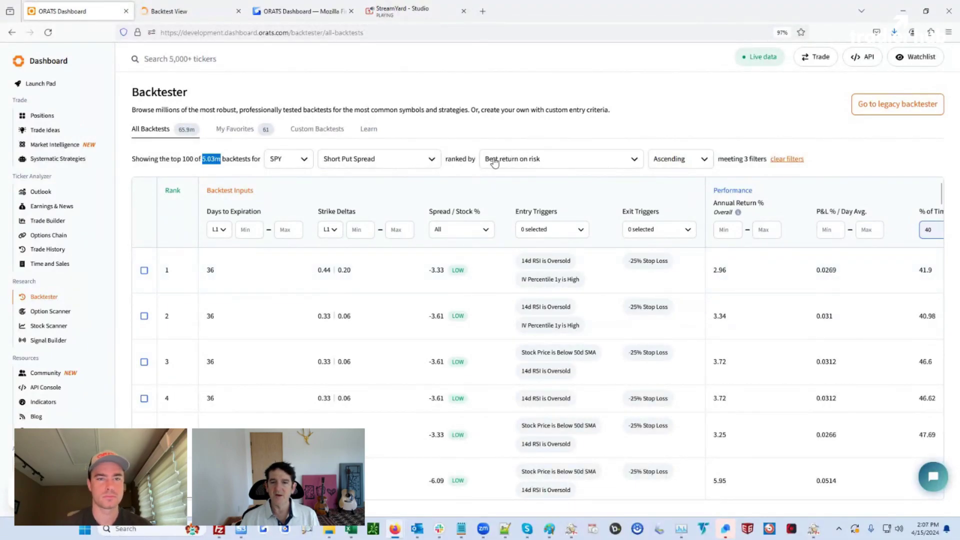
pyautogui.click(580, 231)
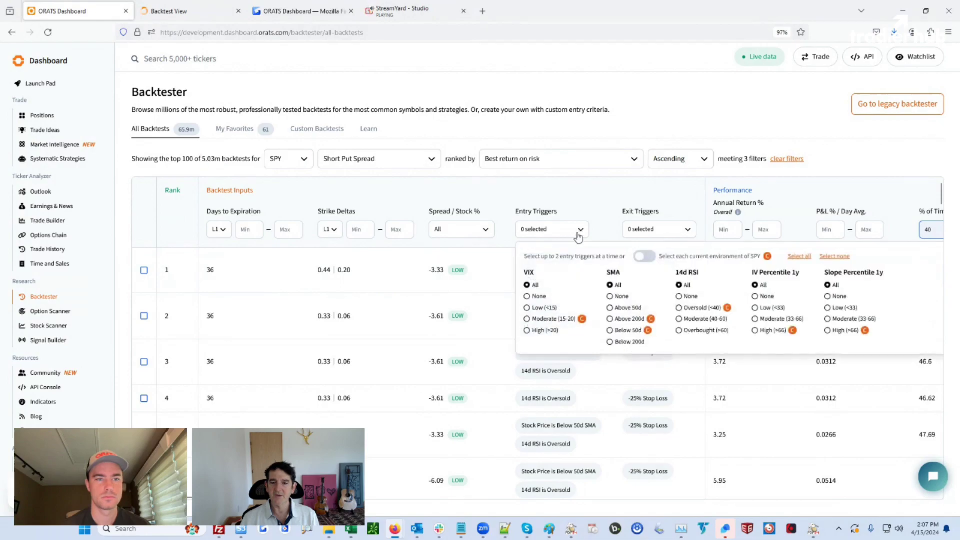
pyautogui.click(648, 257)
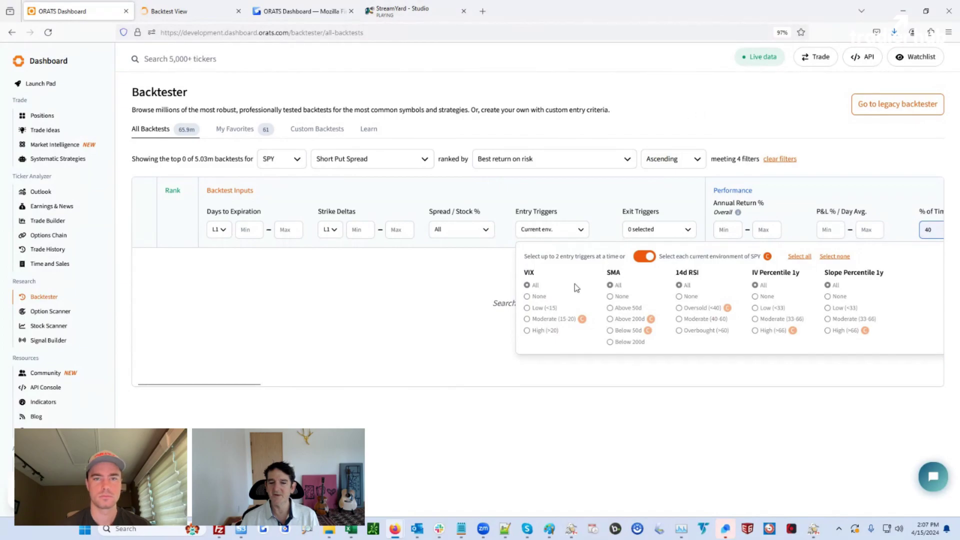
# - Set Spread / Stock % to None, keeping the ranking on best return on risk
pyautogui.click(550, 190)
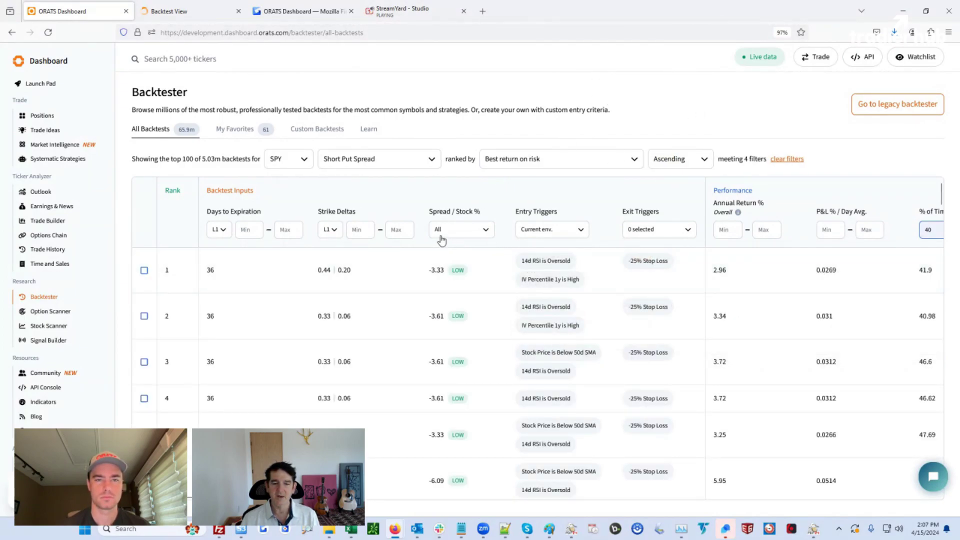
pyautogui.click(487, 236)
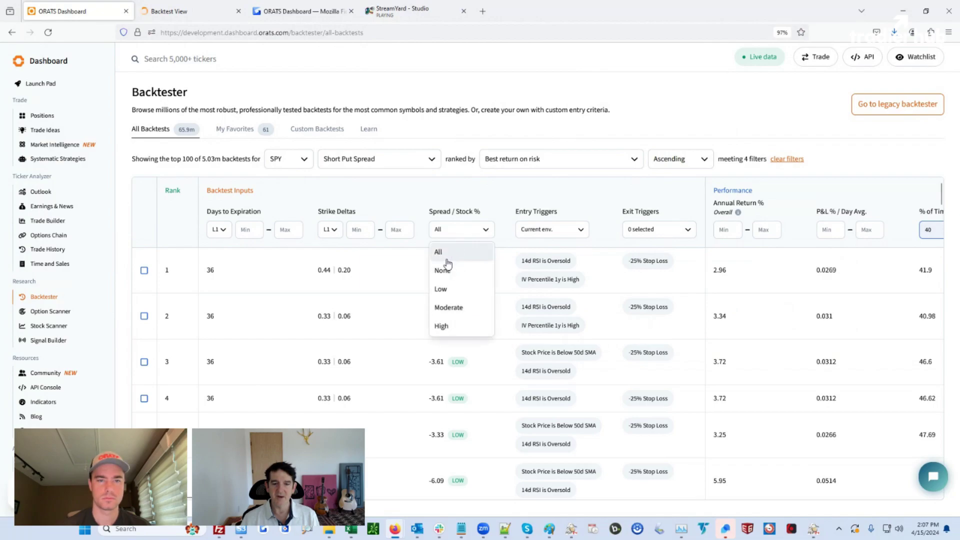
pyautogui.click(442, 270)
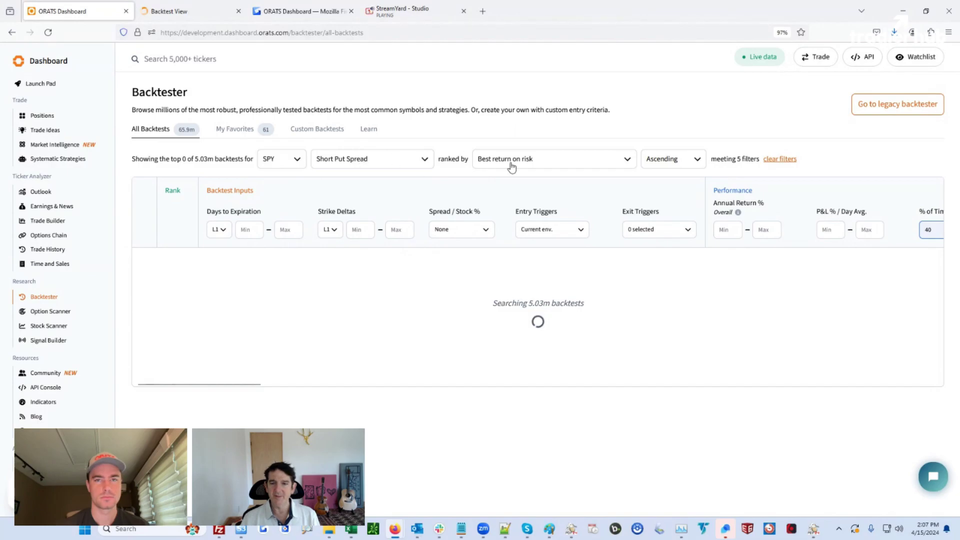
pyautogui.click(619, 159)
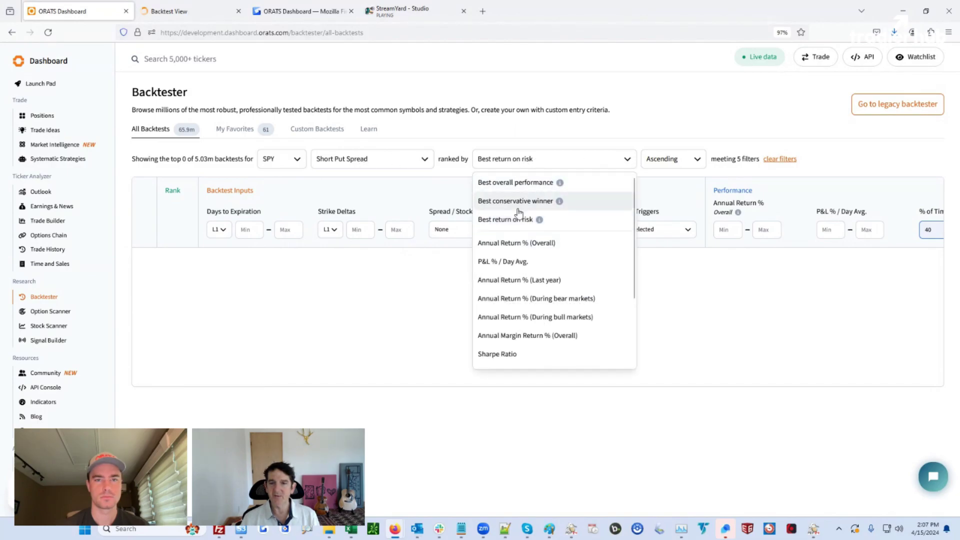
pyautogui.moveTo(548, 223)
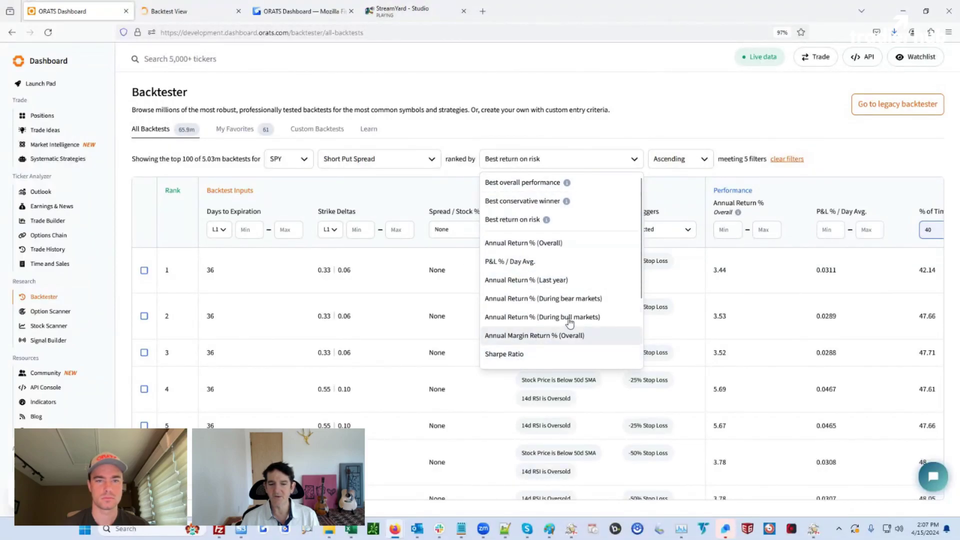
pyautogui.click(596, 111)
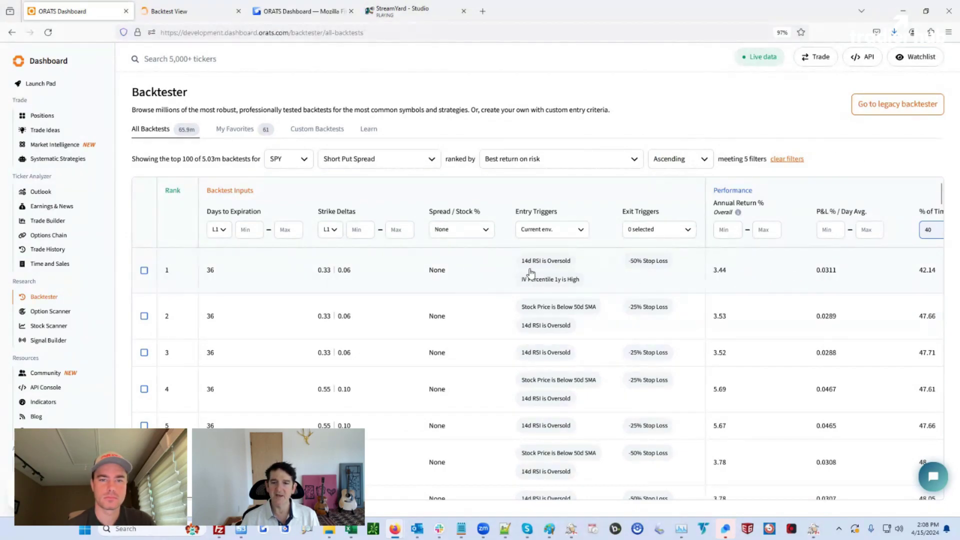
# - Open the legacy backtester and start creating a new backtest
pyautogui.click(885, 110)
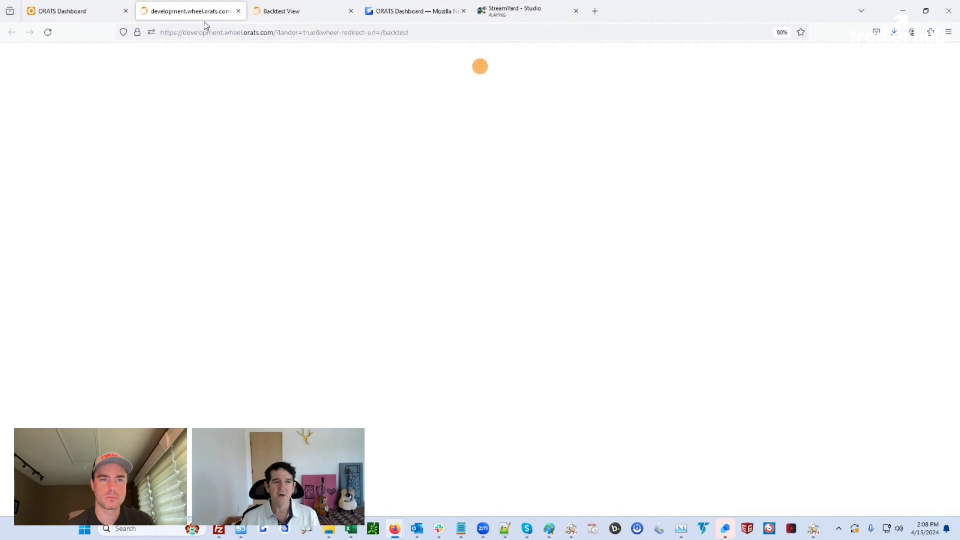
pyautogui.click(287, 14)
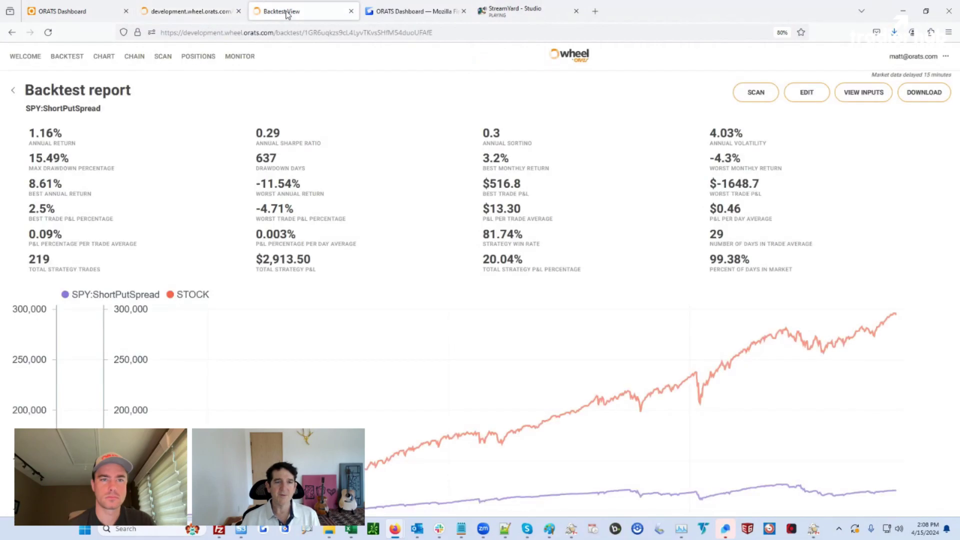
pyautogui.click(62, 58)
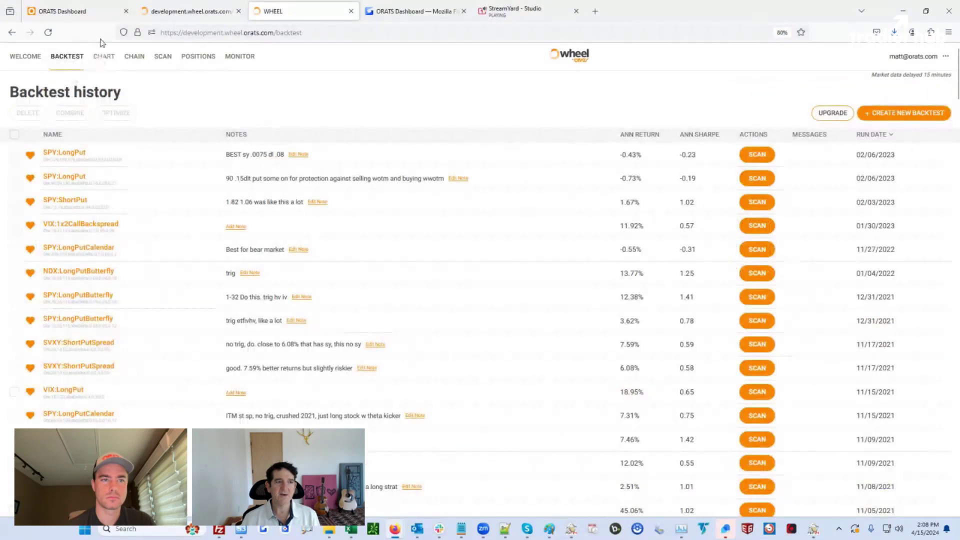
pyautogui.click(901, 114)
# - Replace the backtest symbol with SPY
pyautogui.doubleClick(56, 171)
pyautogui.write('SPY')
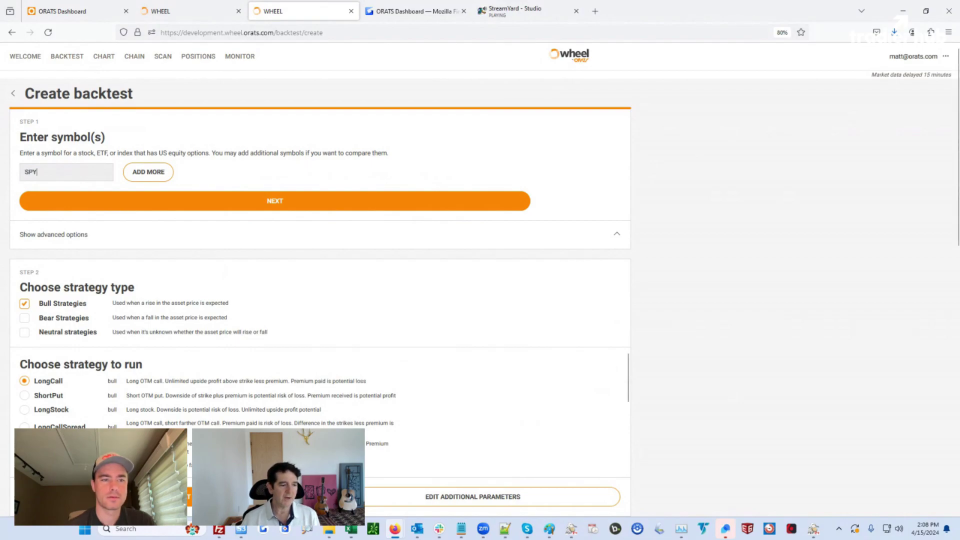
pyautogui.scroll(-10, 160, 423)
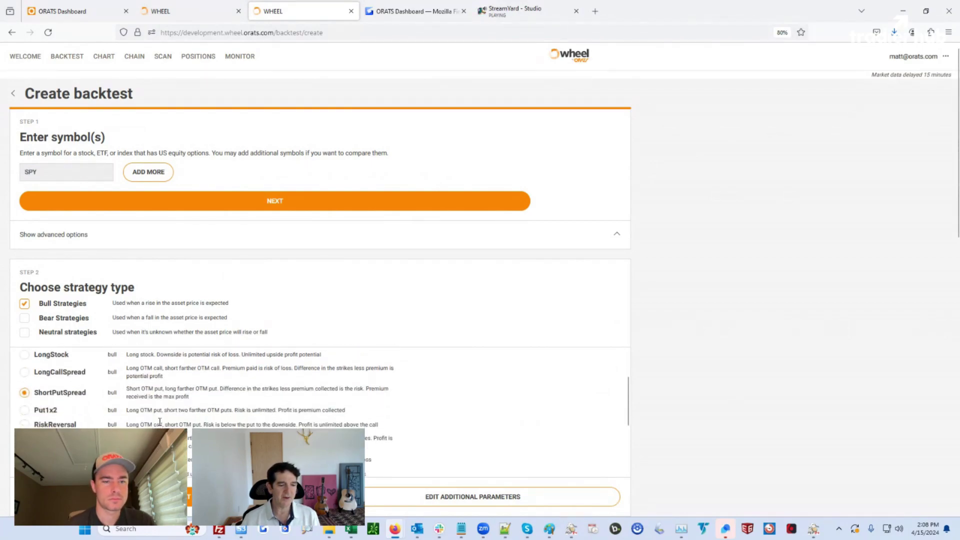
pyautogui.scroll(-2, 43, 352)
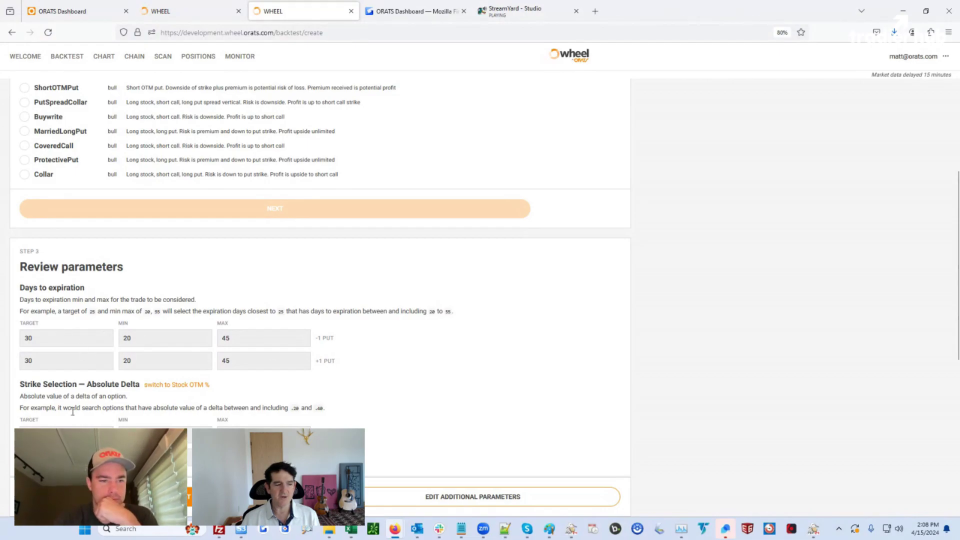
# - Show the additional backtest parameters and zoom the page from 80% to 110% for readability
pyautogui.click(477, 497)
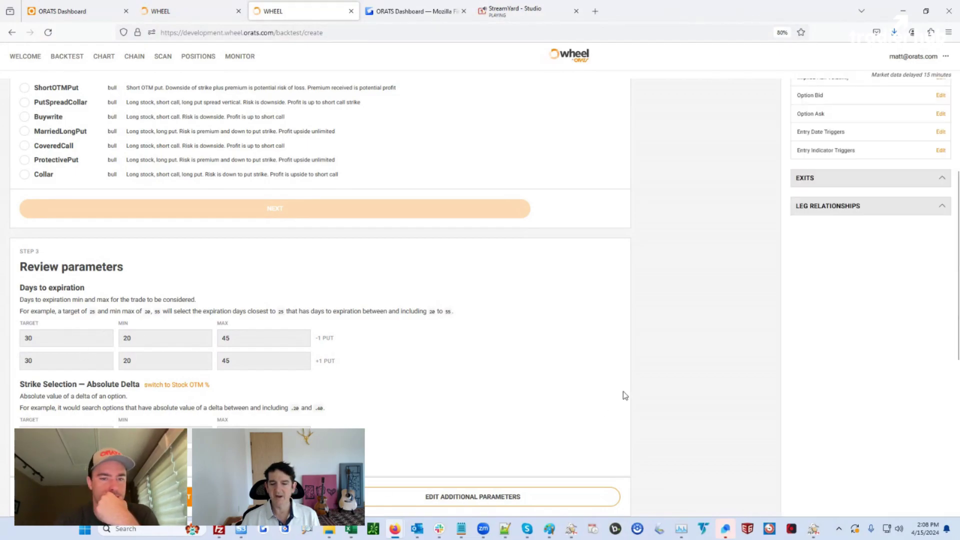
pyautogui.scroll(5, 714, 337)
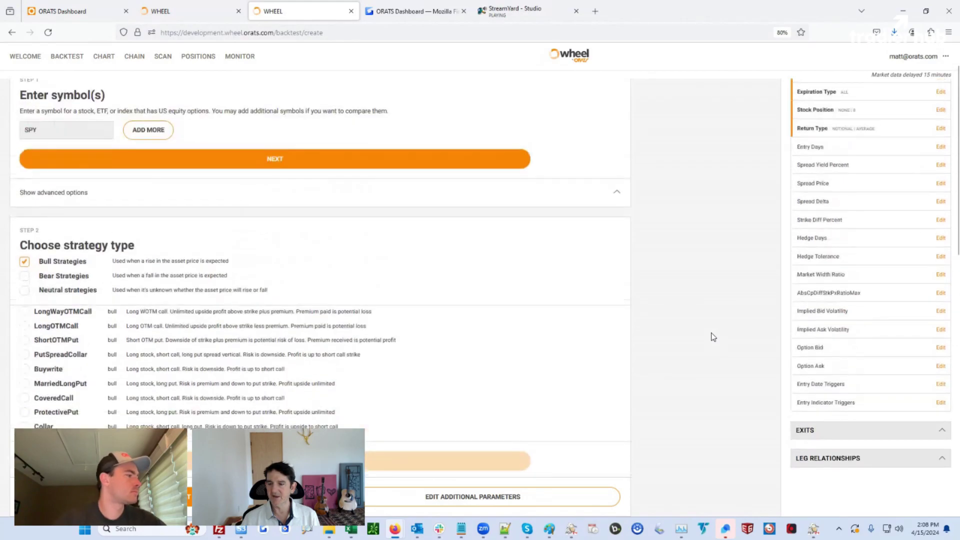
pyautogui.scroll(1, 713, 307)
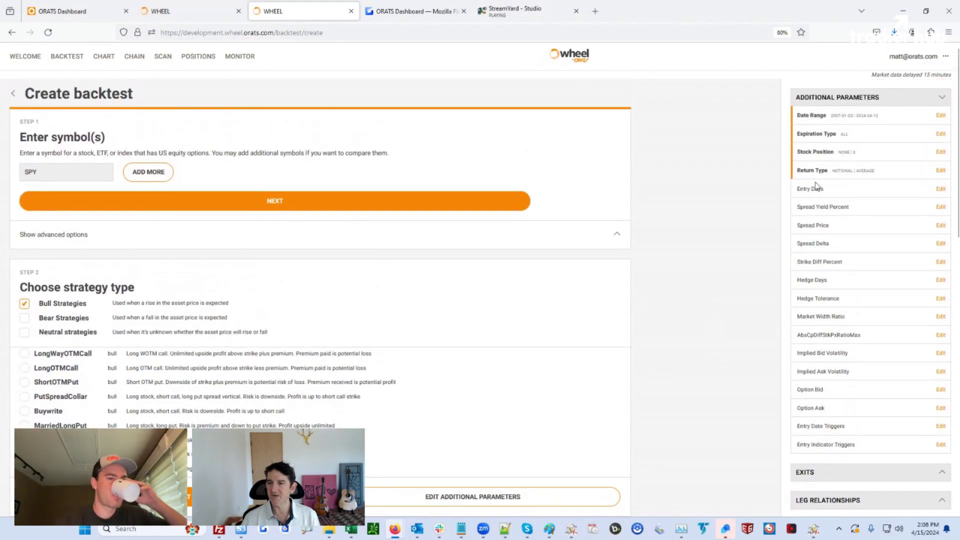
pyautogui.hotkey('ctrl', '+')
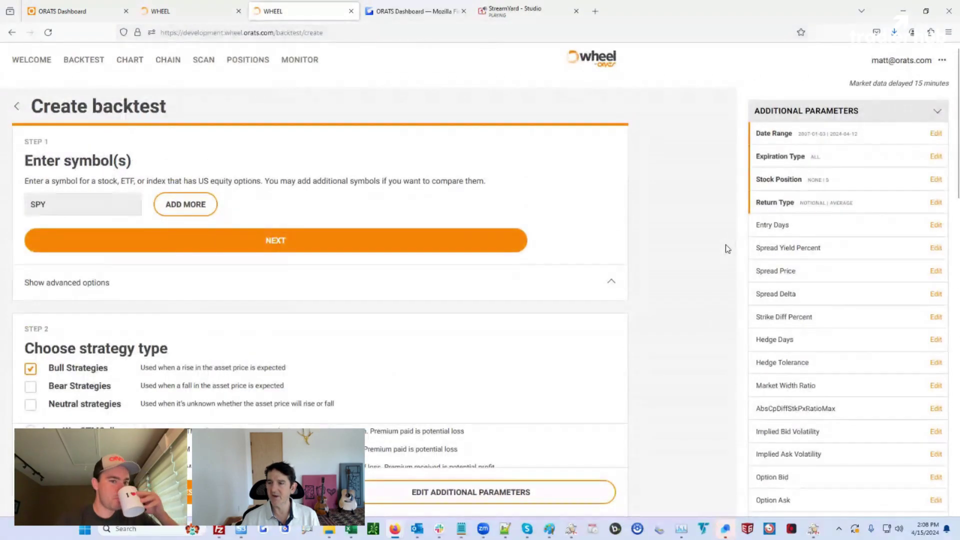
pyautogui.hotkey('ctrl', '+')
pyautogui.hotkey('ctrl', '+')
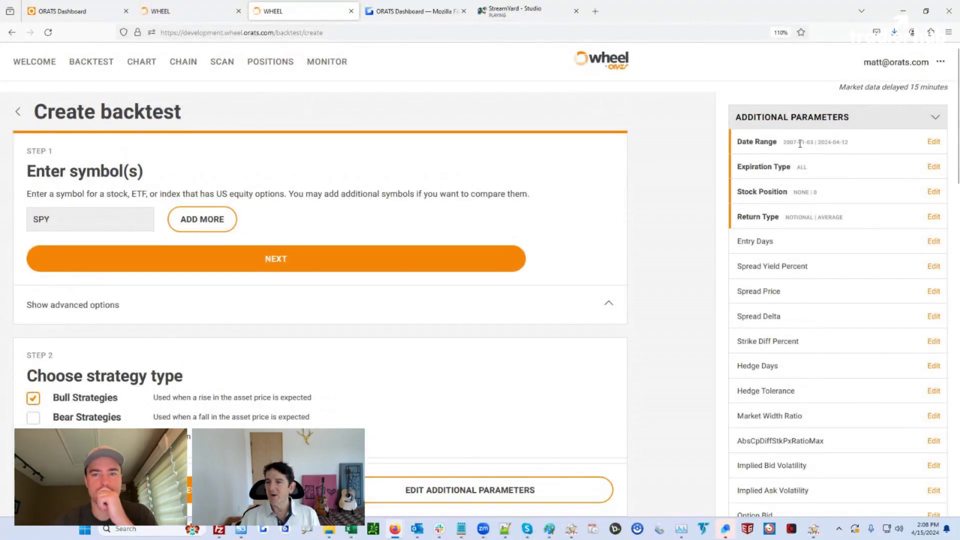
pyautogui.click(825, 145)
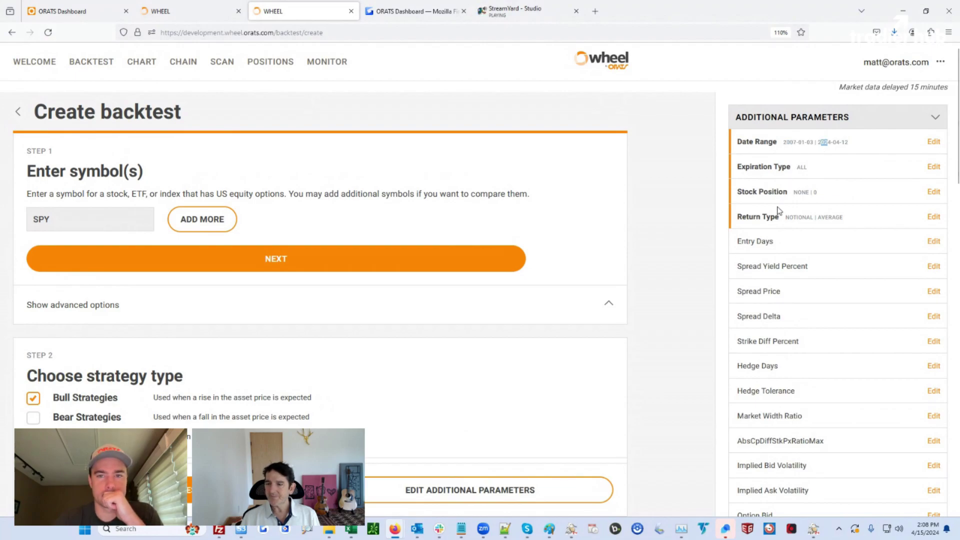
pyautogui.scroll(-2, 757, 221)
pyautogui.scroll(2, 770, 180)
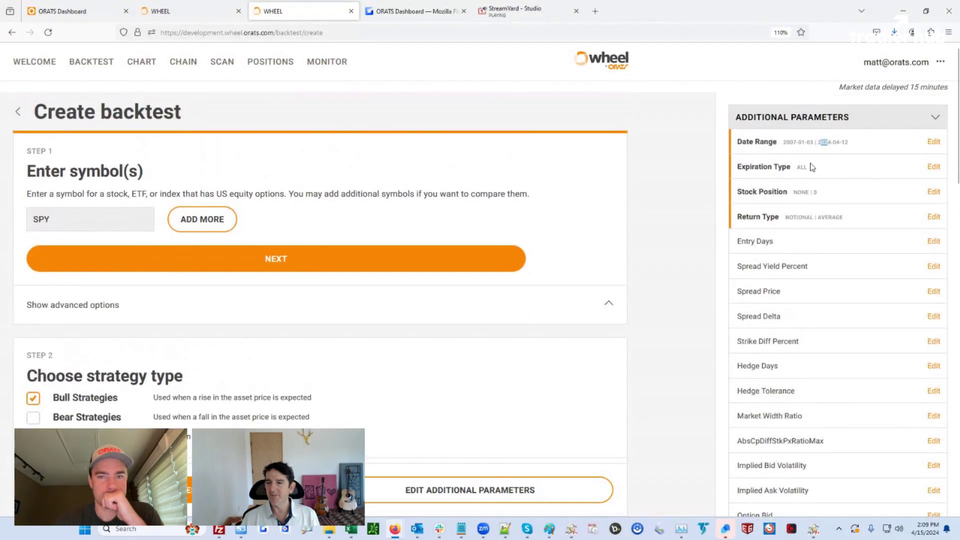
pyautogui.scroll(-2, 763, 200)
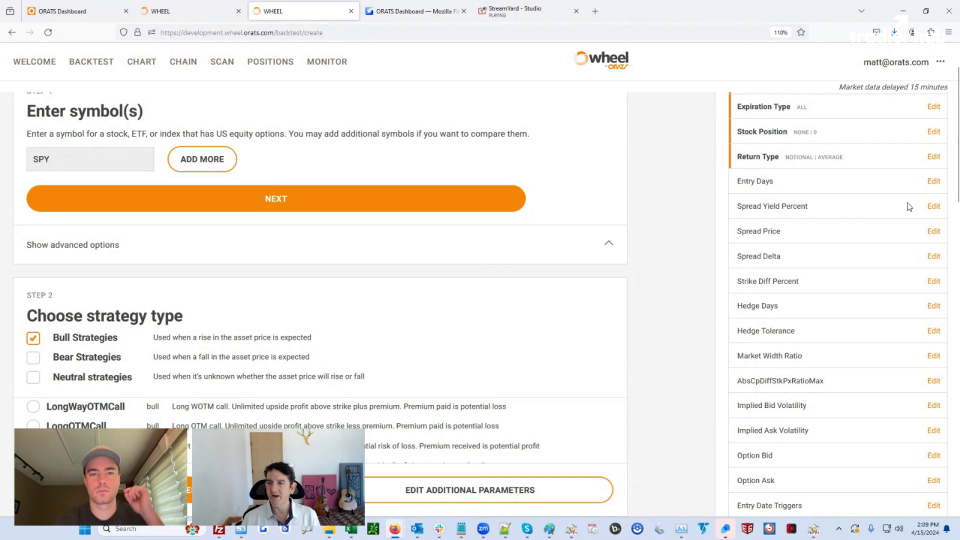
pyautogui.click(931, 208)
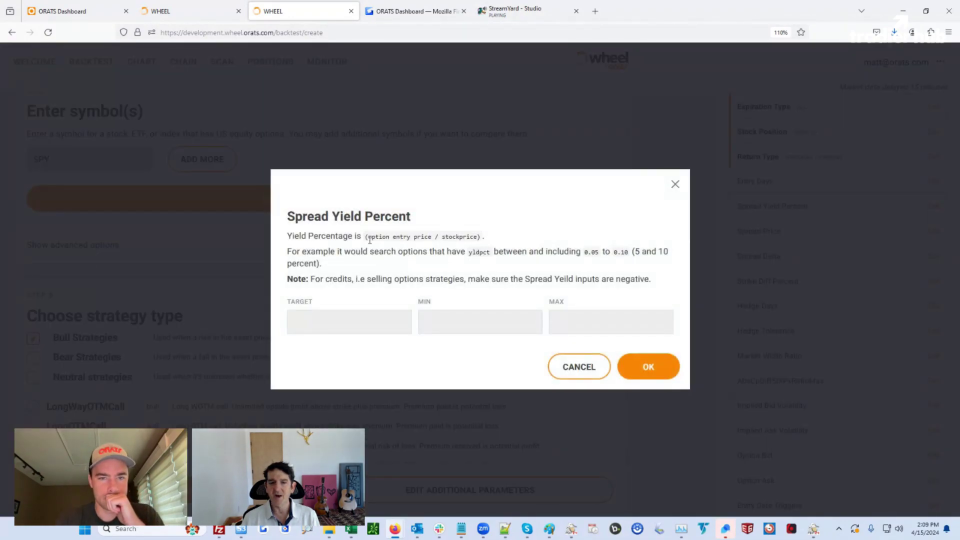
pyautogui.moveTo(370, 239); pyautogui.dragTo(430, 236)
pyautogui.doubleClick(456, 237)
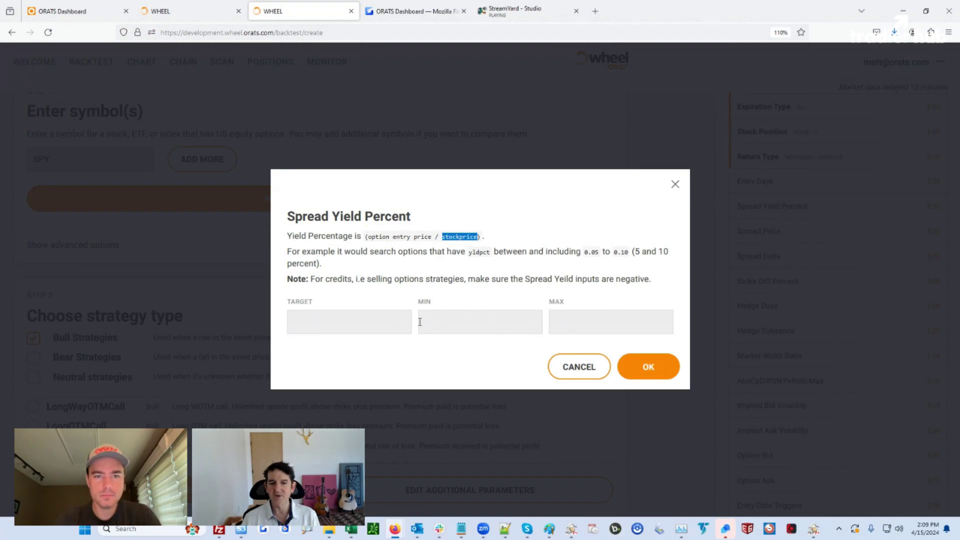
pyautogui.click(675, 184)
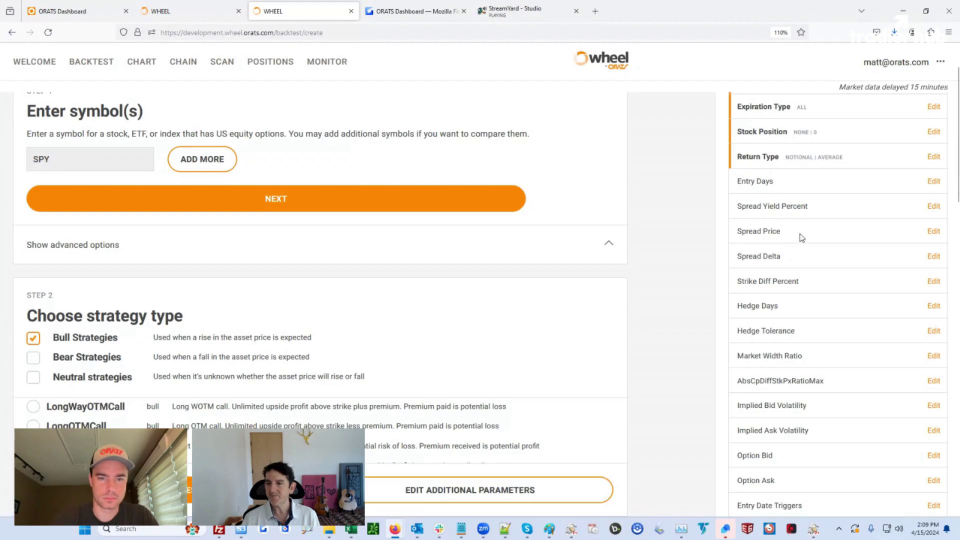
pyautogui.scroll(-2, 761, 233)
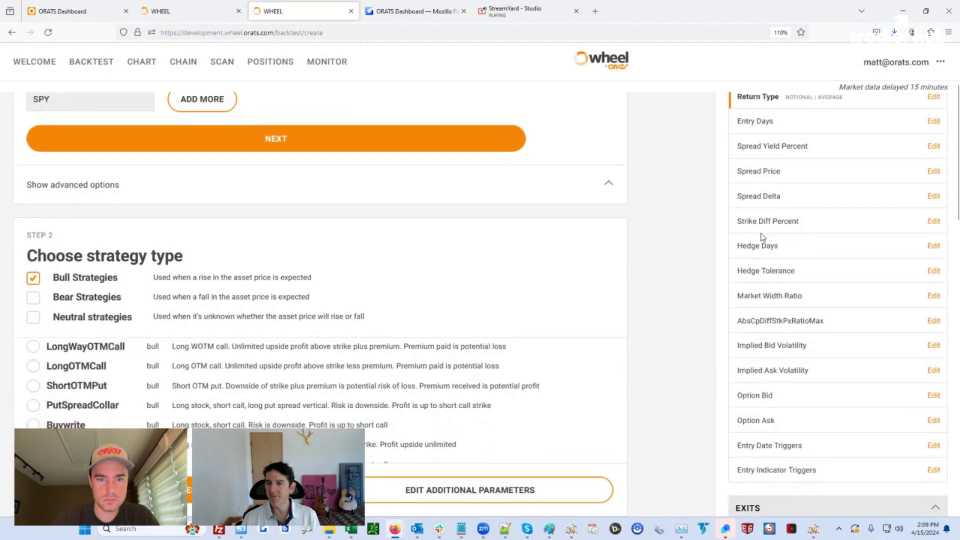
pyautogui.scroll(-2, 761, 233)
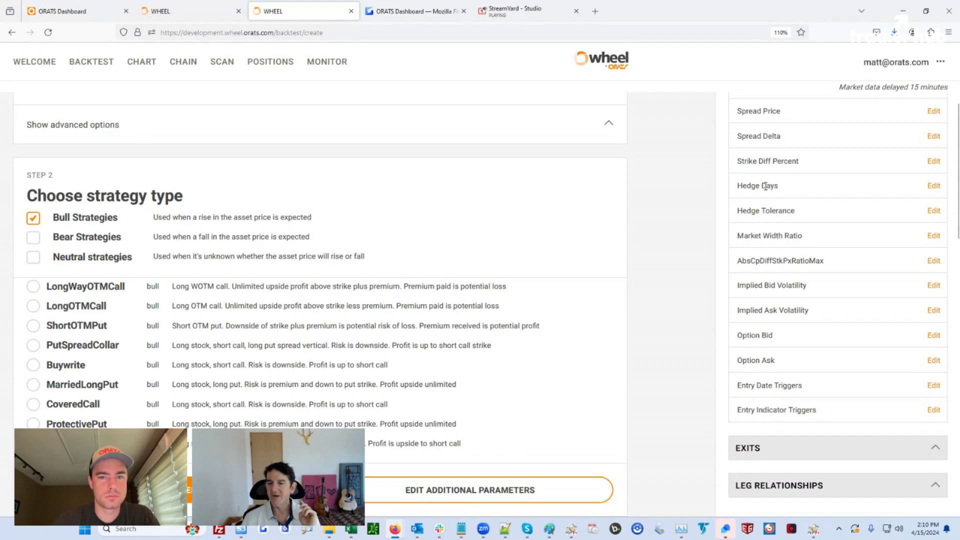
pyautogui.moveTo(745, 187); pyautogui.dragTo(837, 190)
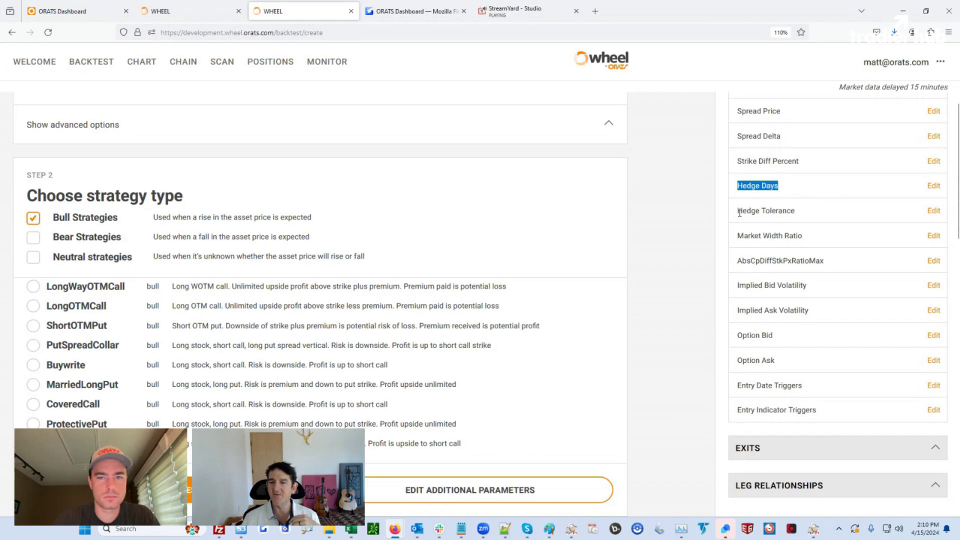
pyautogui.moveTo(739, 210); pyautogui.dragTo(801, 214)
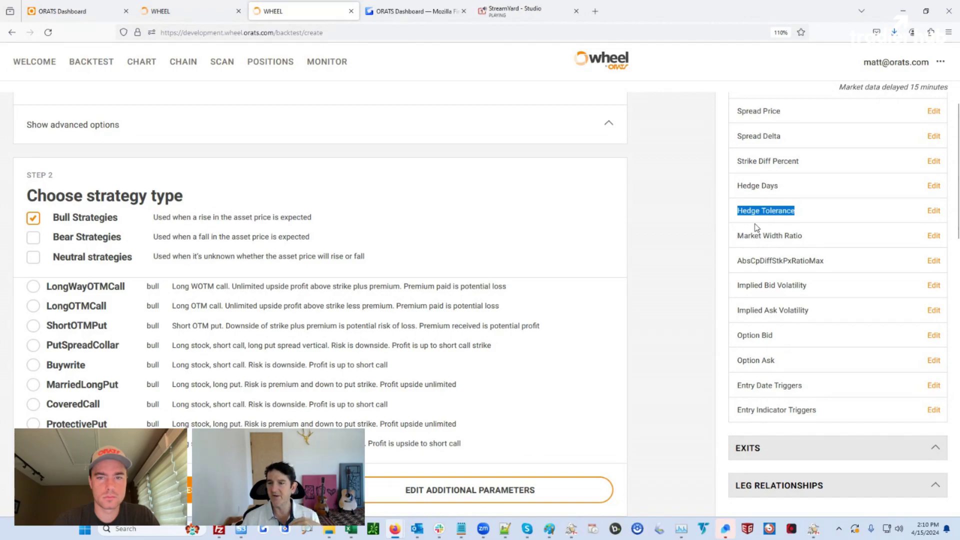
pyautogui.scroll(-2, 757, 227)
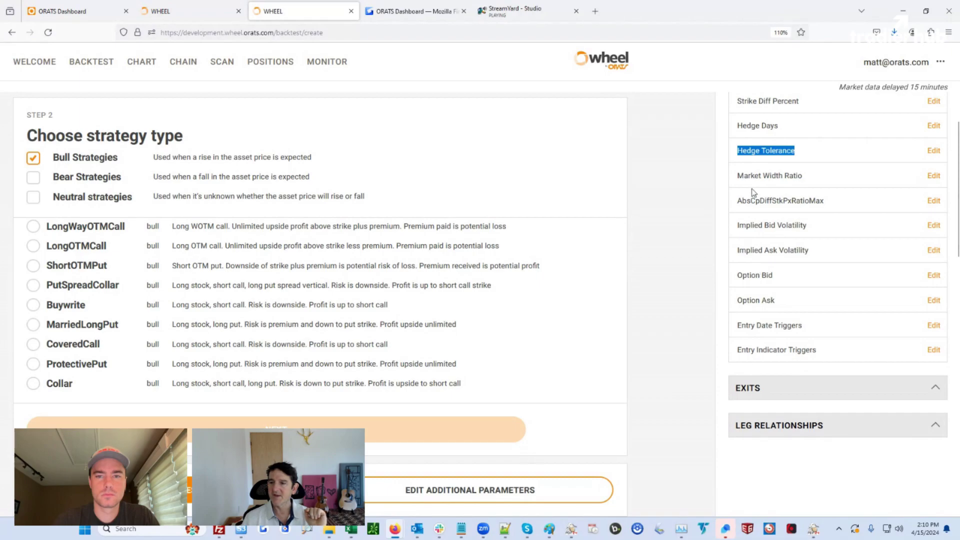
pyautogui.doubleClick(772, 198)
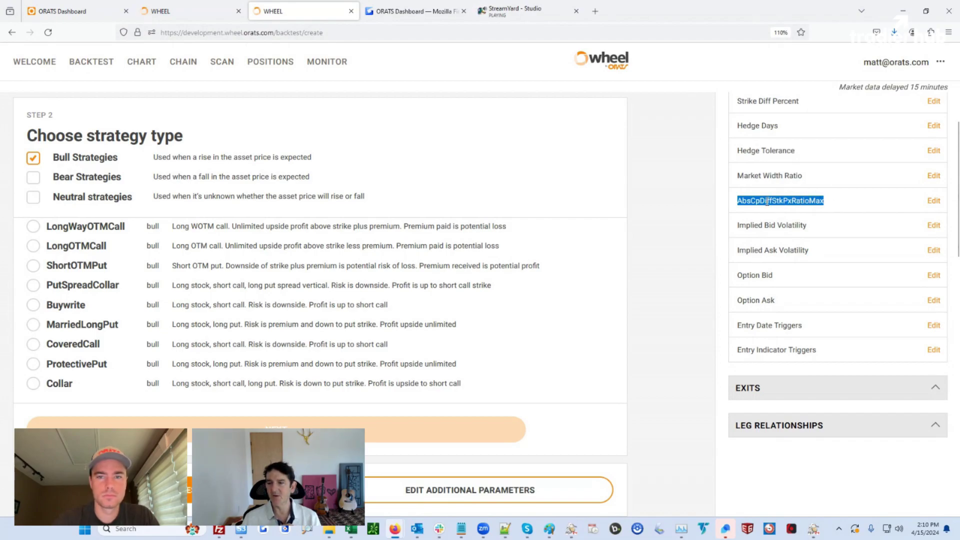
pyautogui.moveTo(741, 226); pyautogui.dragTo(814, 231)
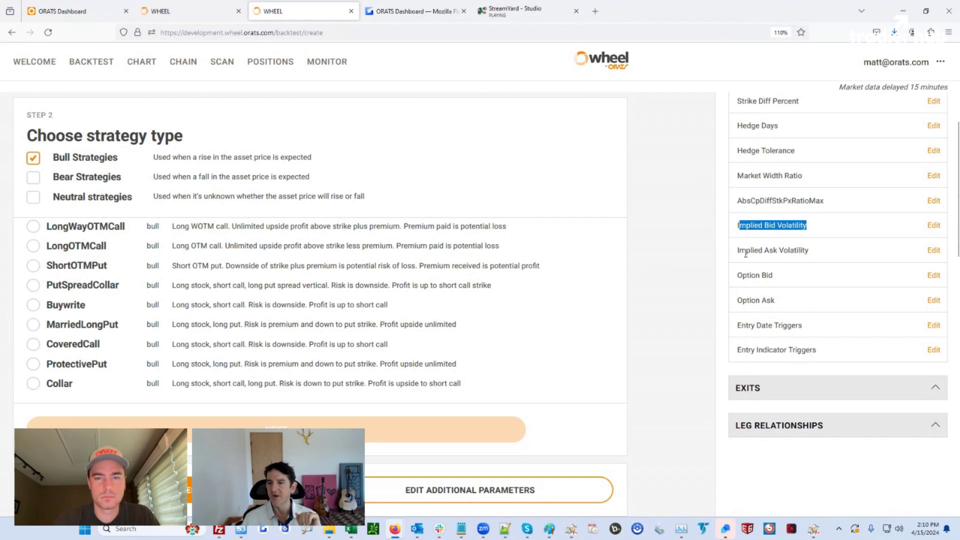
pyautogui.moveTo(739, 251); pyautogui.dragTo(807, 251)
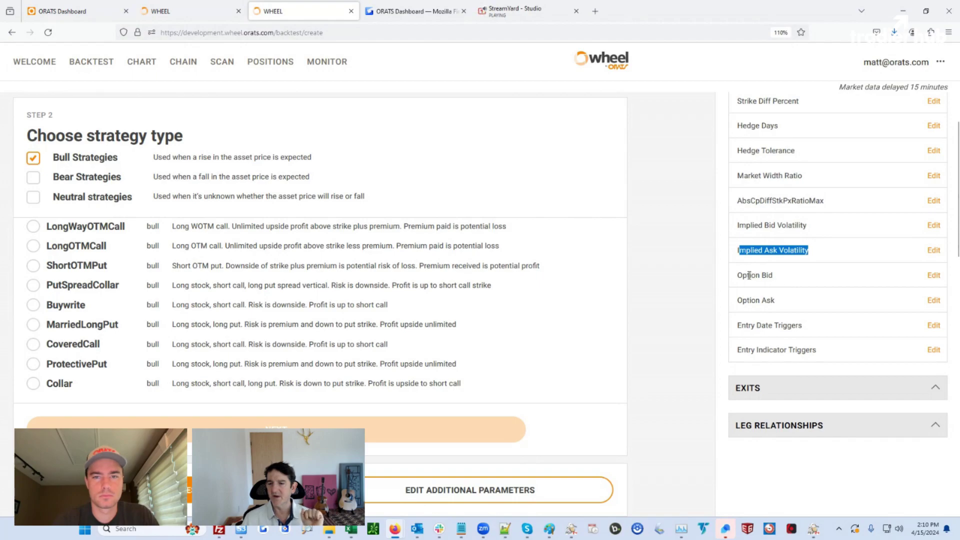
pyautogui.moveTo(749, 275); pyautogui.dragTo(778, 281)
pyautogui.scroll(-3, 780, 300)
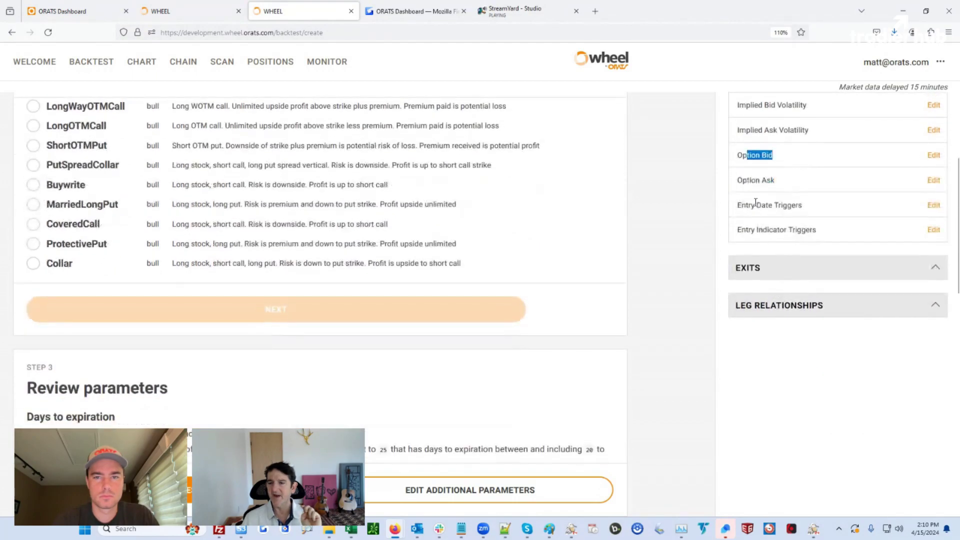
pyautogui.moveTo(747, 180); pyautogui.dragTo(776, 181)
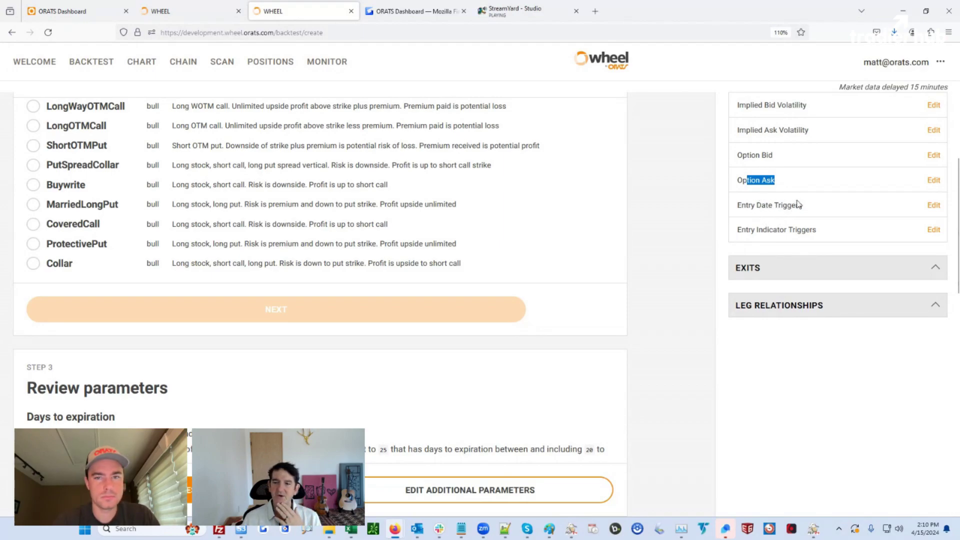
pyautogui.click(758, 229)
pyautogui.doubleClick(759, 229)
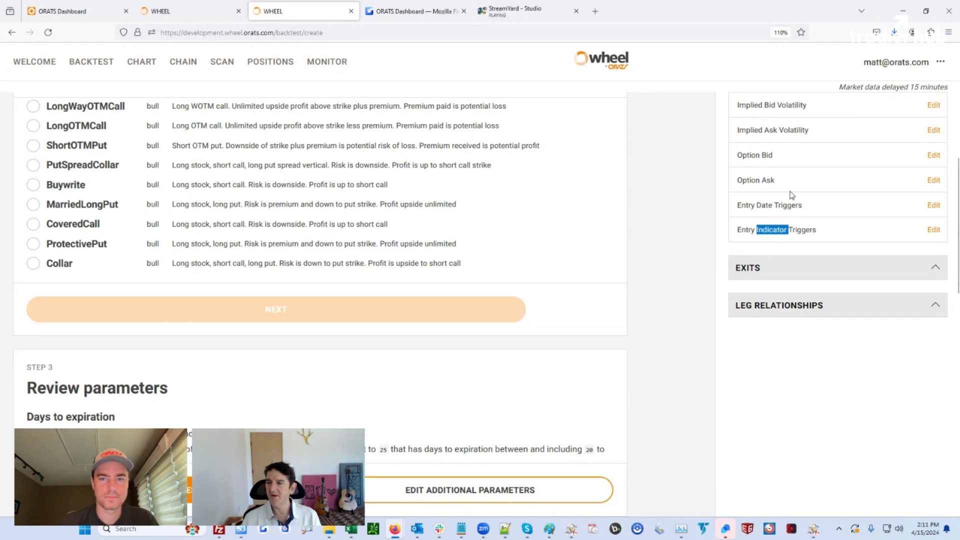
pyautogui.scroll(1, 792, 195)
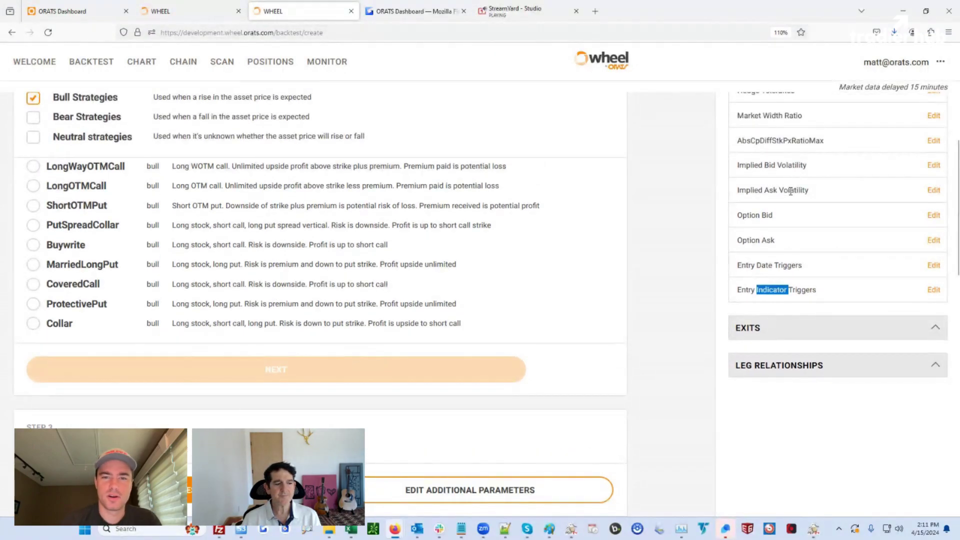
pyautogui.scroll(2, 791, 192)
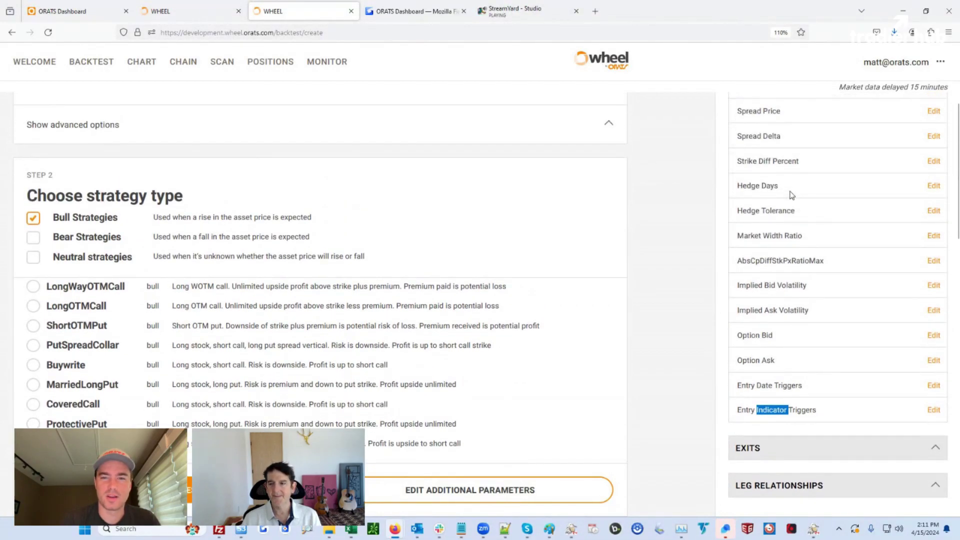
pyautogui.scroll(3, 792, 195)
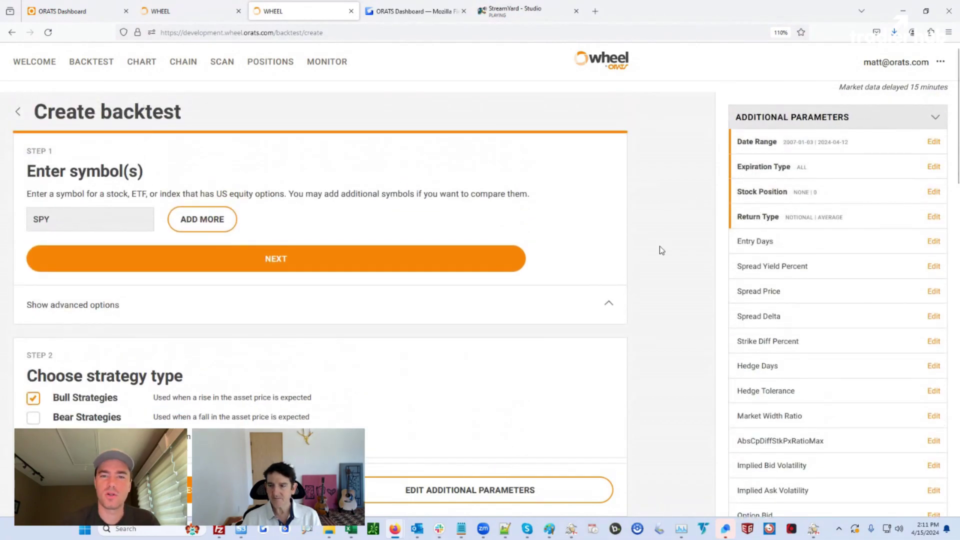
# - In a new tab, go from the ORATS homepage to University's Backtesting methodology lesson
pyautogui.click(595, 11)
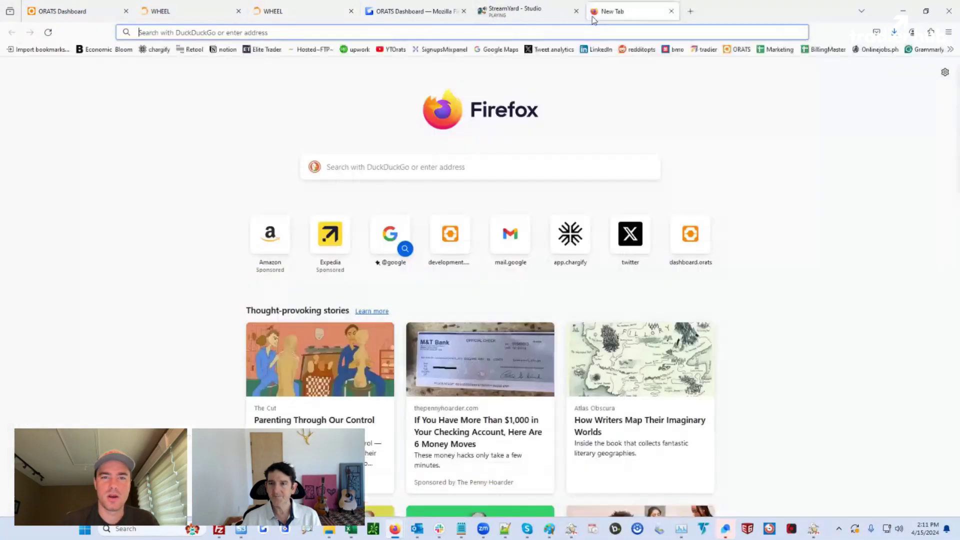
pyautogui.click(727, 50)
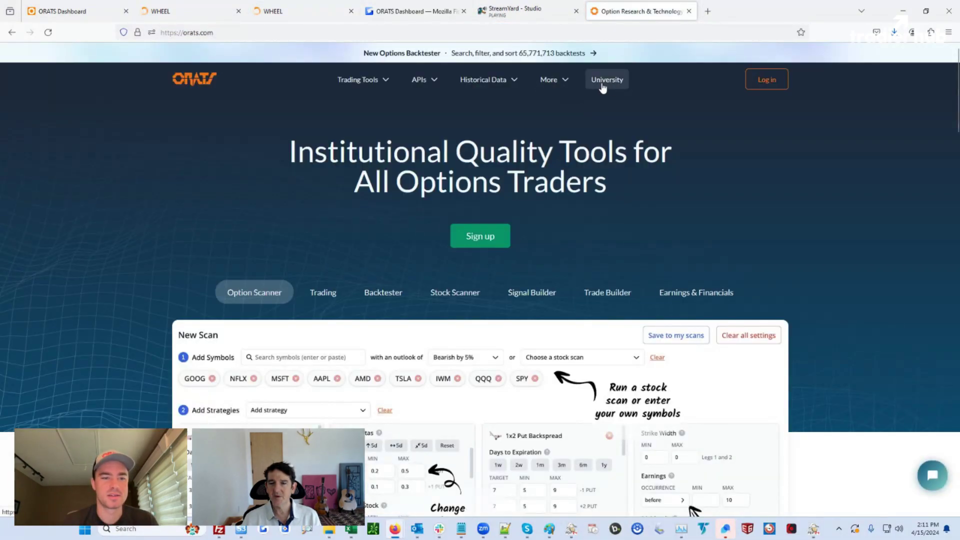
pyautogui.click(604, 85)
pyautogui.scroll(-6, 460, 255)
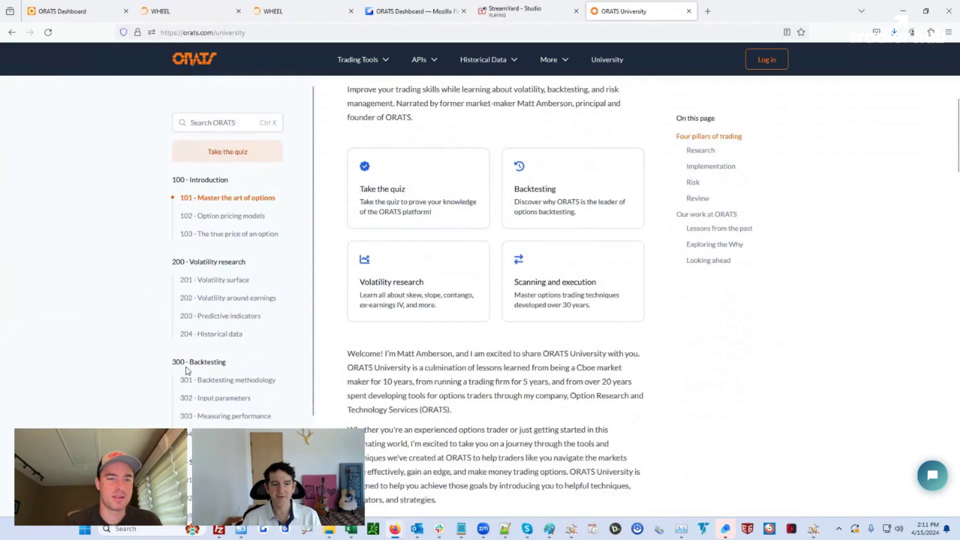
pyautogui.click(183, 383)
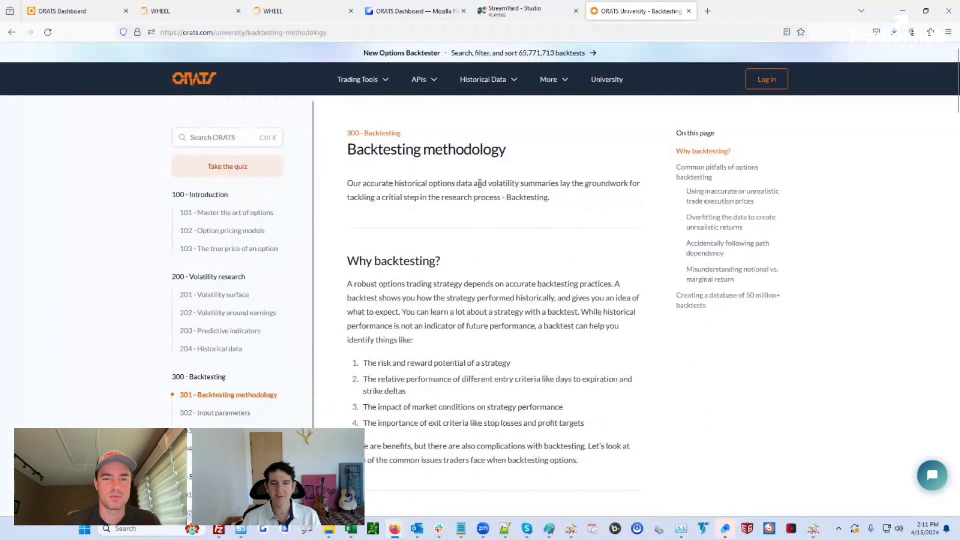
pyautogui.scroll(-1, 481, 185)
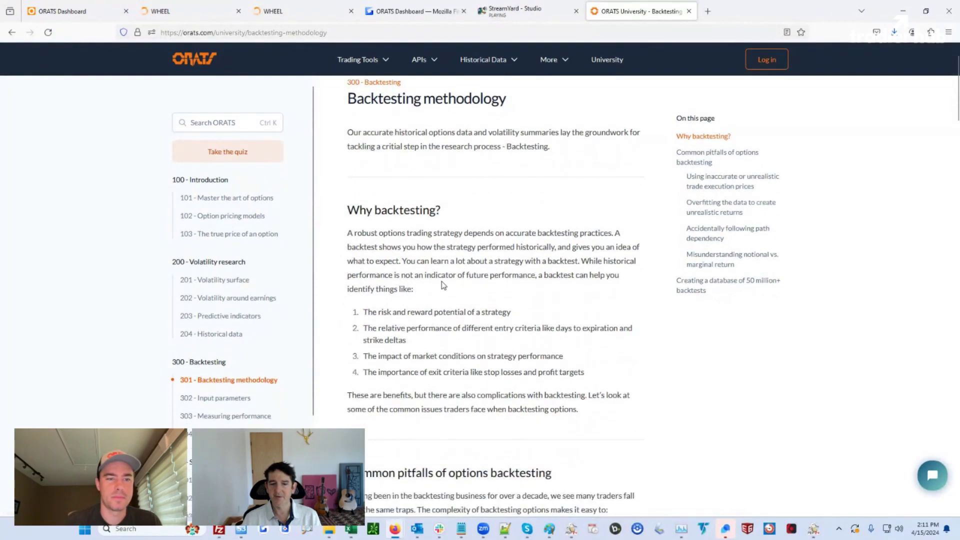
pyautogui.scroll(-8, 443, 285)
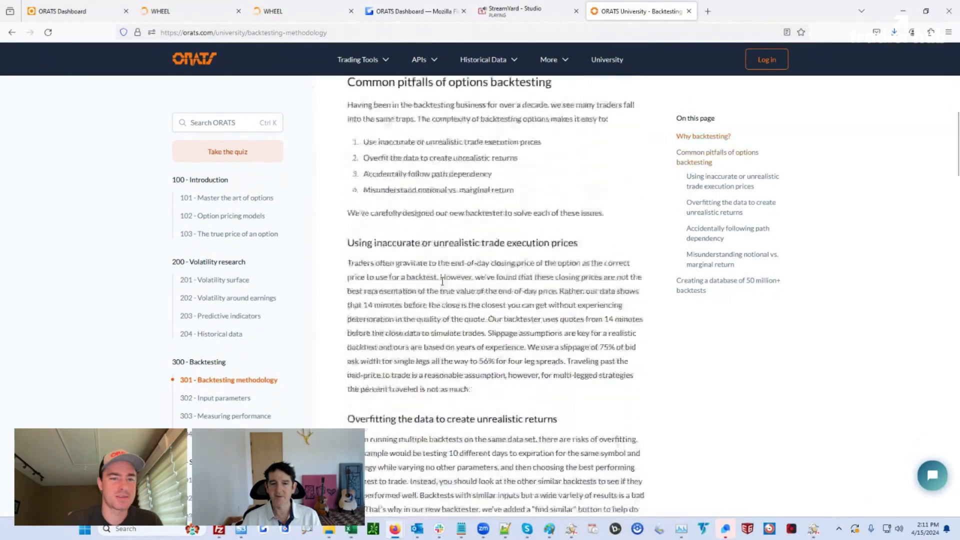
pyautogui.scroll(-1, 380, 300)
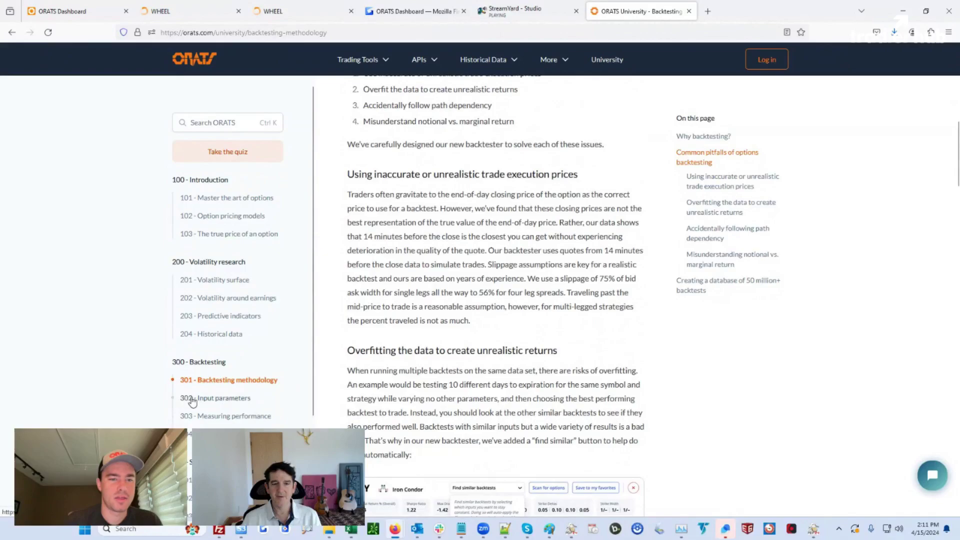
pyautogui.scroll(-2, 193, 402)
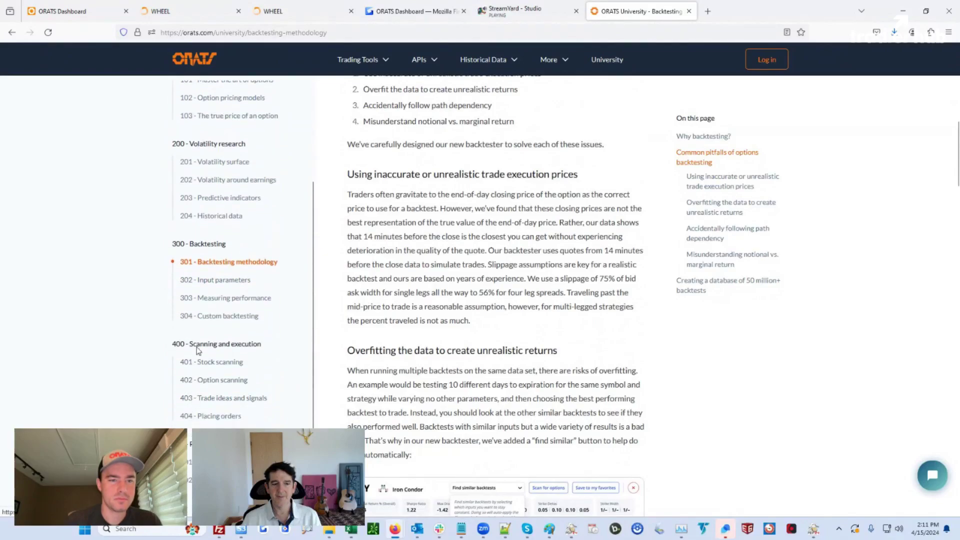
# - Read the Custom backtesting lesson's Entry criteria, noting Spread yield %, then return to Wheel
pyautogui.click(210, 317)
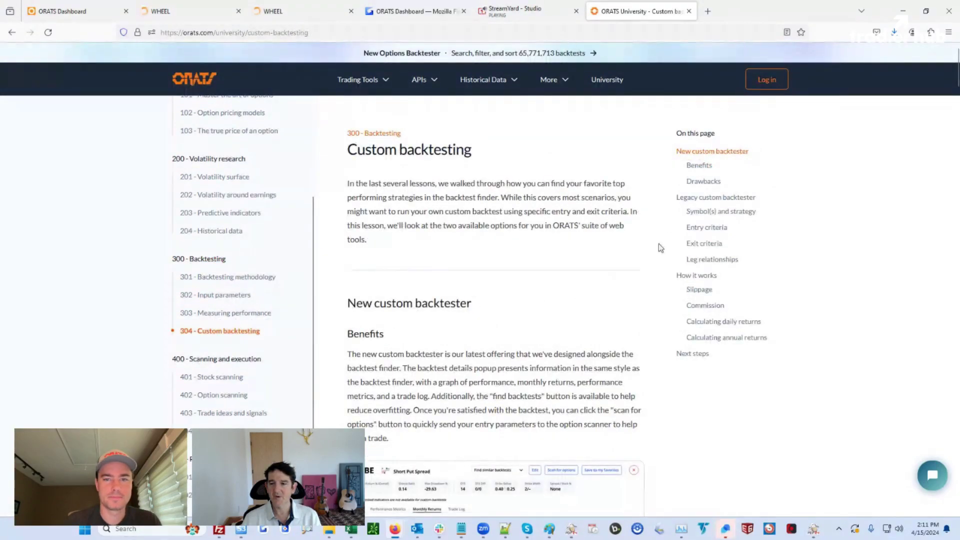
pyautogui.scroll(-3, 540, 344)
pyautogui.scroll(-2, 540, 344)
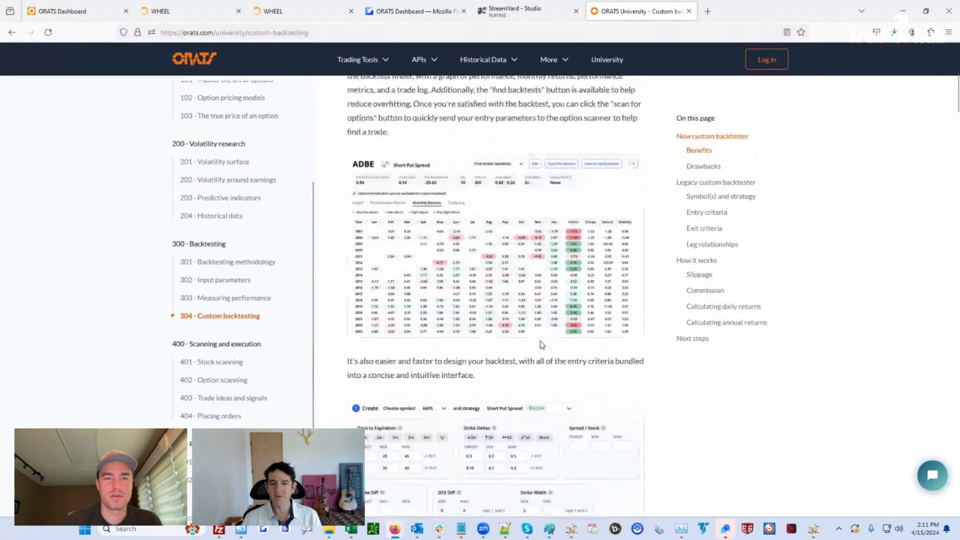
pyautogui.scroll(-4, 540, 344)
pyautogui.scroll(-4, 542, 345)
pyautogui.scroll(-3, 542, 345)
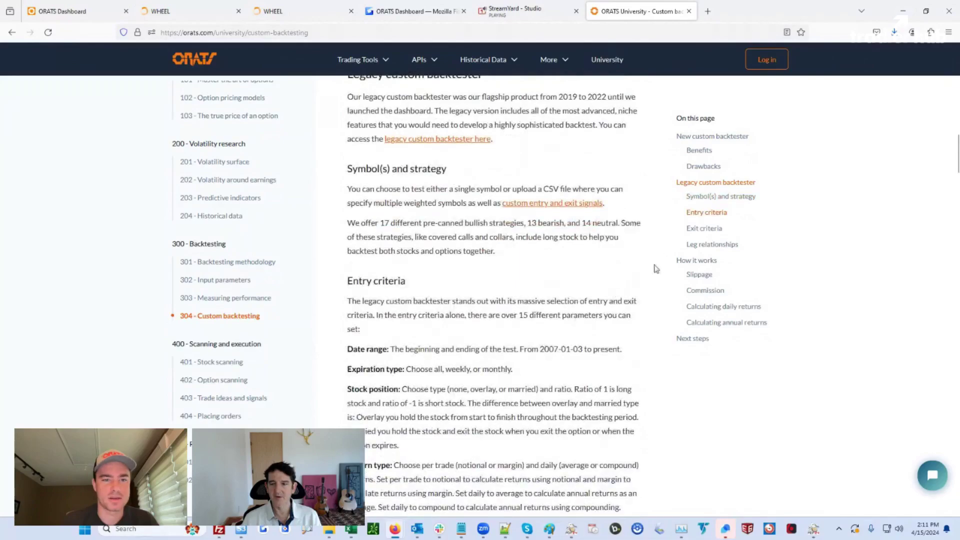
pyautogui.click(704, 213)
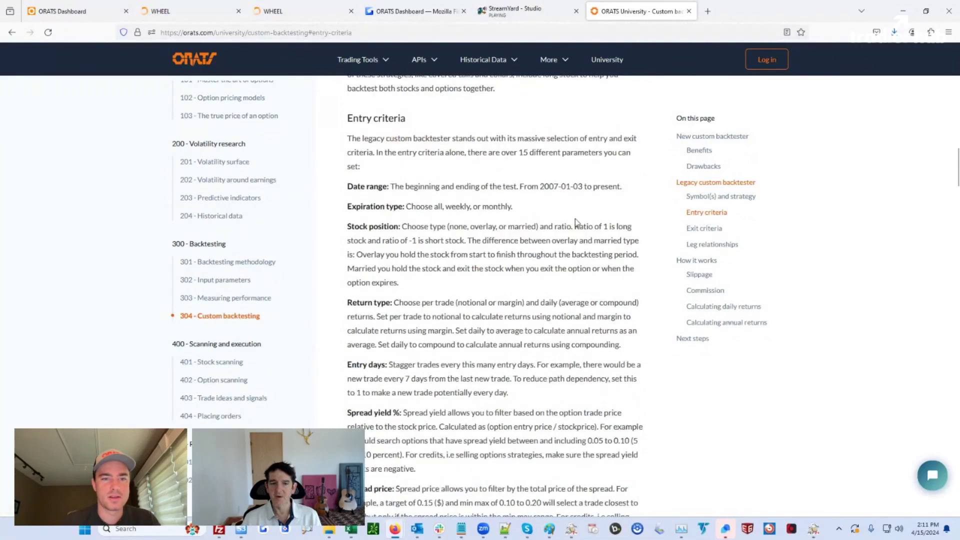
pyautogui.scroll(-5, 429, 242)
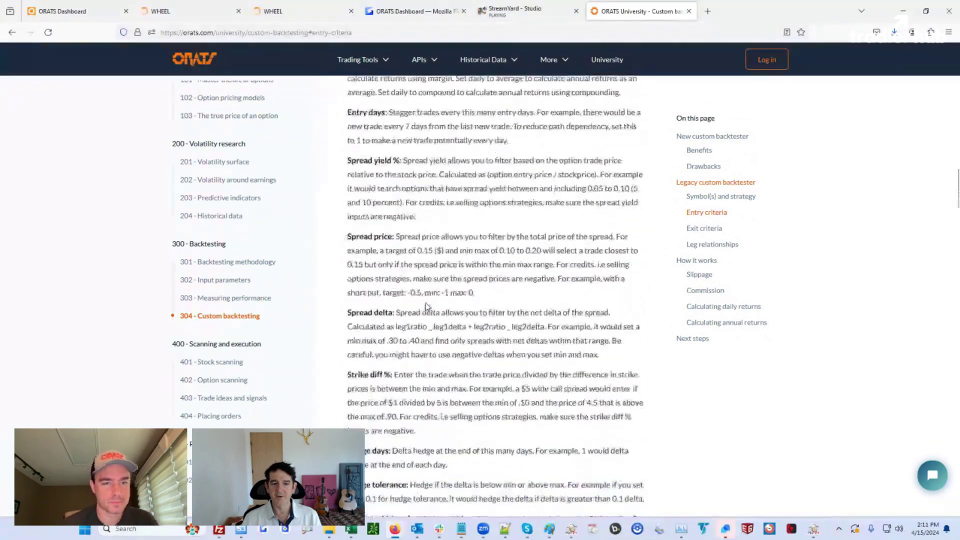
pyautogui.moveTo(351, 157); pyautogui.dragTo(426, 215)
pyautogui.scroll(-4, 433, 309)
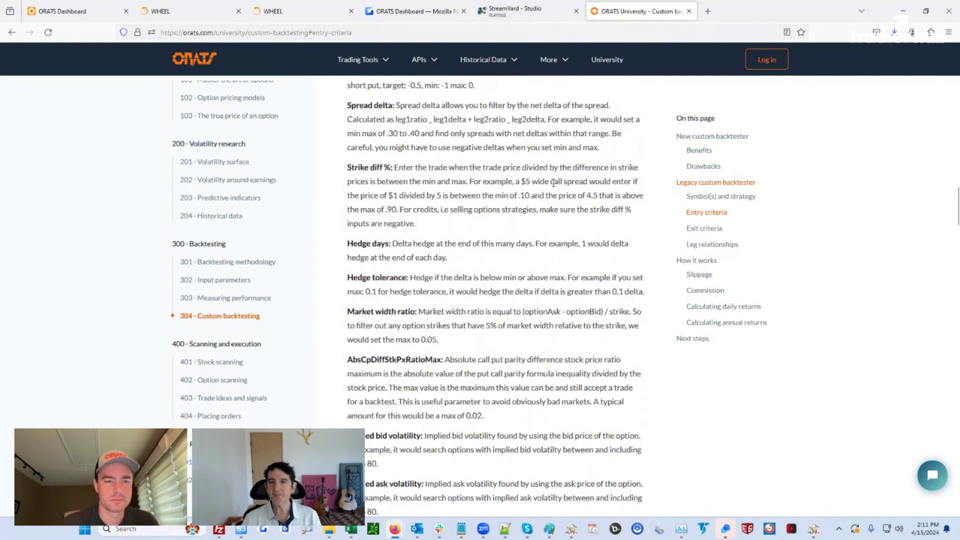
pyautogui.click(290, 11)
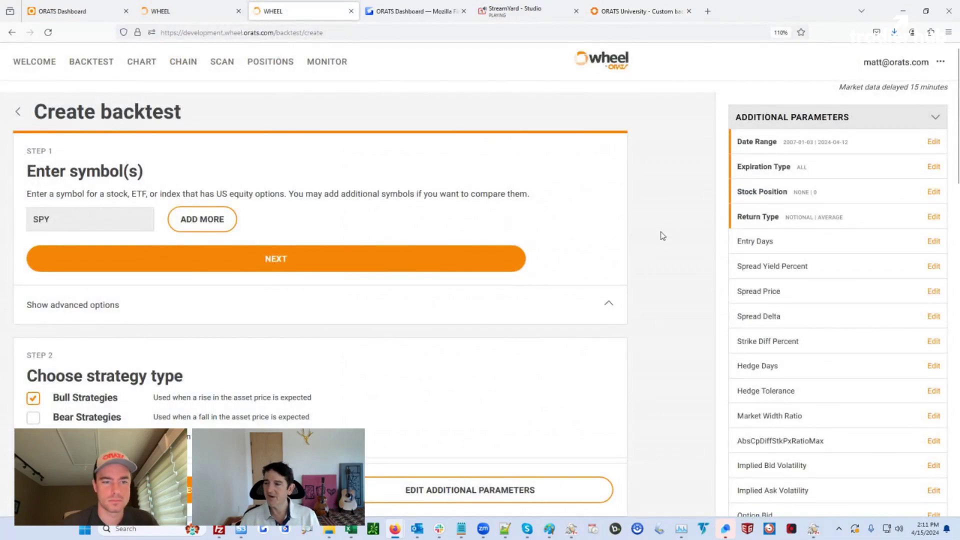
# - Open the Entry Indicator Triggers dialog showing the contango trigger, Min 5 and Max 10
pyautogui.scroll(-6, 673, 334)
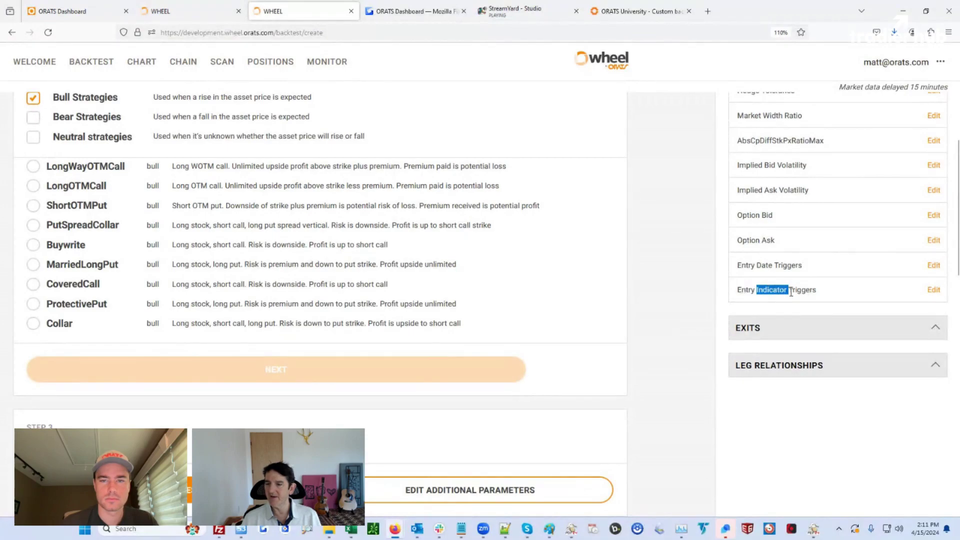
pyautogui.click(934, 290)
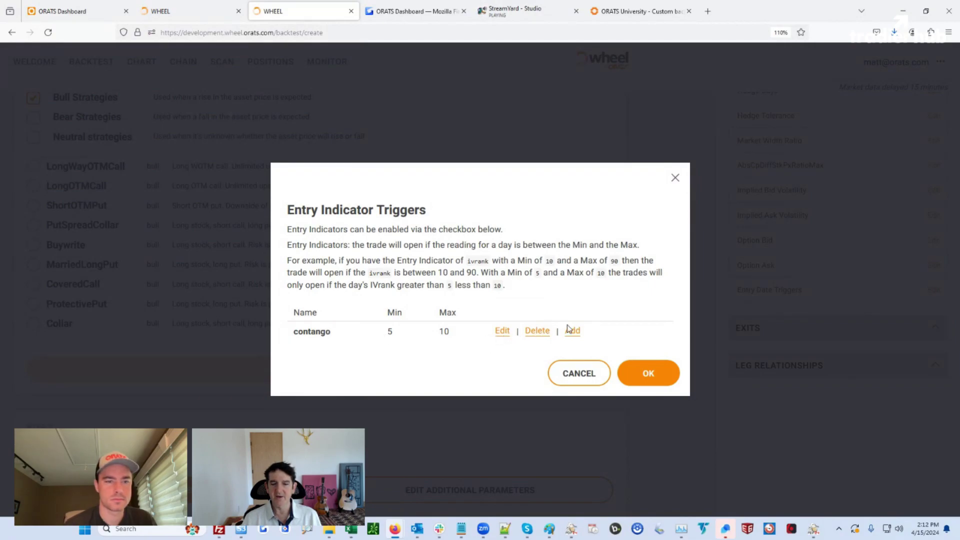
# - Switch the contango trigger's indicator to iv30d, with min 10 and max 15
pyautogui.click(502, 333)
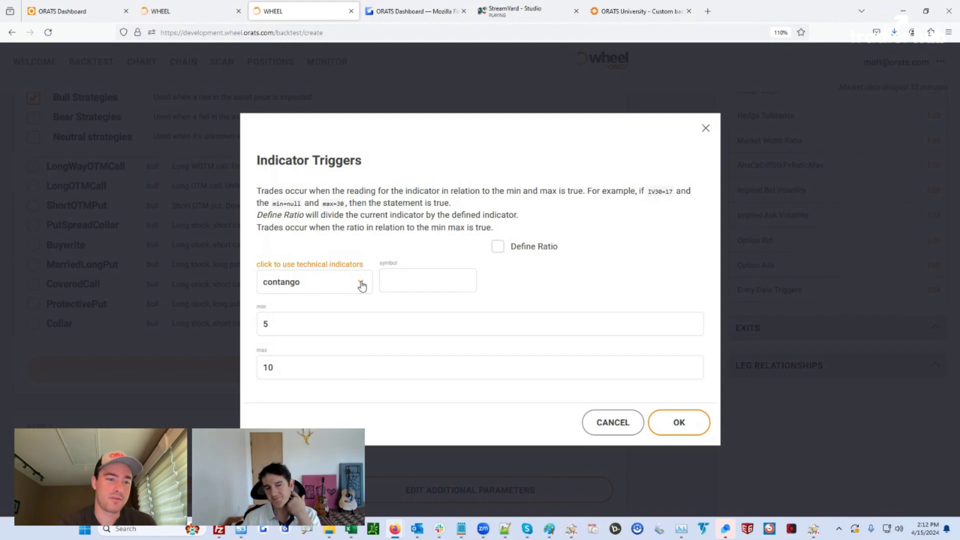
pyautogui.click(361, 285)
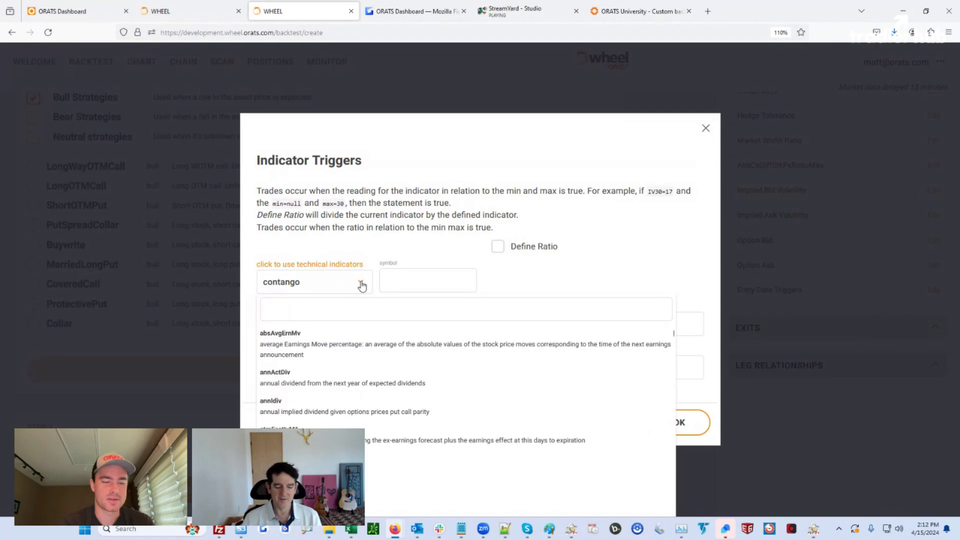
pyautogui.write('i')
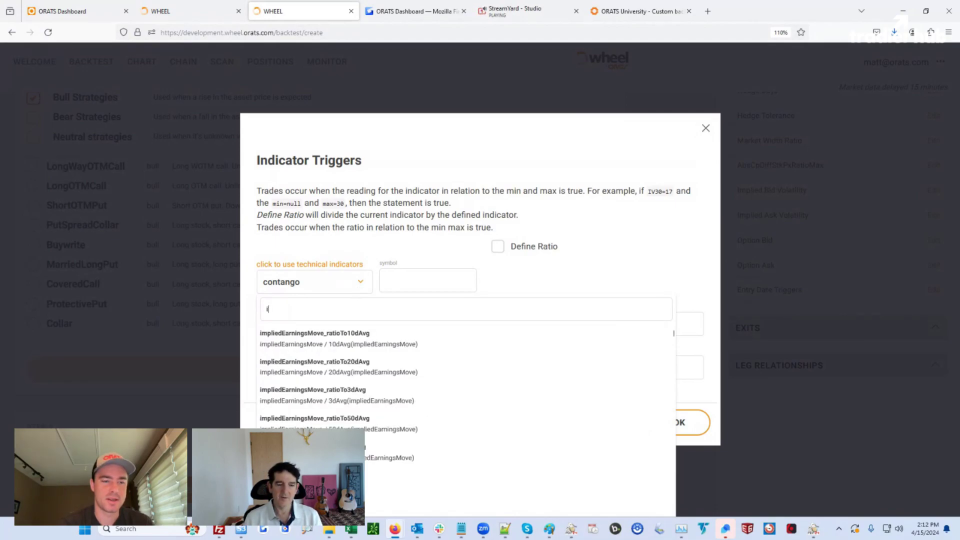
pyautogui.write('v')
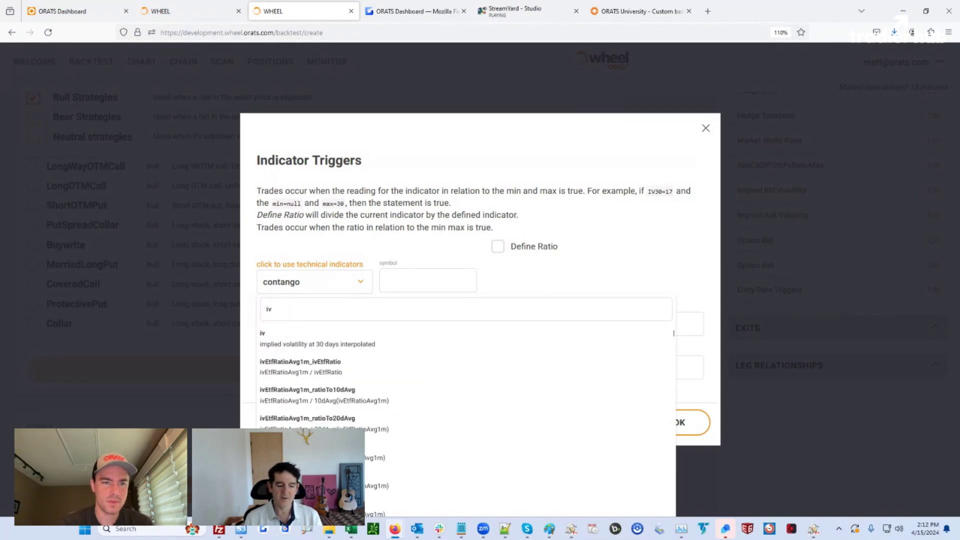
pyautogui.write('30')
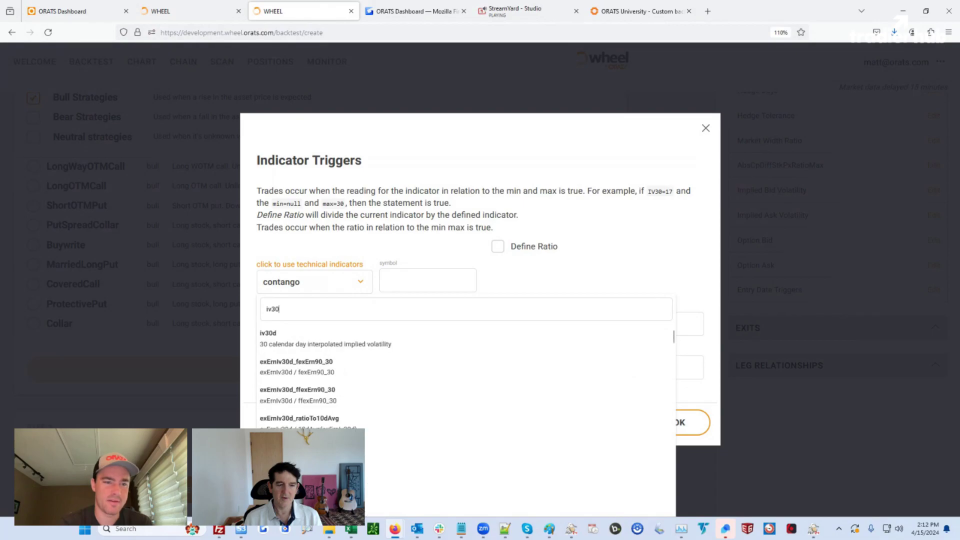
pyautogui.click(277, 343)
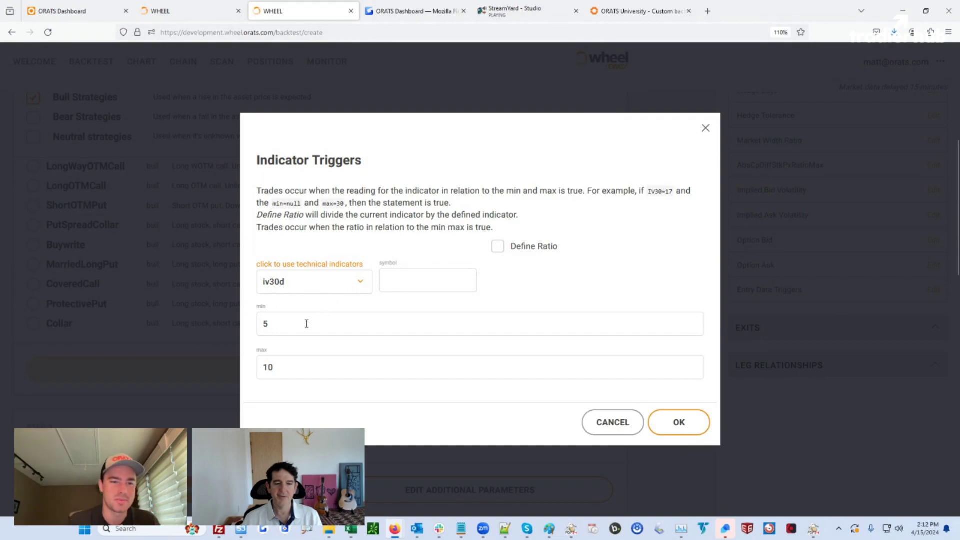
pyautogui.moveTo(290, 324); pyautogui.dragTo(251, 324)
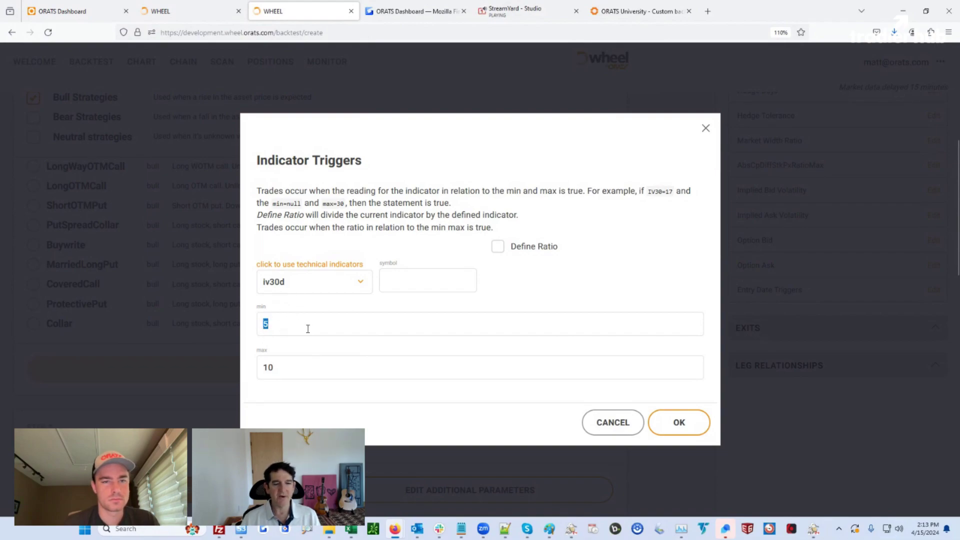
pyautogui.write('10')
pyautogui.press('Tab')
pyautogui.write('15')
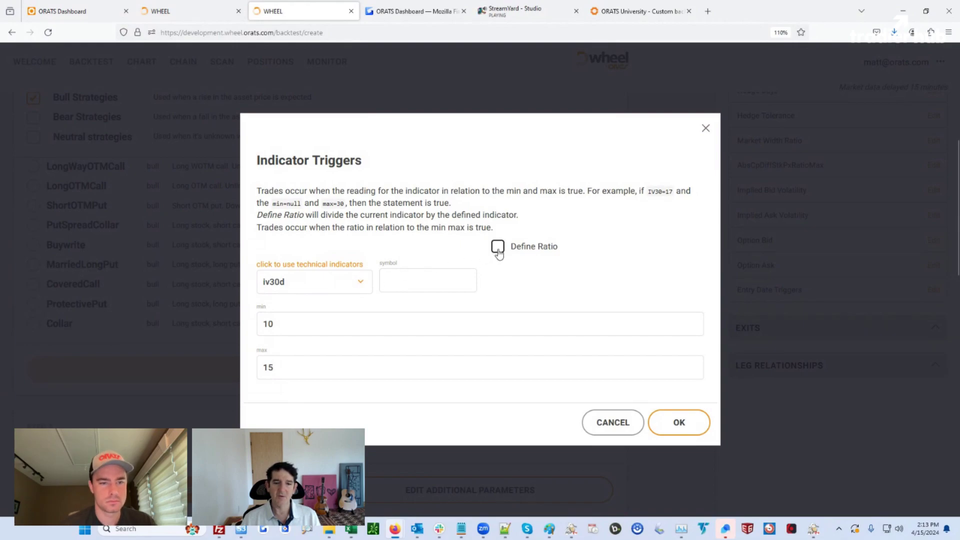
# - Turn the iv30d trigger into a ratio with orHv120d as the divisor
pyautogui.click(498, 247)
pyautogui.click(533, 281)
pyautogui.write('hv')
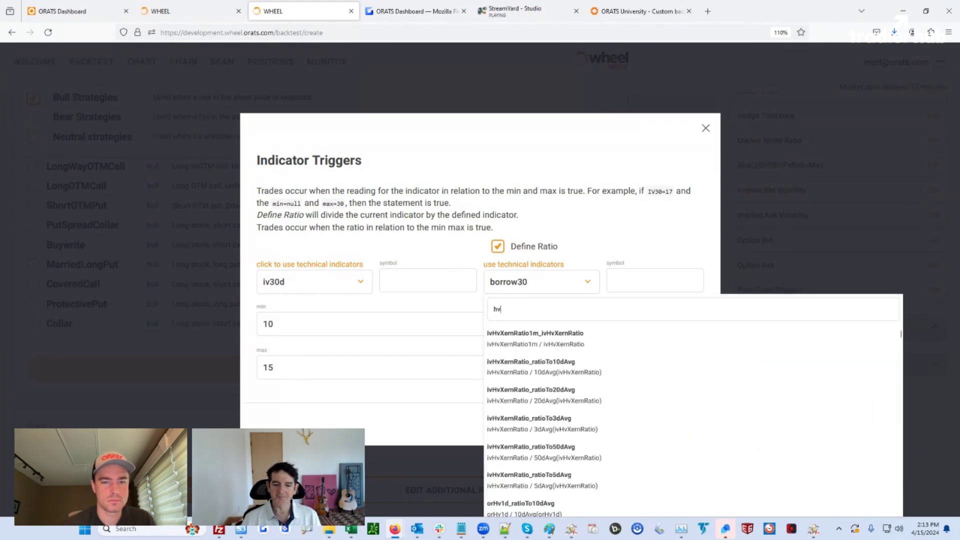
pyautogui.press('BackSpace')
pyautogui.press('BackSpace')
pyautogui.write('orh')
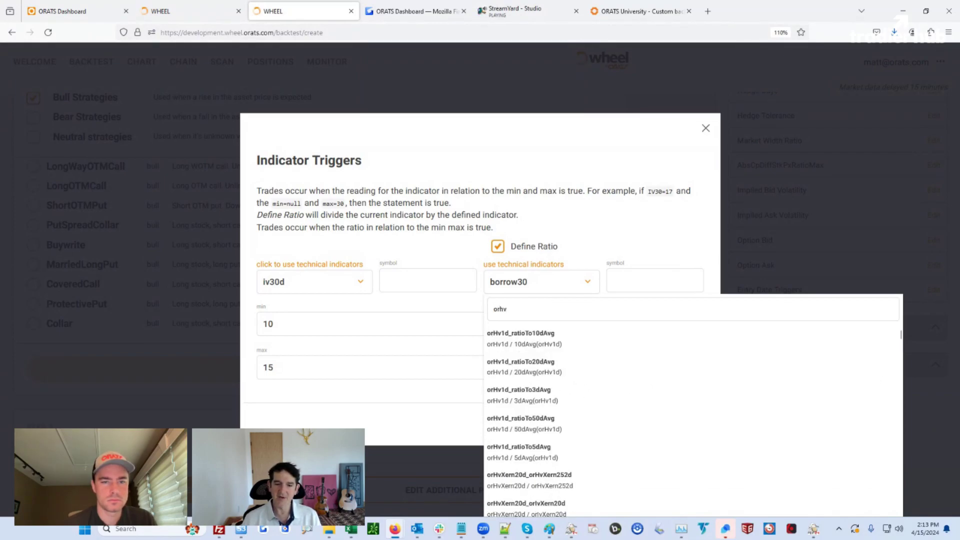
pyautogui.scroll(-2, 555, 370)
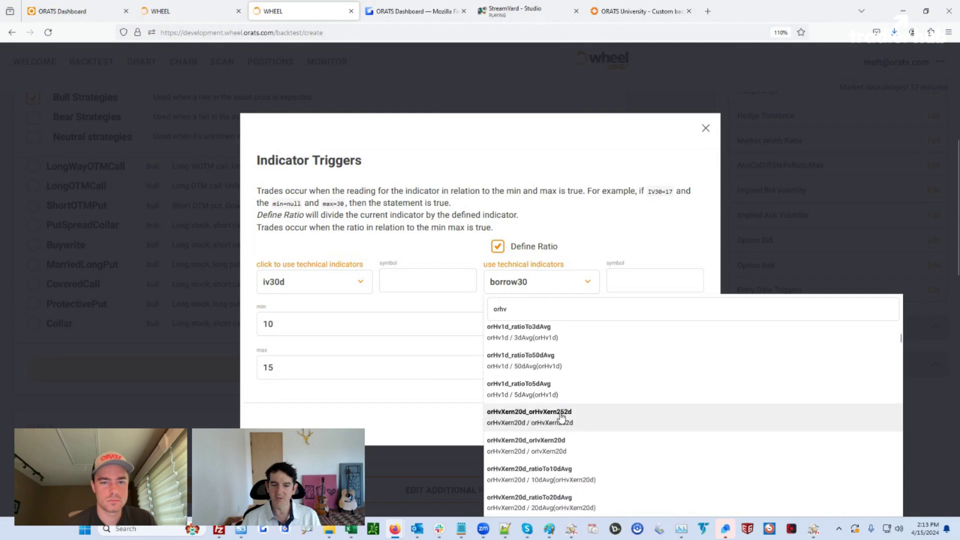
pyautogui.scroll(-5, 563, 420)
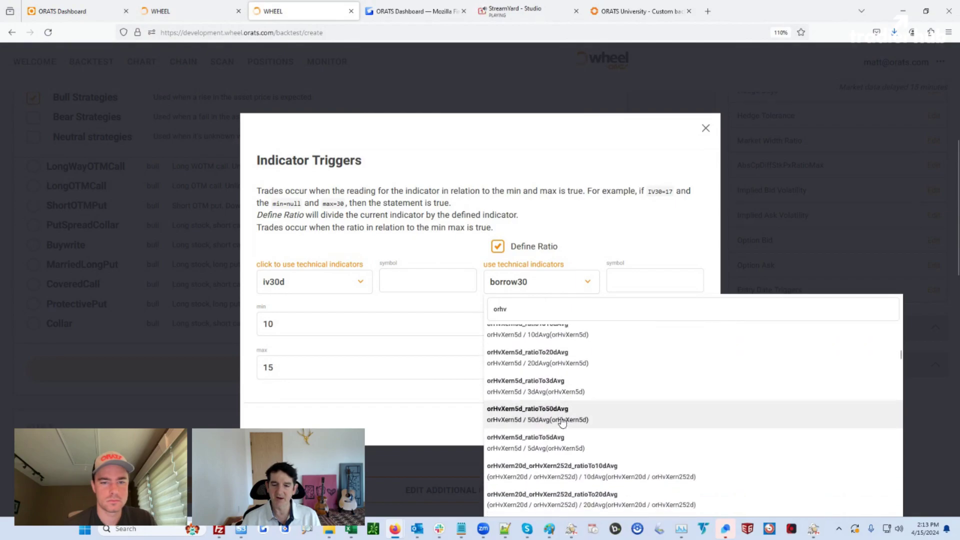
pyautogui.scroll(-8, 563, 422)
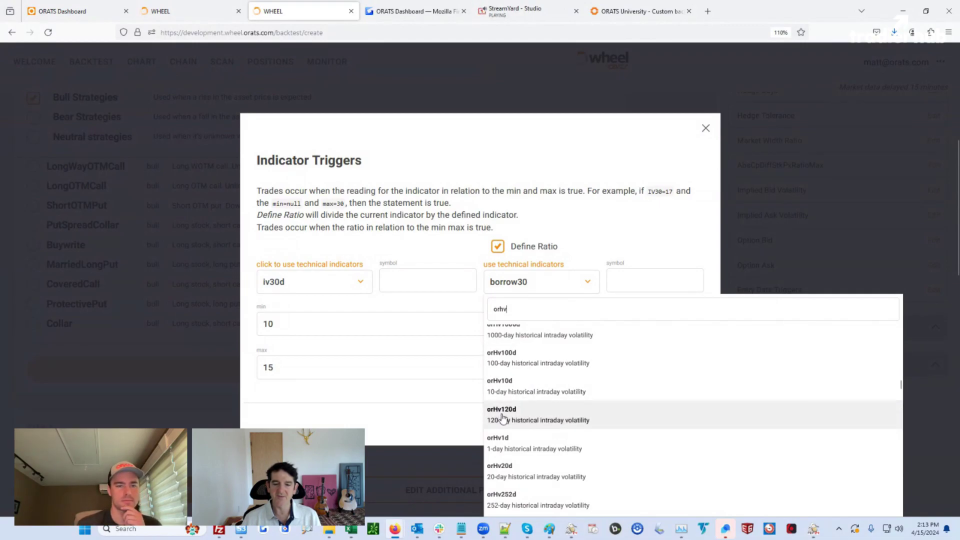
pyautogui.click(503, 417)
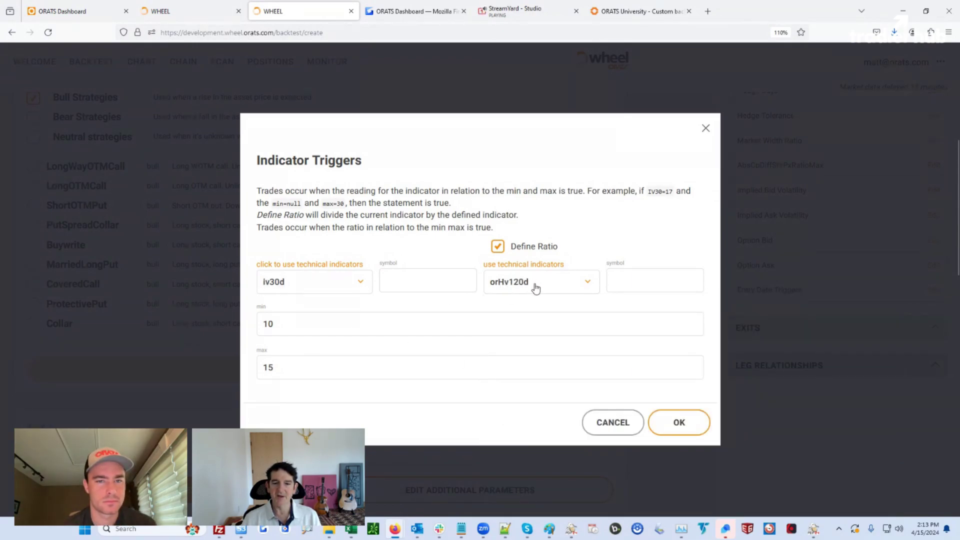
# - Set the ratio trigger's minimum to 1, remove its maximum, and save it
pyautogui.moveTo(348, 324); pyautogui.dragTo(232, 320)
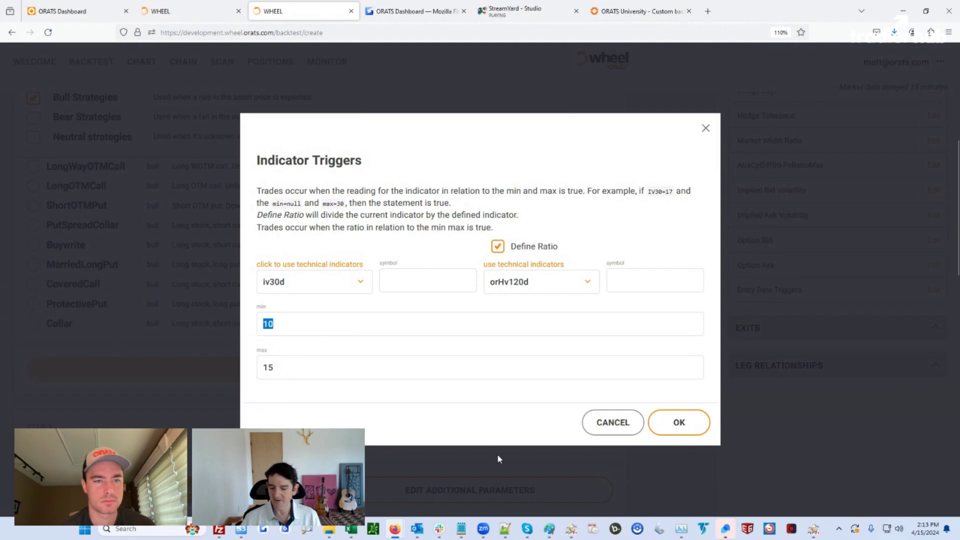
pyautogui.write('1')
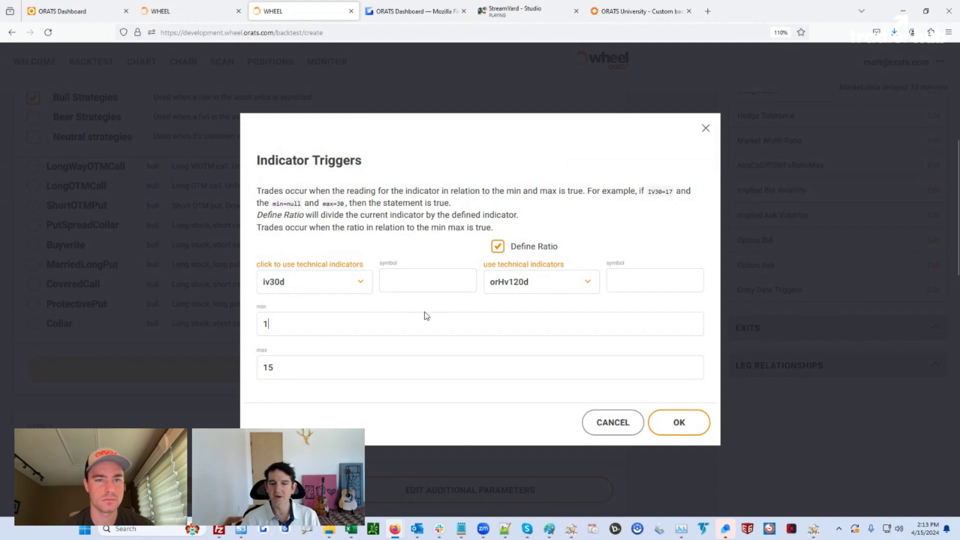
pyautogui.moveTo(287, 368); pyautogui.dragTo(243, 367)
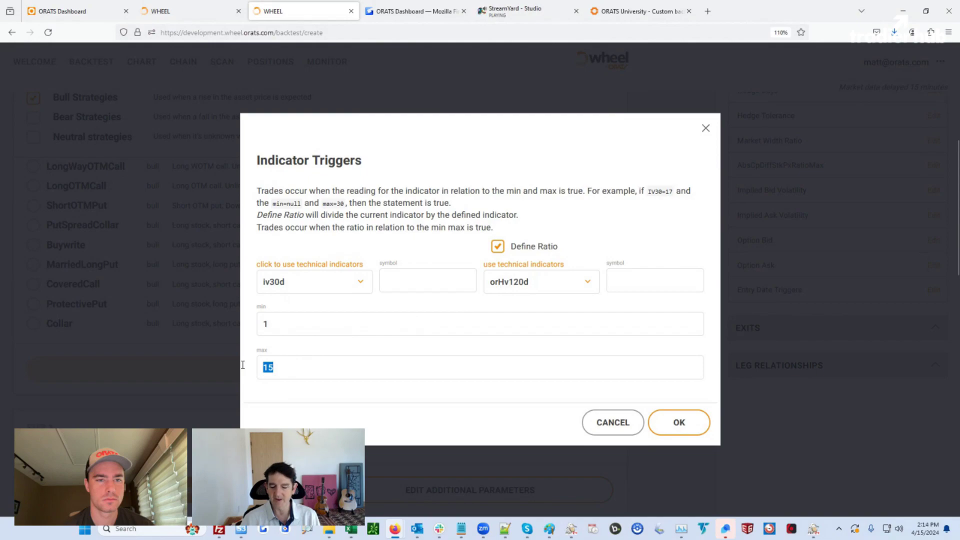
pyautogui.press('BackSpace')
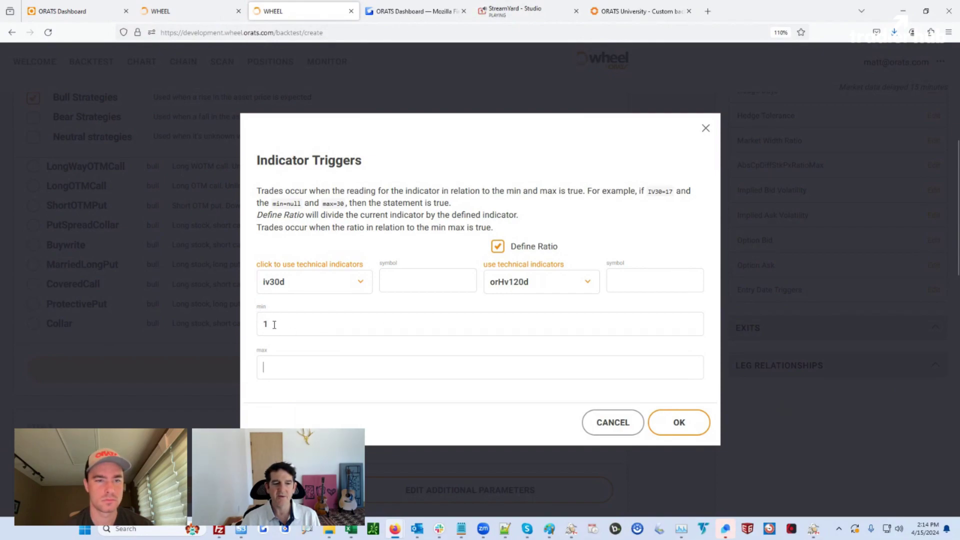
pyautogui.click(683, 424)
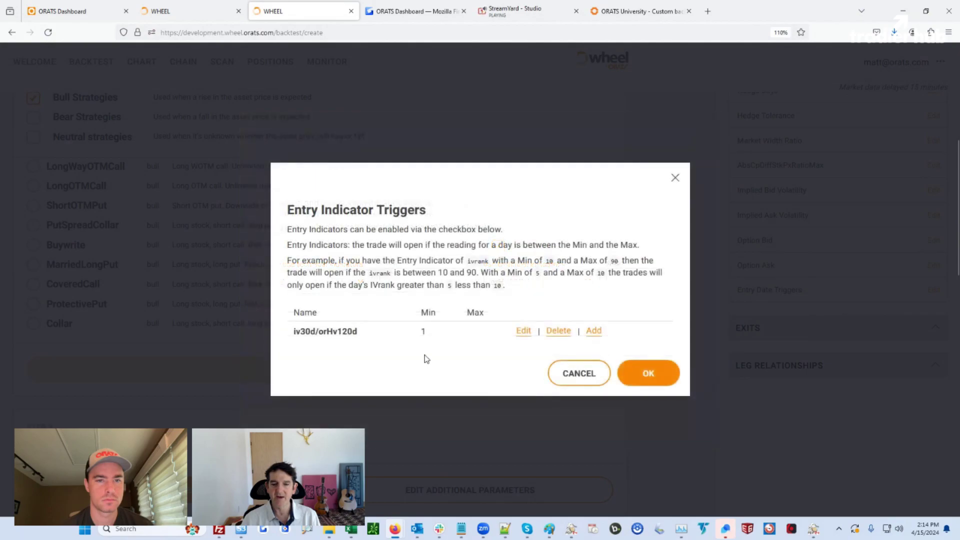
# - Confirm the entry indicator triggers and go back to the backtest history
pyautogui.click(647, 374)
pyautogui.scroll(-6, 412, 414)
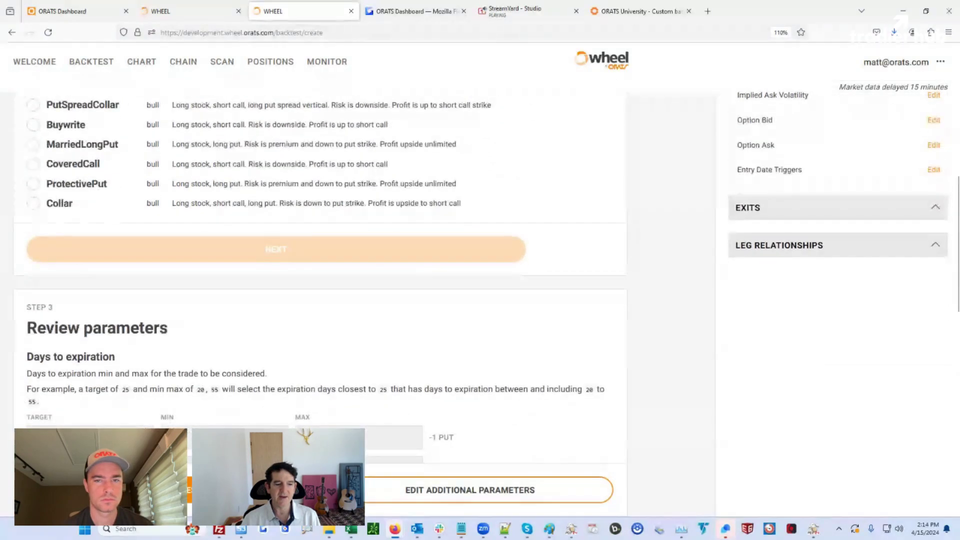
pyautogui.scroll(6, 666, 272)
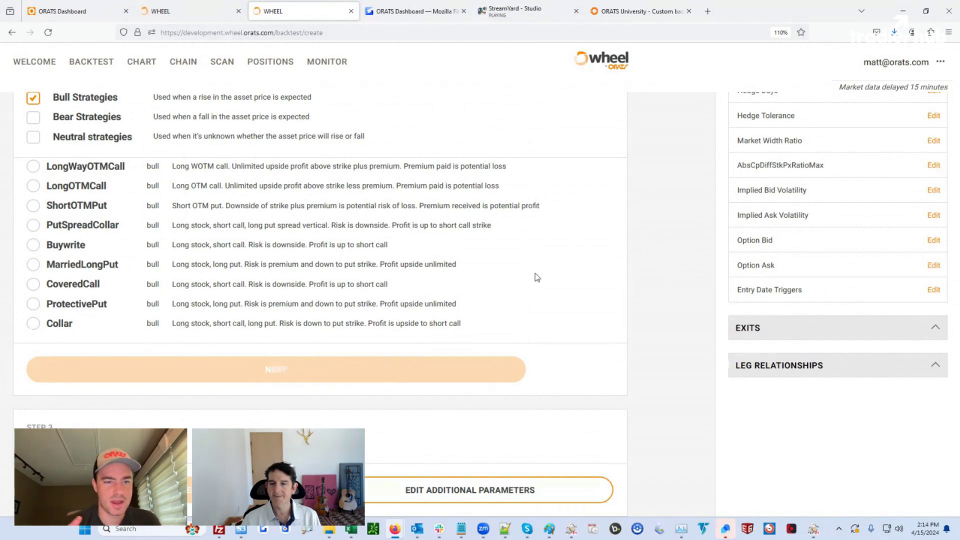
pyautogui.hotkey('alt', 'Left')
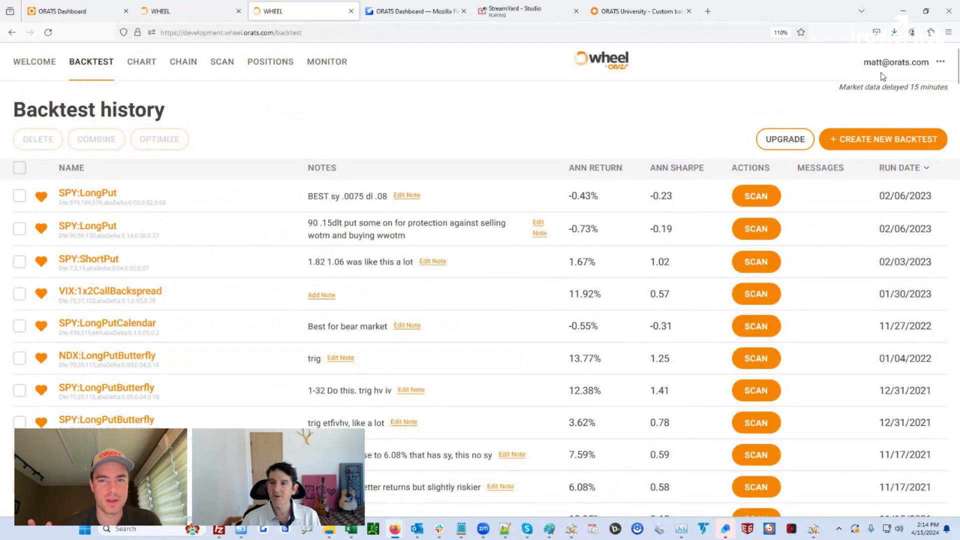
# - Start a new backtest with SPY replacing IBM, then return to the history
pyautogui.click(898, 146)
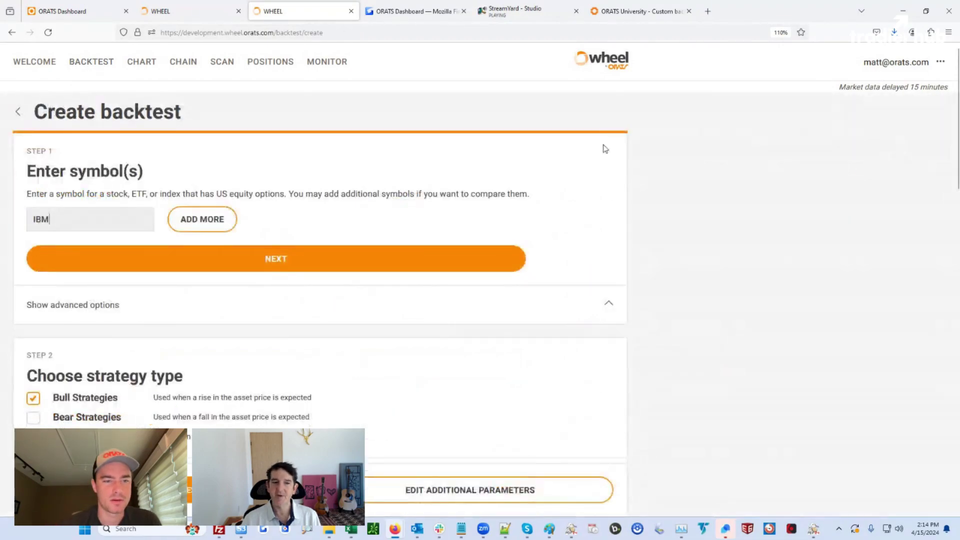
pyautogui.doubleClick(68, 217)
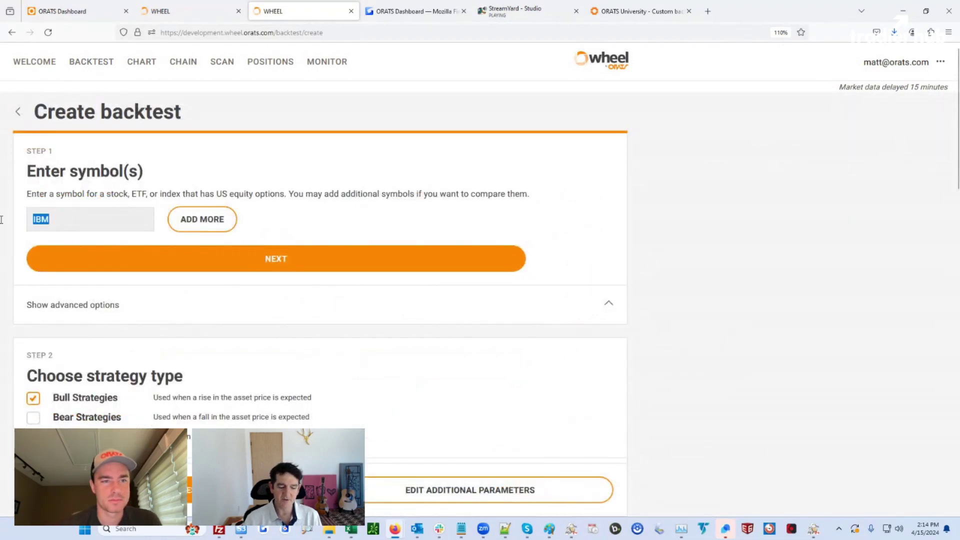
pyautogui.write('SPY')
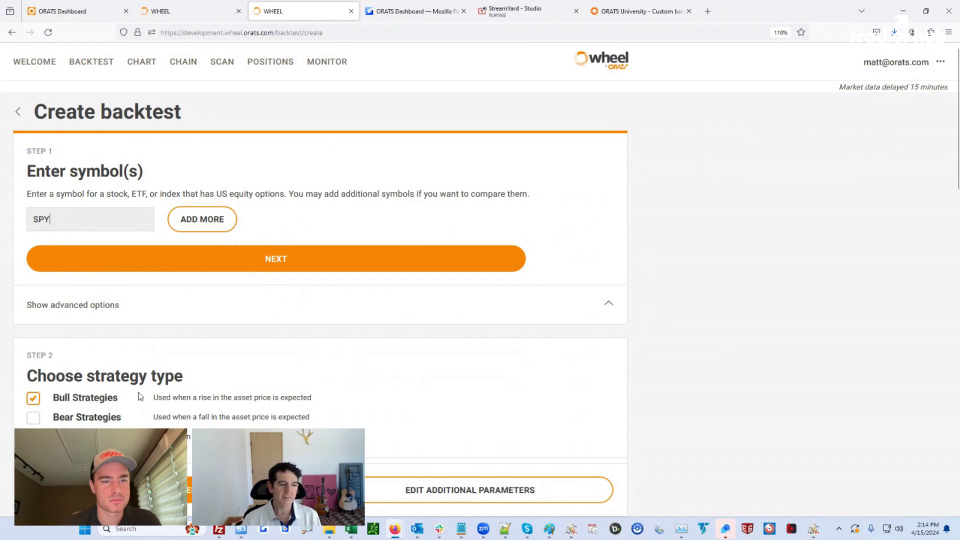
pyautogui.scroll(-1, 138, 396)
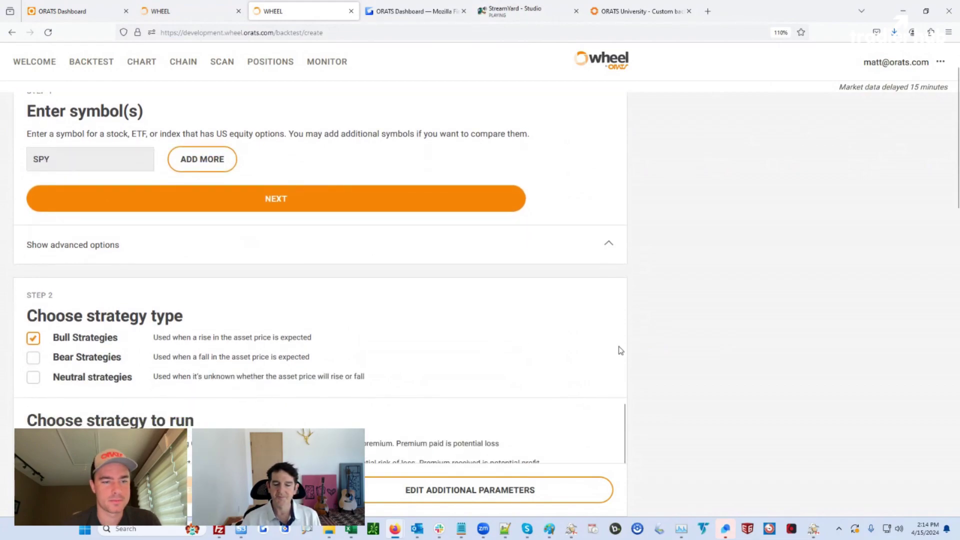
pyautogui.hotkey('alt', 'Left')
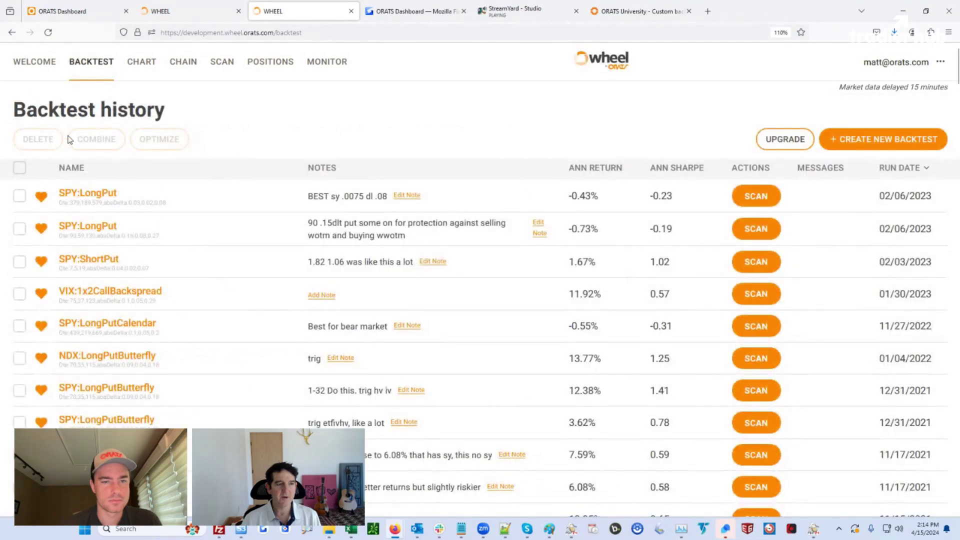
# - Create another new SPY backtest with the ShortPutSpread strategy and scroll through its entry parameters
pyautogui.click(873, 138)
pyautogui.moveTo(83, 221); pyautogui.dragTo(2, 218)
pyautogui.write('SPY')
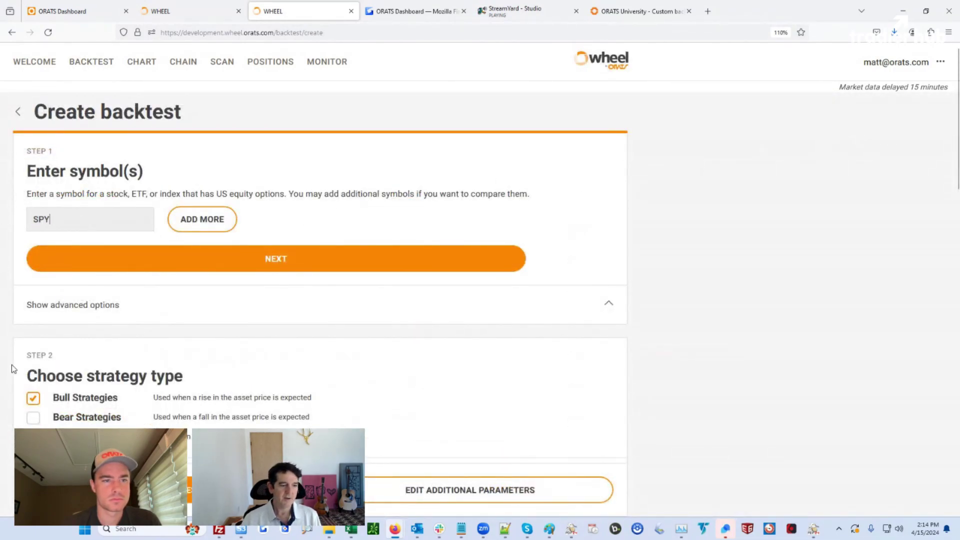
pyautogui.scroll(-5, 112, 400)
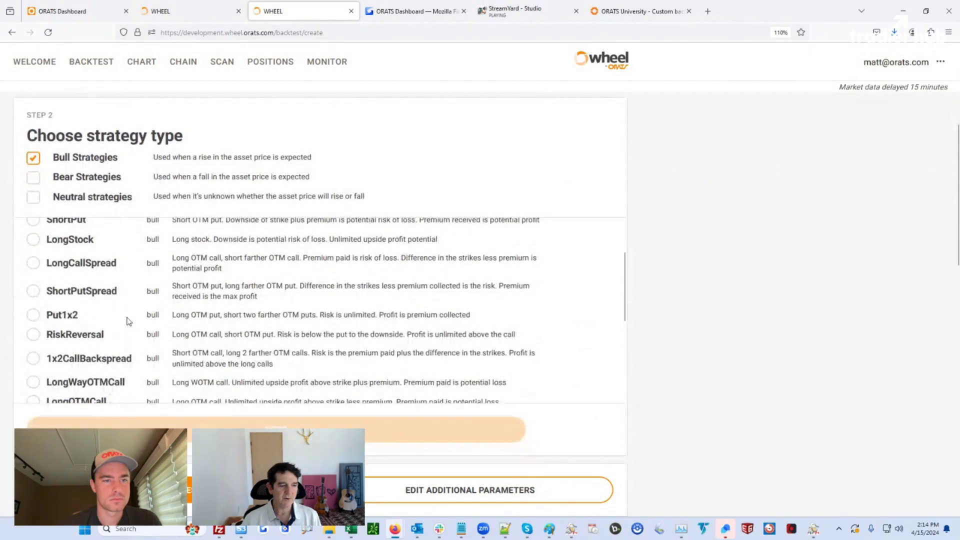
pyautogui.click(33, 291)
pyautogui.scroll(-1, 362, 395)
pyautogui.scroll(-10, 362, 395)
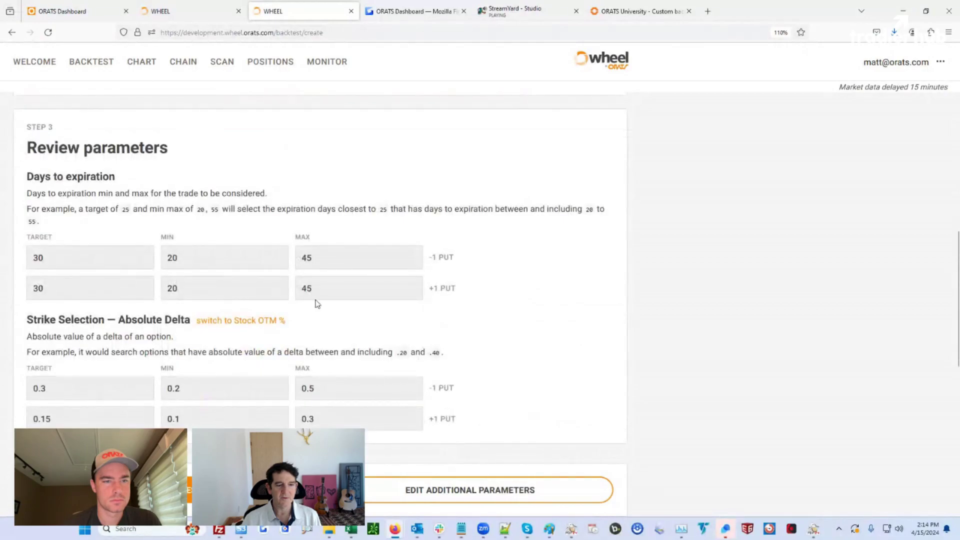
pyautogui.scroll(6, 770, 337)
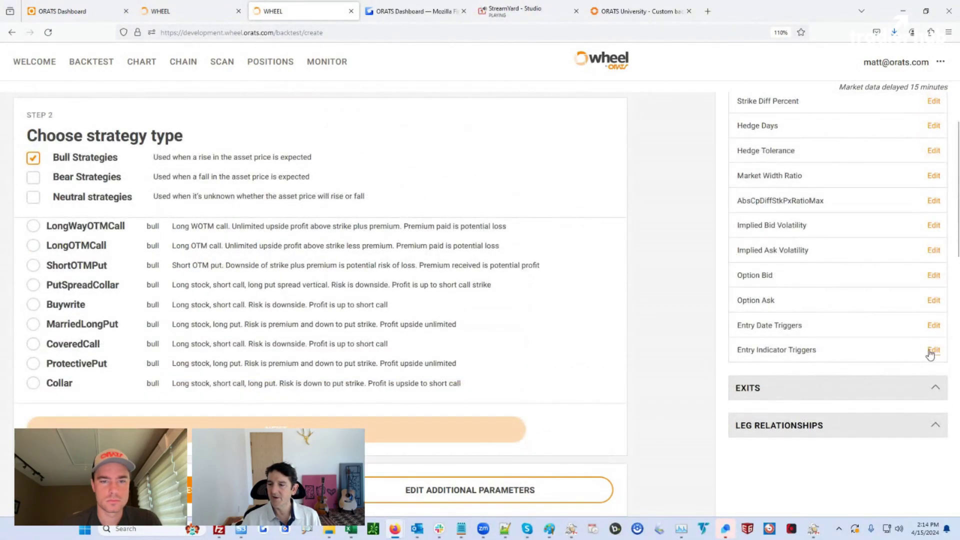
# - Edit the contango entry trigger and change its indicator to iv30d
pyautogui.click(933, 350)
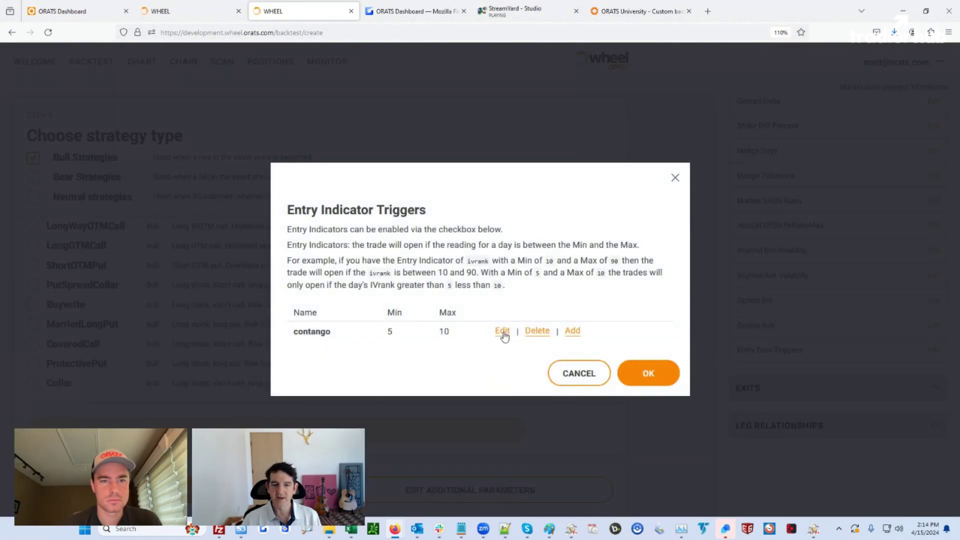
pyautogui.click(502, 333)
pyautogui.click(319, 289)
pyautogui.write('iv')
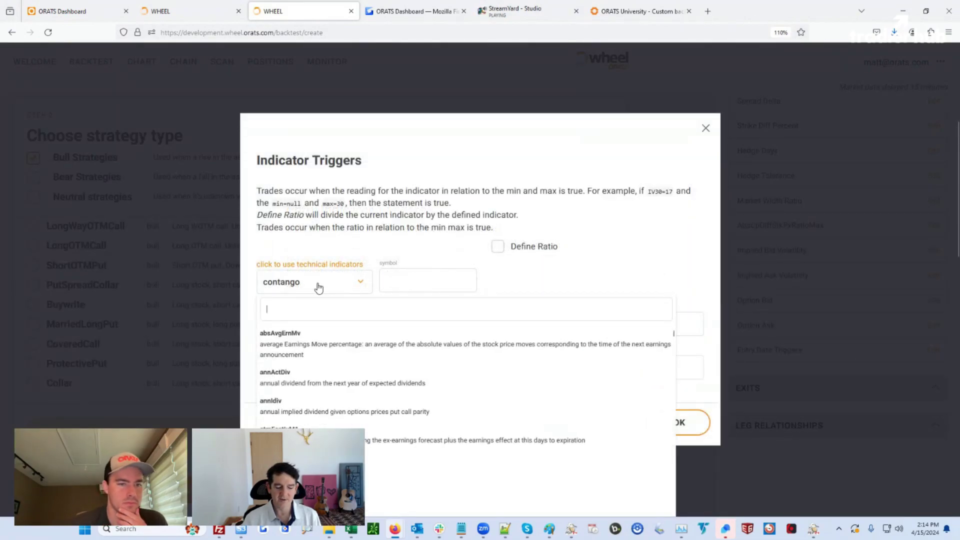
pyautogui.write('3')
pyautogui.click(270, 340)
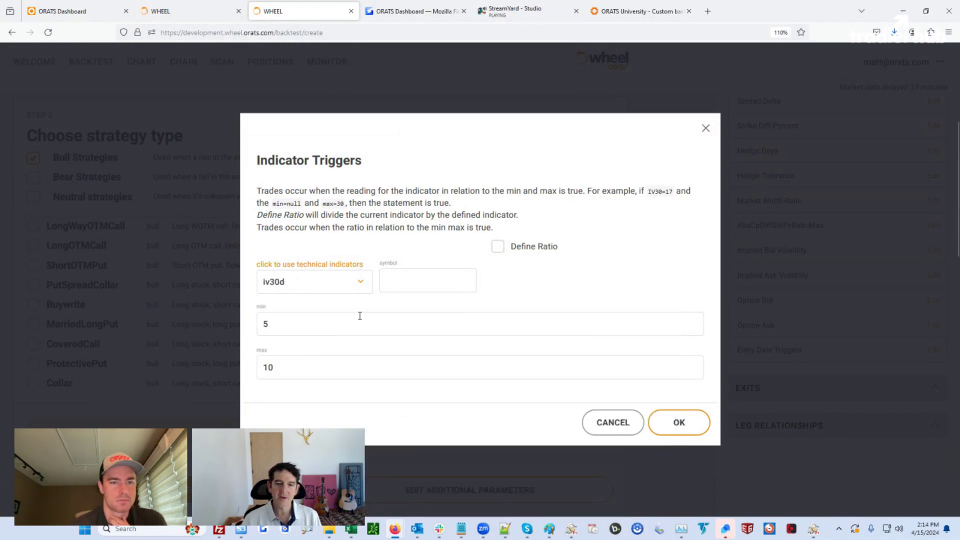
# - Make the trigger a ratio with orHv120d as the divisor
pyautogui.click(497, 246)
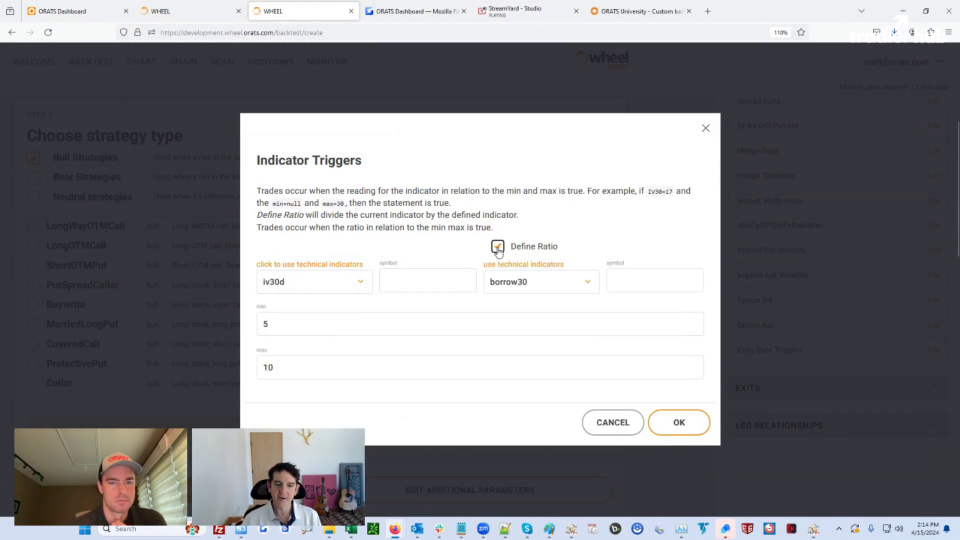
pyautogui.click(515, 283)
pyautogui.write('h')
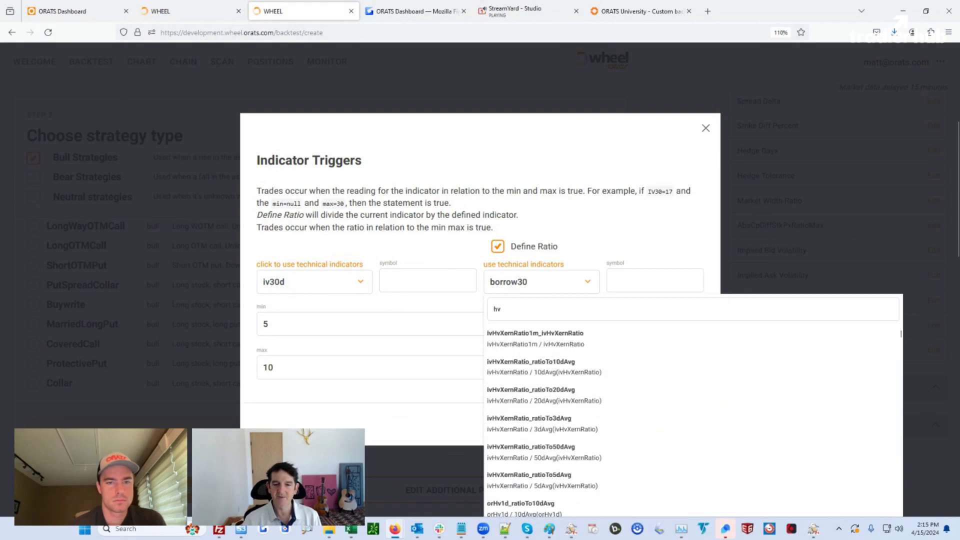
pyautogui.press('BackSpace')
pyautogui.write('orh')
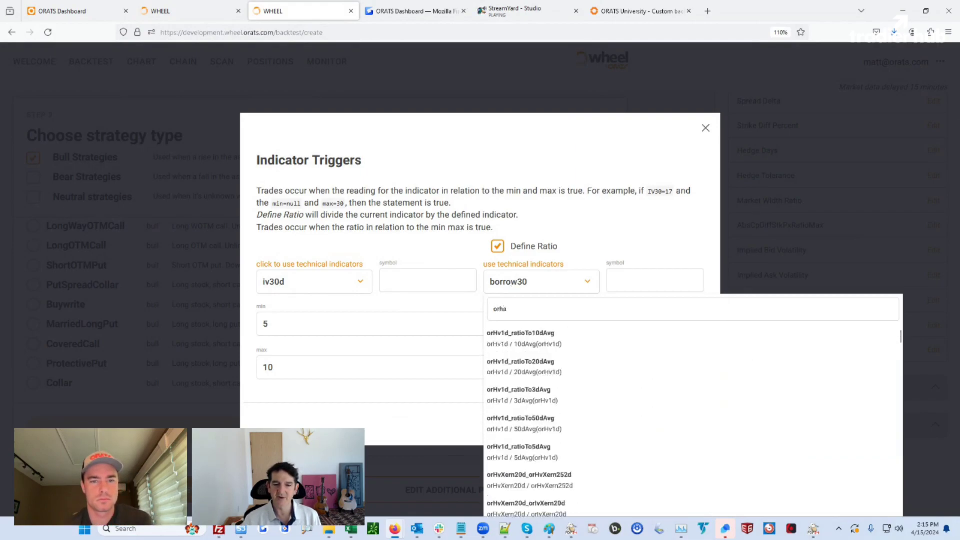
pyautogui.scroll(-5, 588, 409)
pyautogui.scroll(-5, 588, 413)
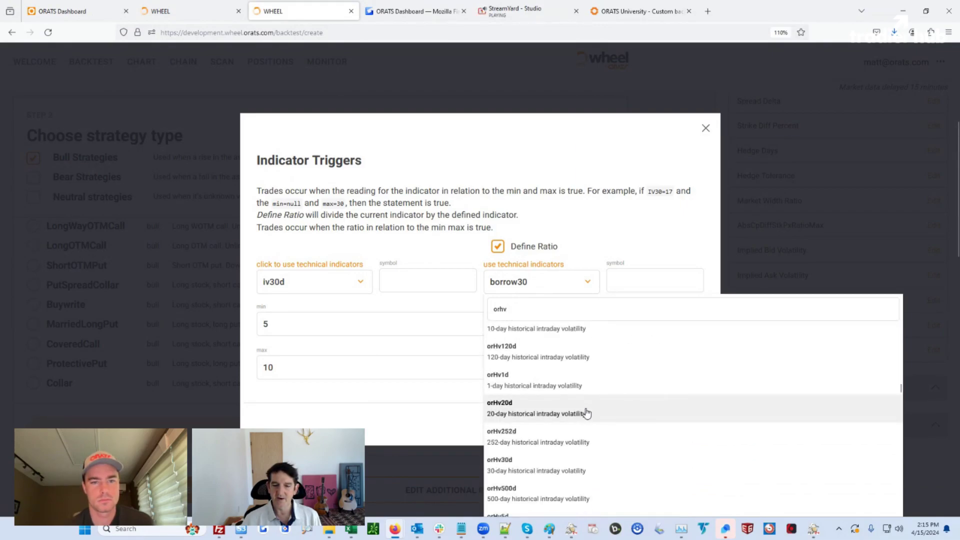
pyautogui.write('v')
pyautogui.click(521, 352)
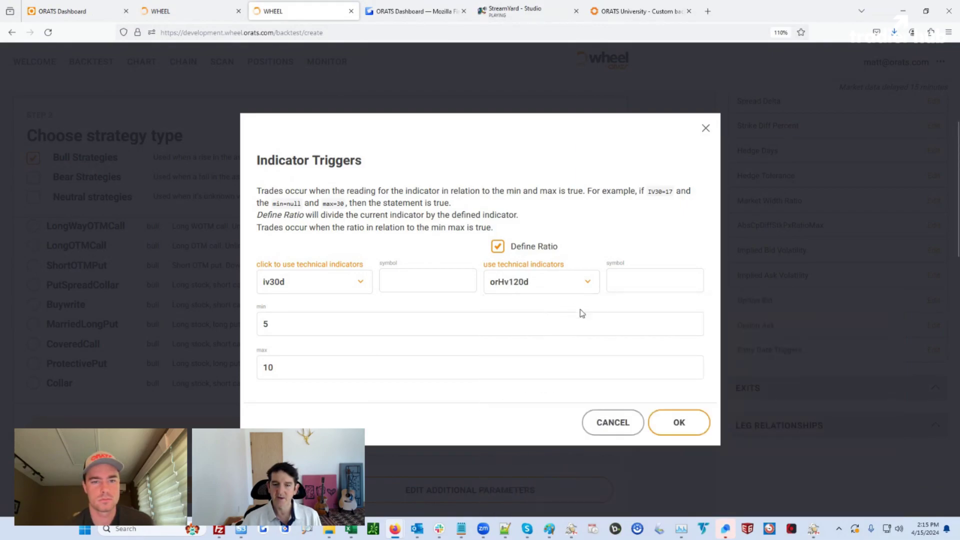
# - Set the ratio's maximum to 1, clear the minimum, and confirm the trigger
pyautogui.moveTo(272, 369); pyautogui.dragTo(255, 372)
pyautogui.write('1')
pyautogui.hotkey('shift', 'Tab')
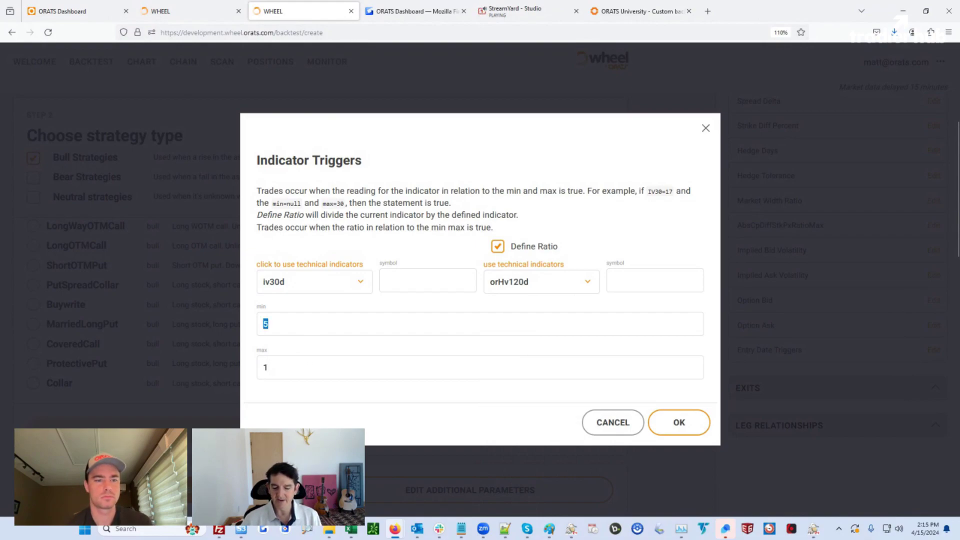
pyautogui.press('BackSpace')
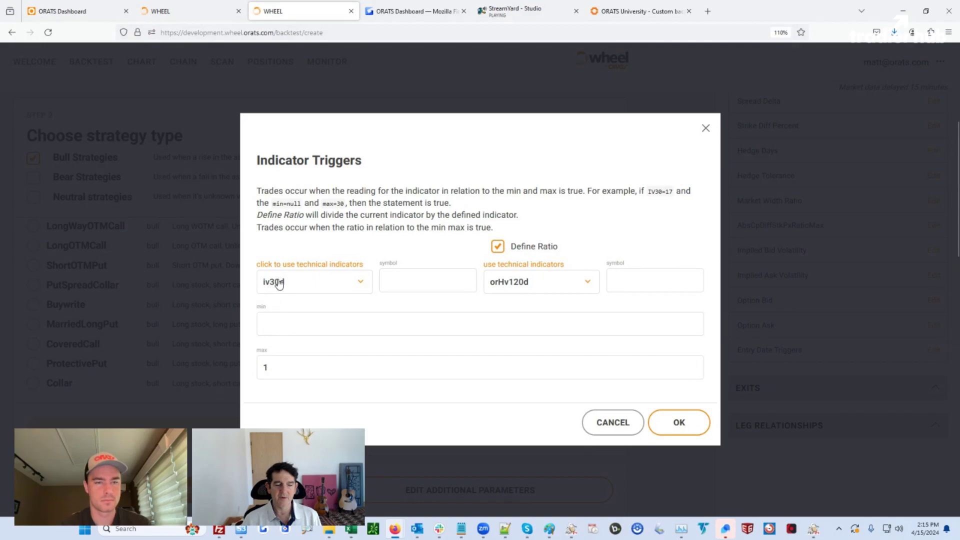
pyautogui.click(693, 425)
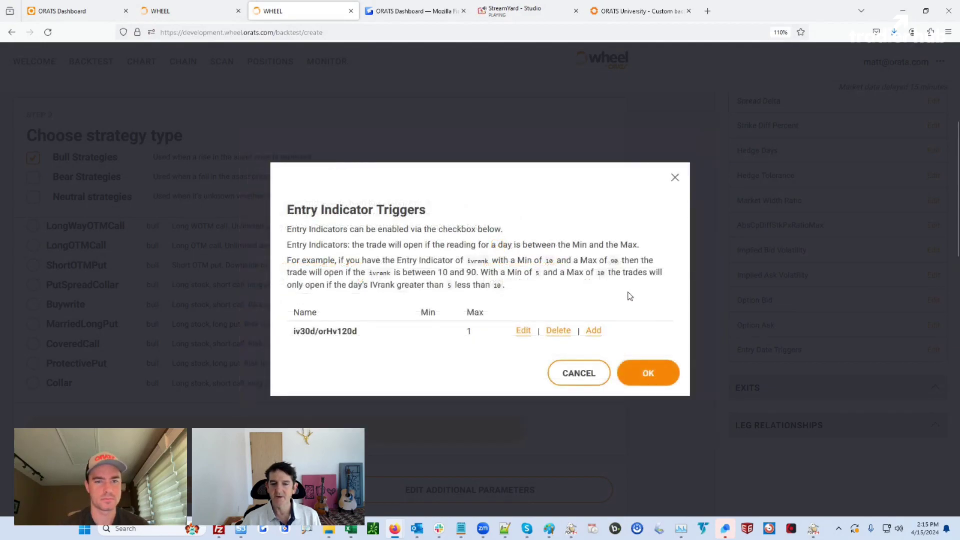
# - Confirm the iv30d/orHv120d trigger and scroll down the SPY ShortPutSpread backtest setup to submit it
pyautogui.click(644, 373)
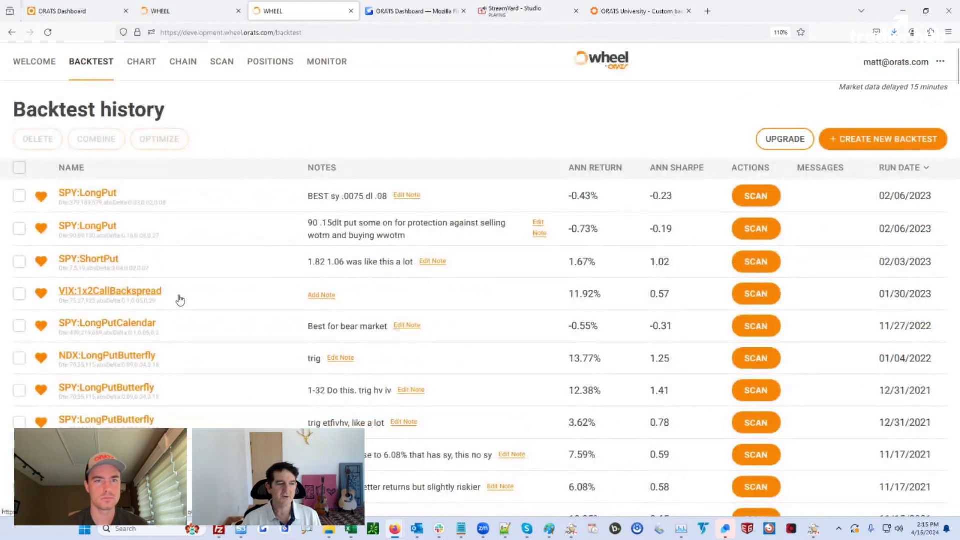
pyautogui.scroll(-10, 176, 334)
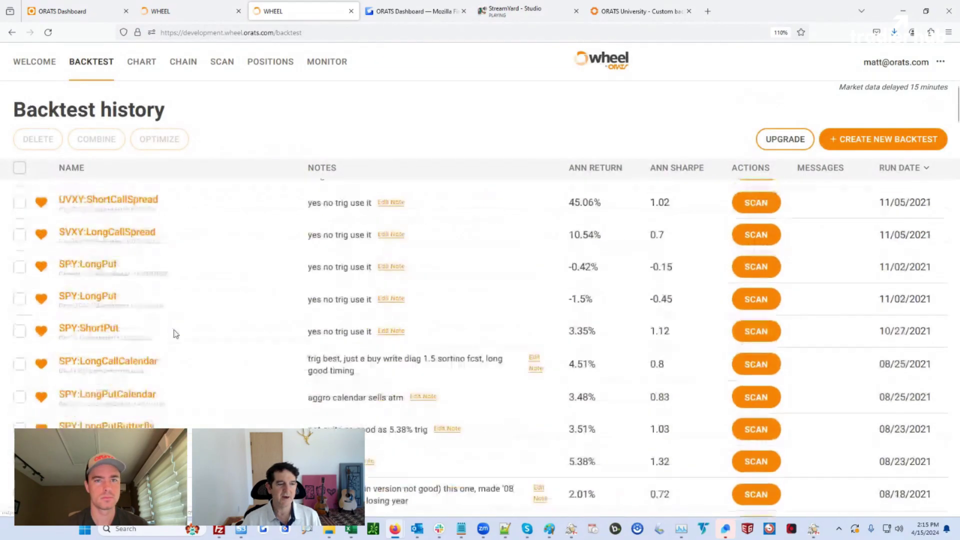
pyautogui.scroll(-15, 176, 334)
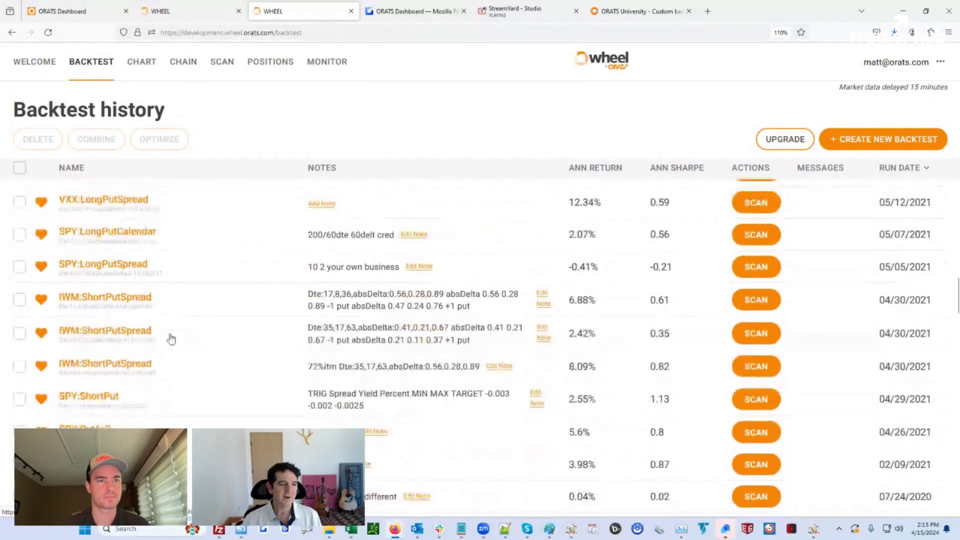
pyautogui.scroll(-10, 171, 338)
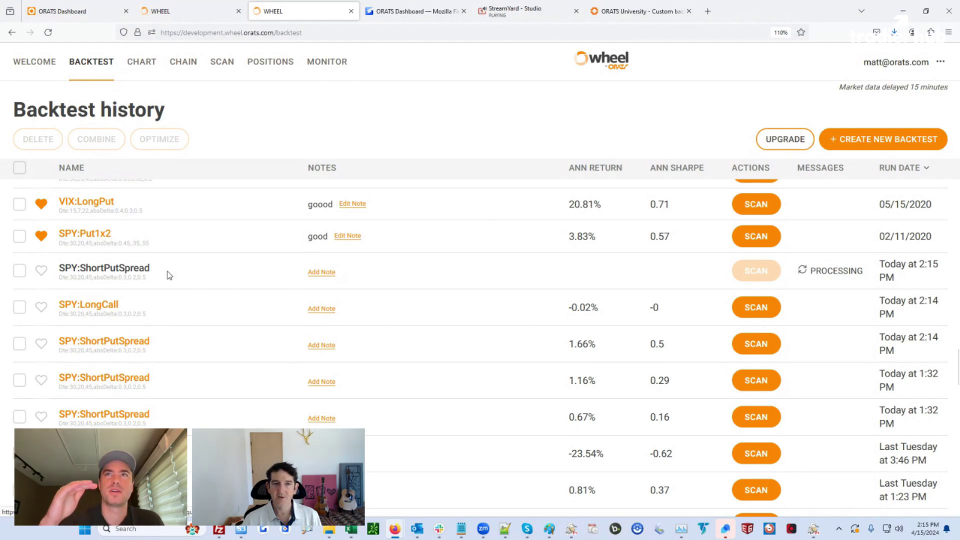
# - Switch to ORATS Dashboard and open the Indicators reference page
pyautogui.click(182, 11)
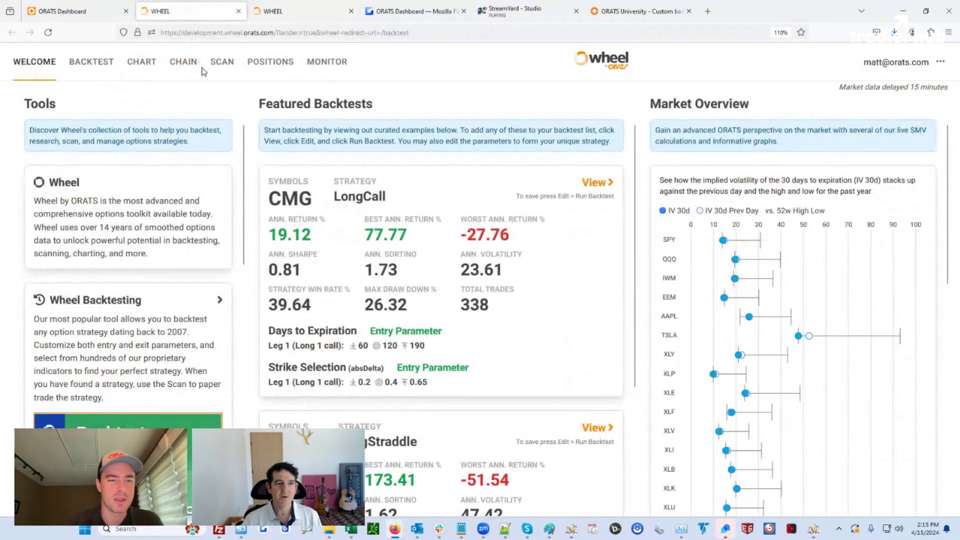
pyautogui.click(75, 11)
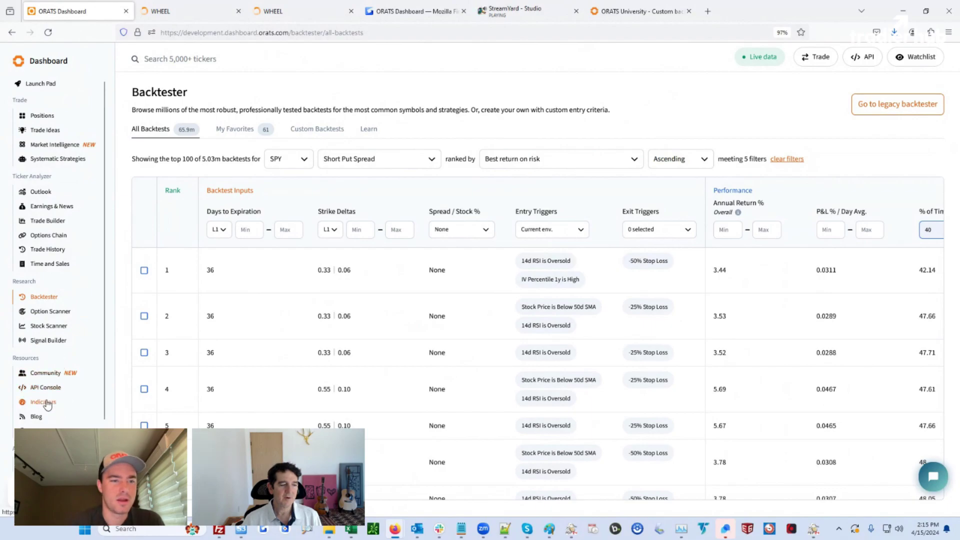
pyautogui.scroll(-2, 45, 400)
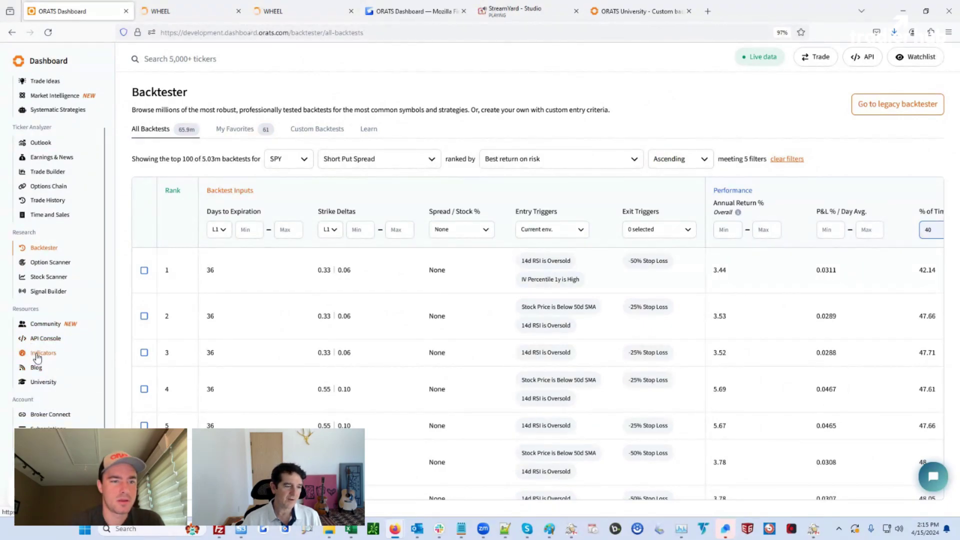
pyautogui.click(41, 353)
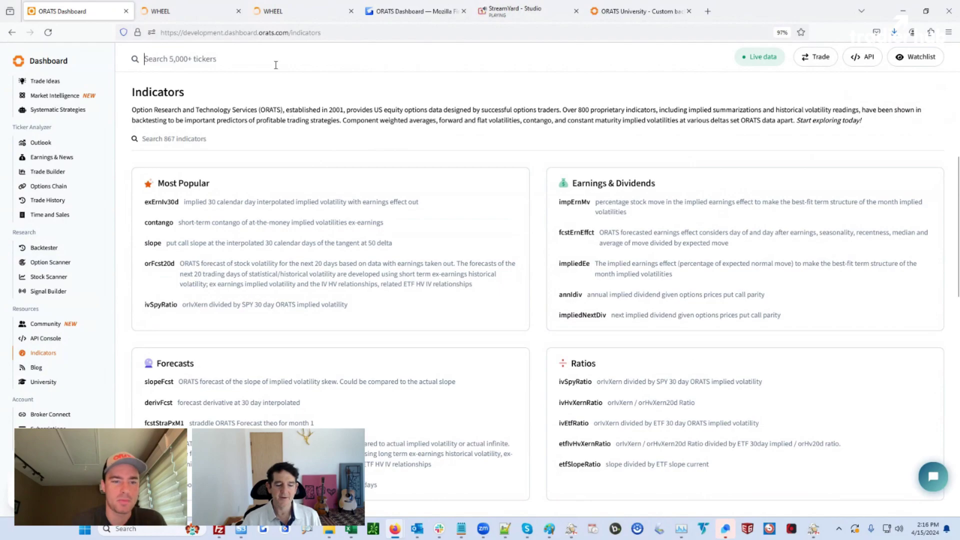
# - Search the indicators list for 'orh'
pyautogui.write('orhv')
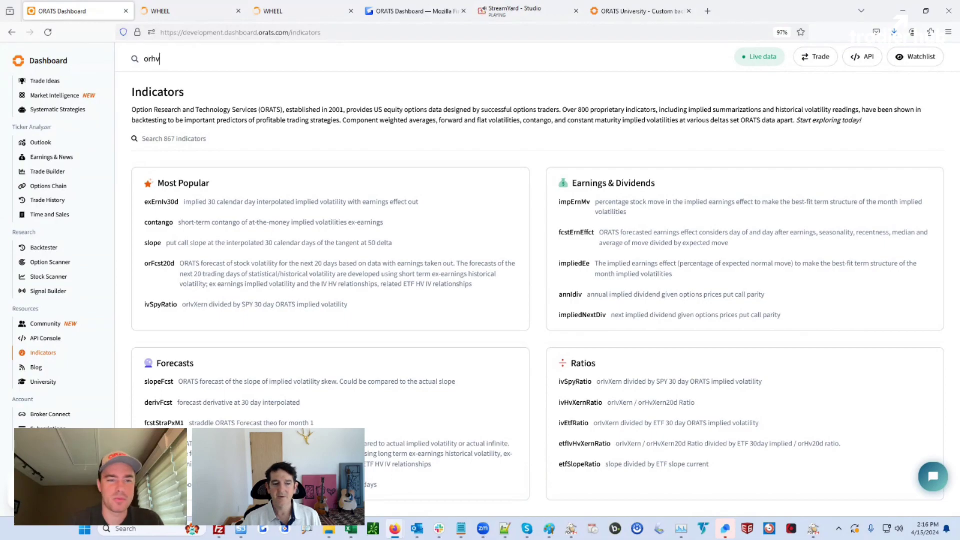
pyautogui.press('BackSpace')
pyautogui.press('BackSpace')
pyautogui.press('BackSpace')
pyautogui.press('BackSpace')
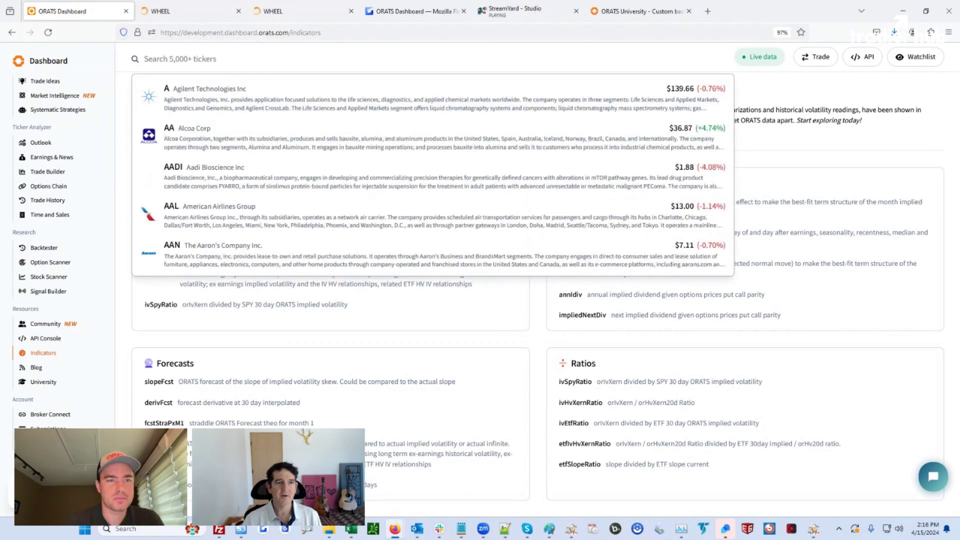
pyautogui.click(795, 85)
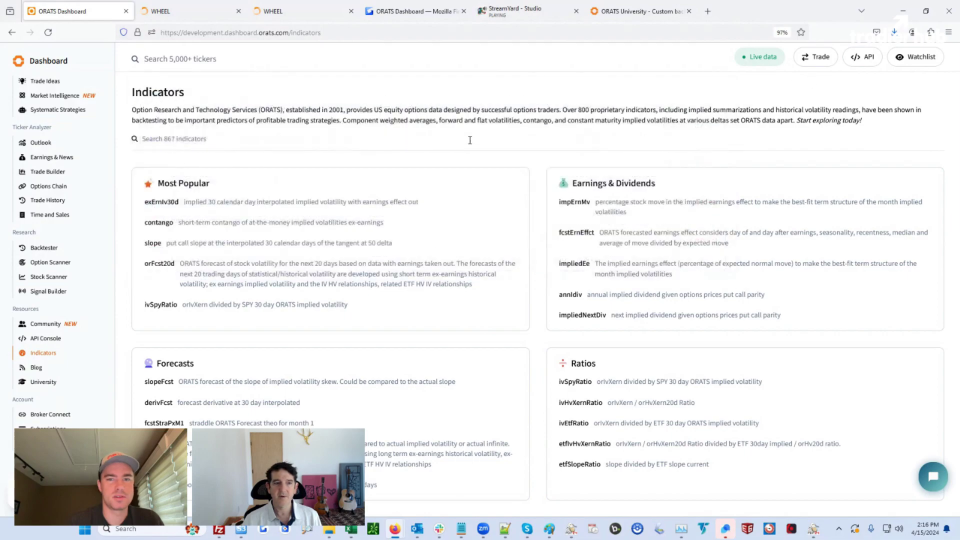
pyautogui.click(190, 139)
pyautogui.write('o')
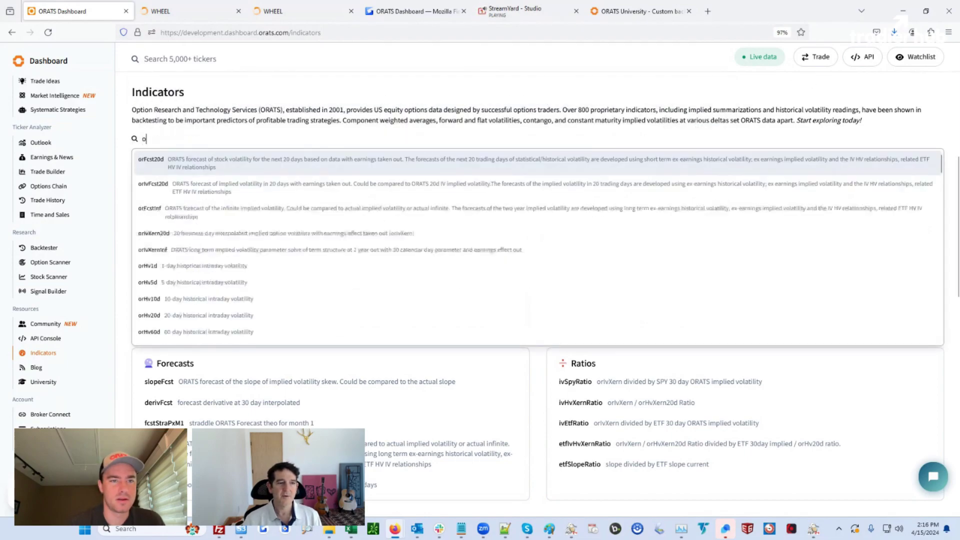
pyautogui.write('rh')
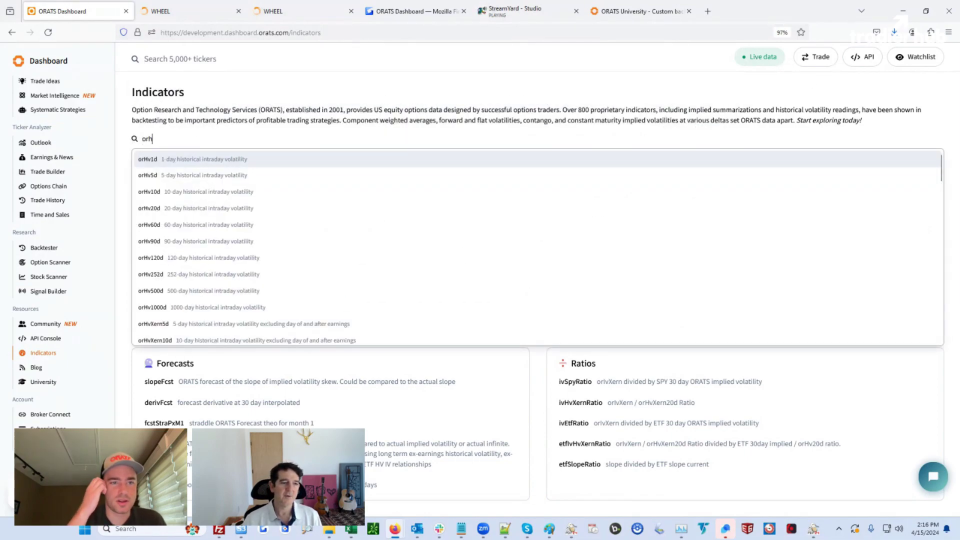
# - Read through the orHv120d indicator page with its AAPL chart and top 50 tickers, then return to Wheel
pyautogui.click(174, 262)
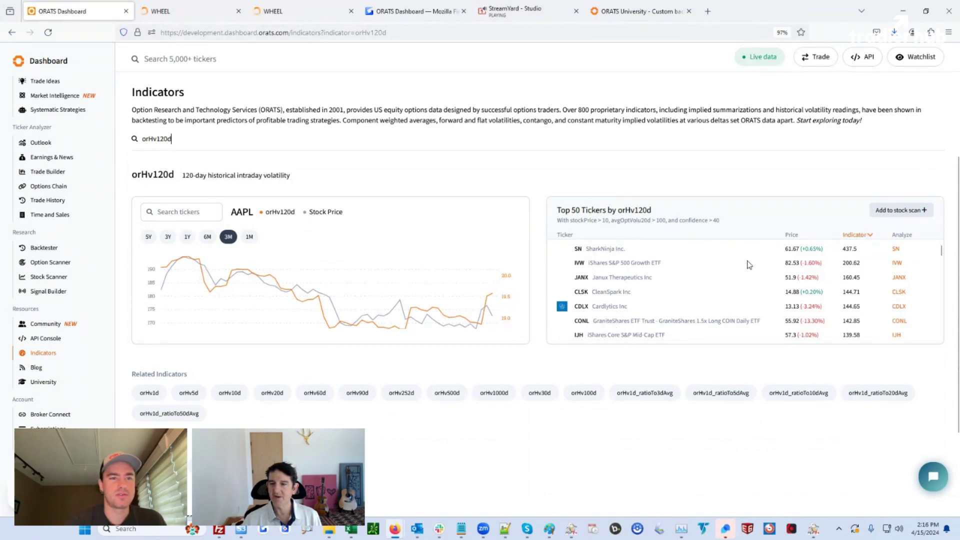
pyautogui.scroll(-2, 501, 362)
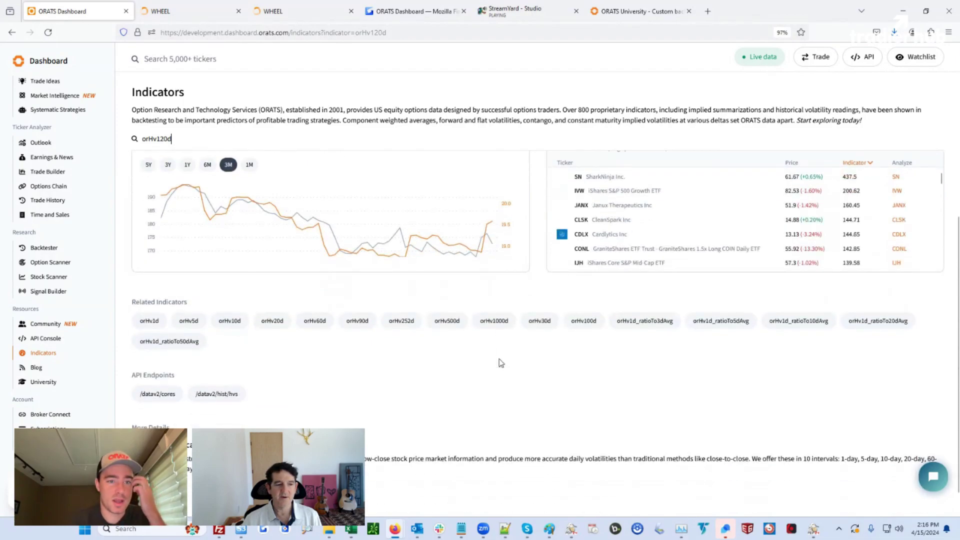
pyautogui.scroll(-1, 500, 362)
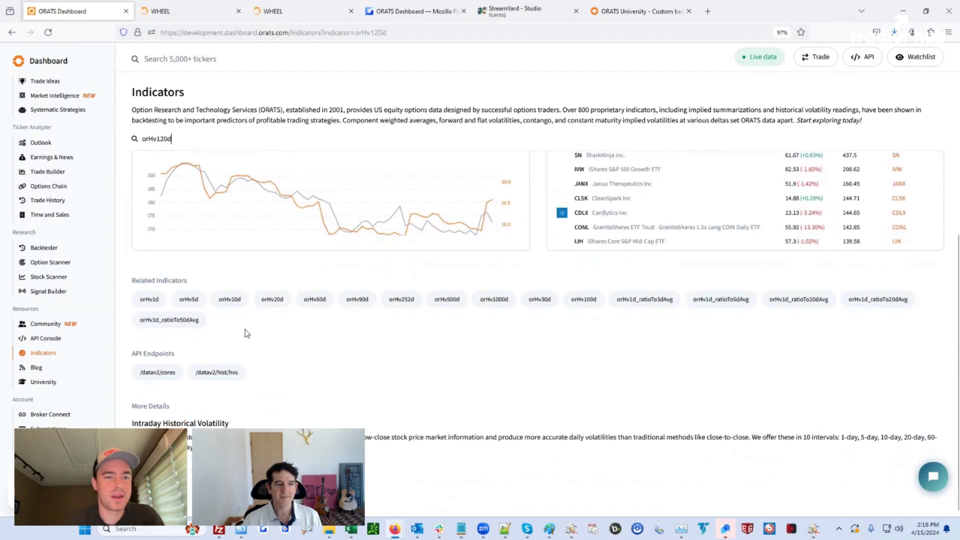
pyautogui.scroll(3, 263, 306)
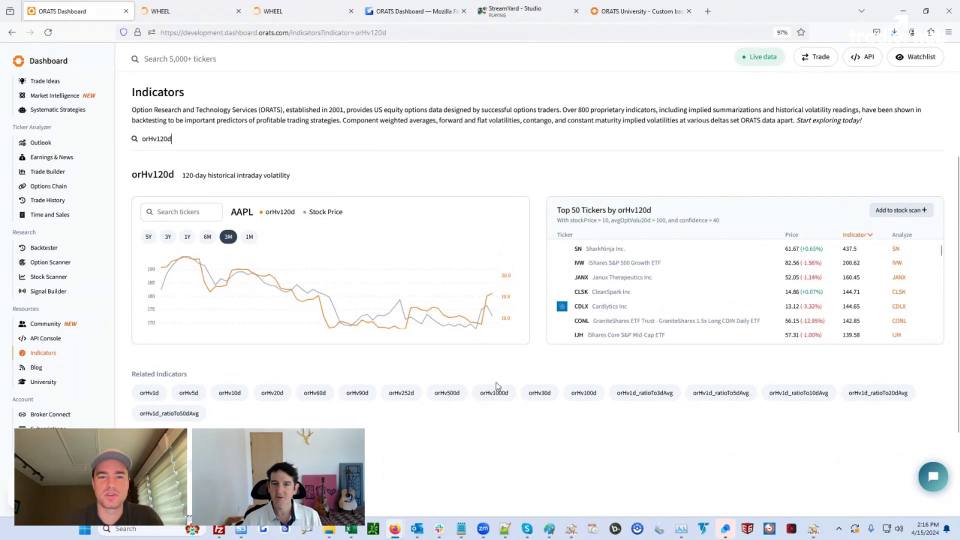
pyautogui.scroll(-2, 497, 387)
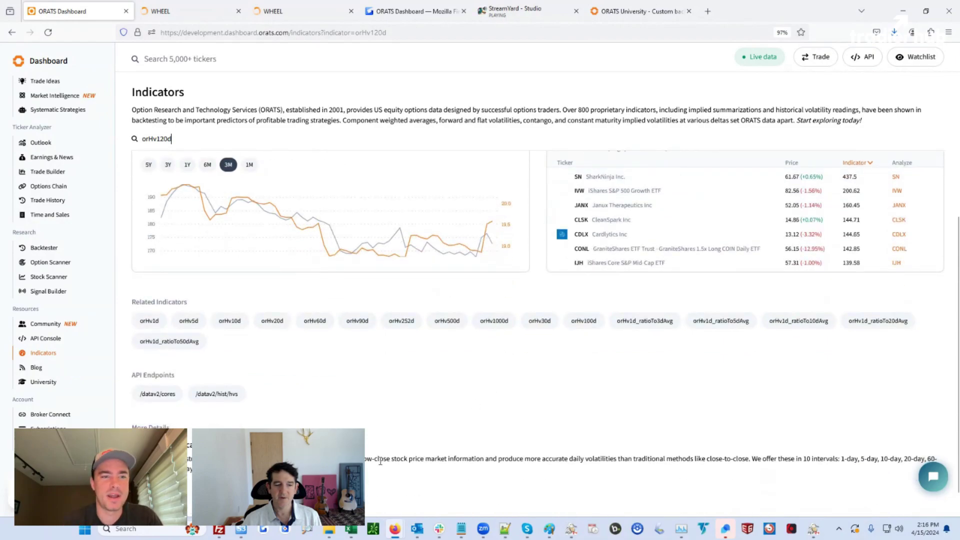
pyautogui.scroll(2, 392, 365)
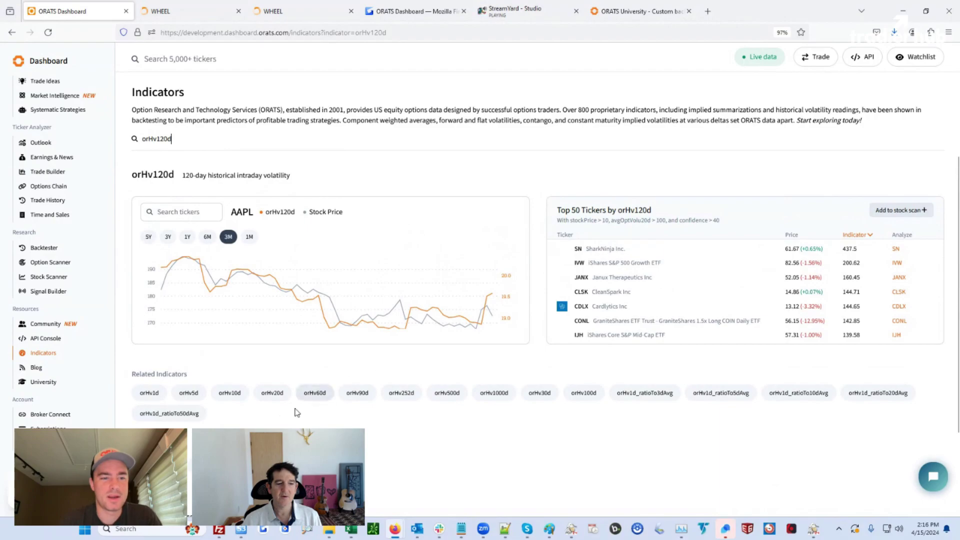
pyautogui.scroll(-3, 300, 350)
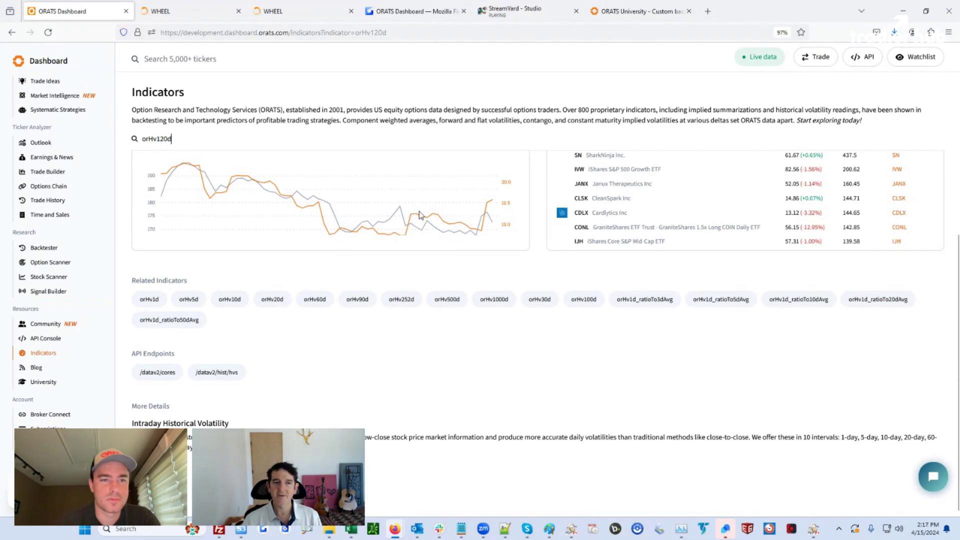
pyautogui.scroll(2, 380, 233)
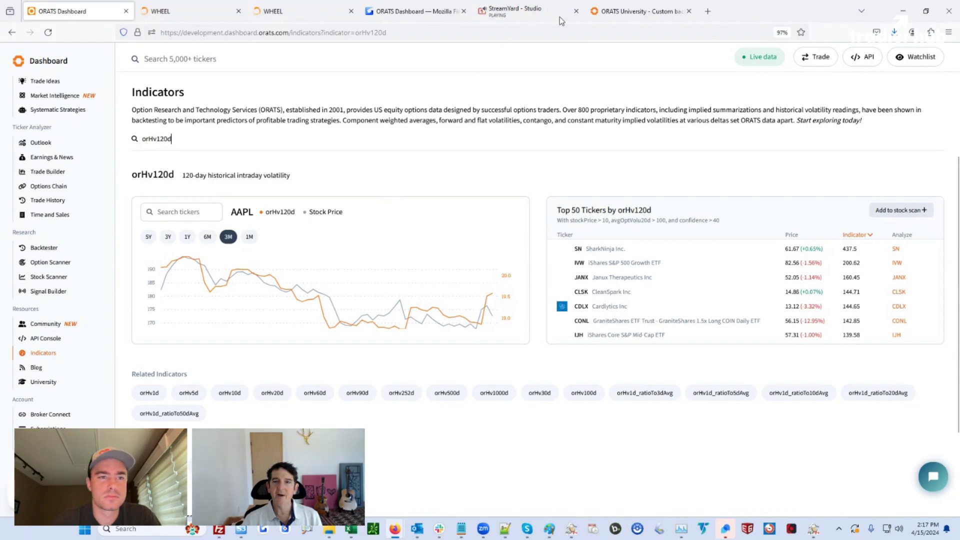
pyautogui.click(215, 12)
# - Close the duplicate Wheel tab and review today's SPY:ShortPutSpread inputs and 1.66% annual return
pyautogui.middleClick(252, 14)
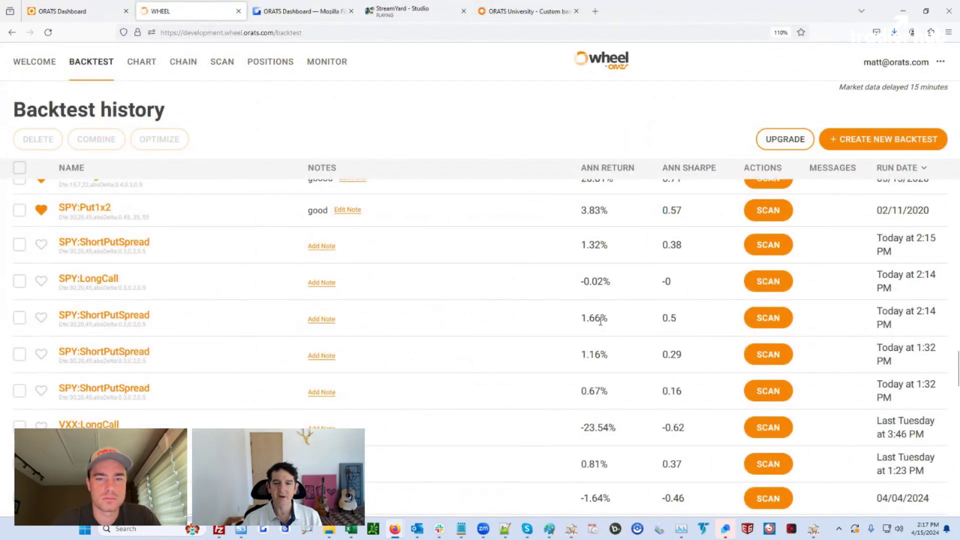
pyautogui.click(123, 319)
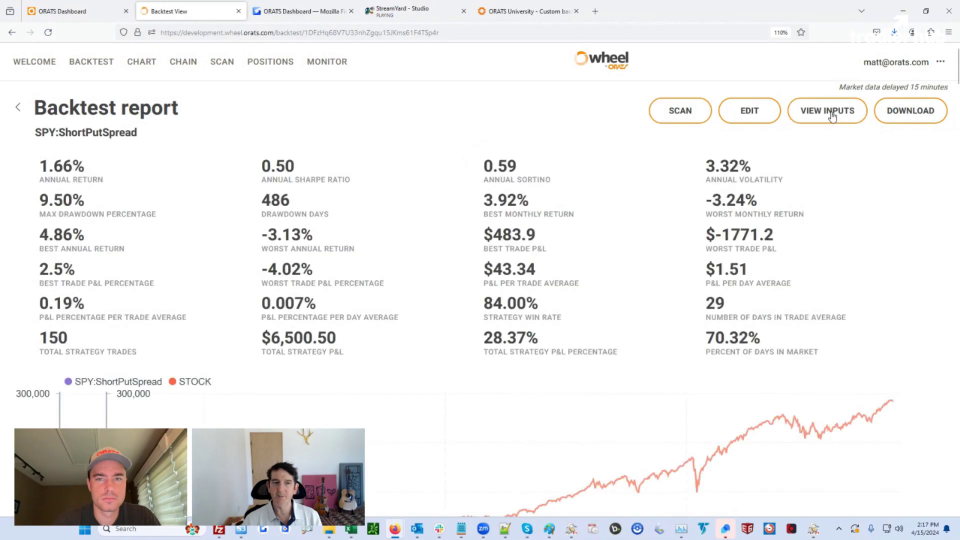
pyautogui.click(831, 112)
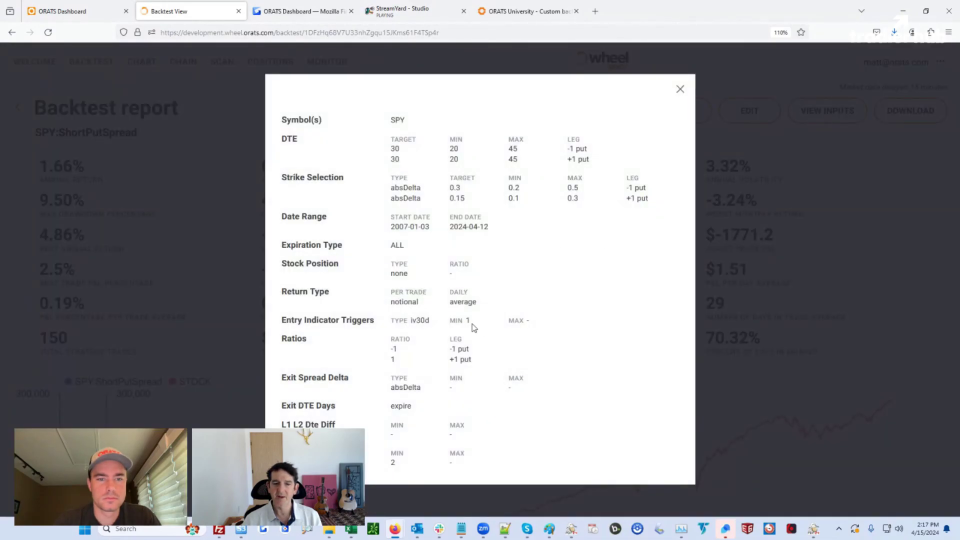
pyautogui.click(679, 90)
pyautogui.moveTo(82, 171); pyautogui.dragTo(27, 167)
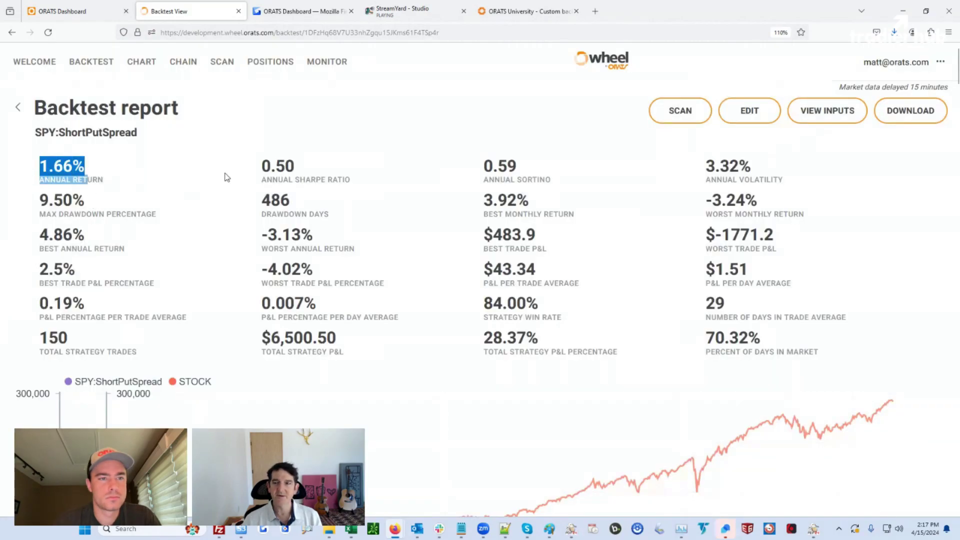
# - Return to the backtest history list and scroll through it
pyautogui.click(19, 109)
pyautogui.scroll(-15, 251, 353)
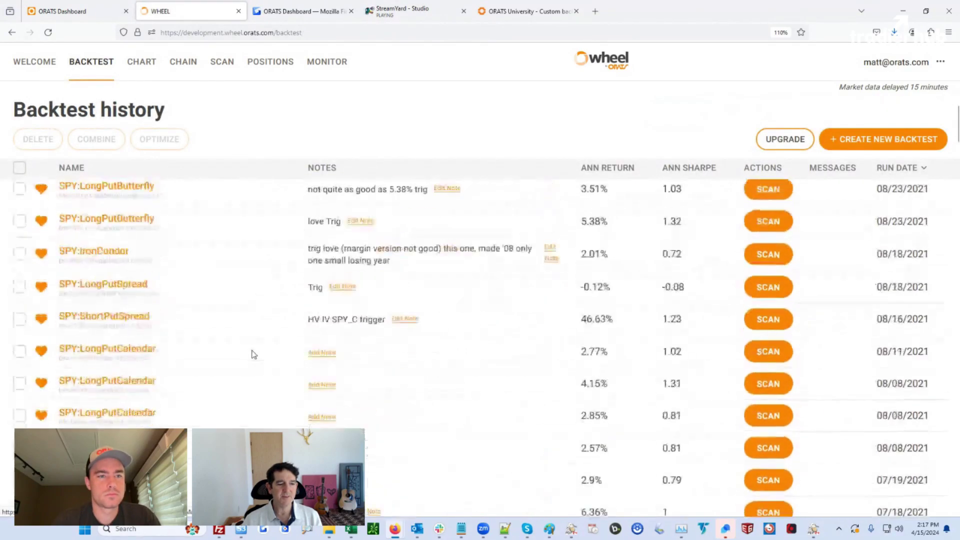
pyautogui.scroll(-20, 252, 354)
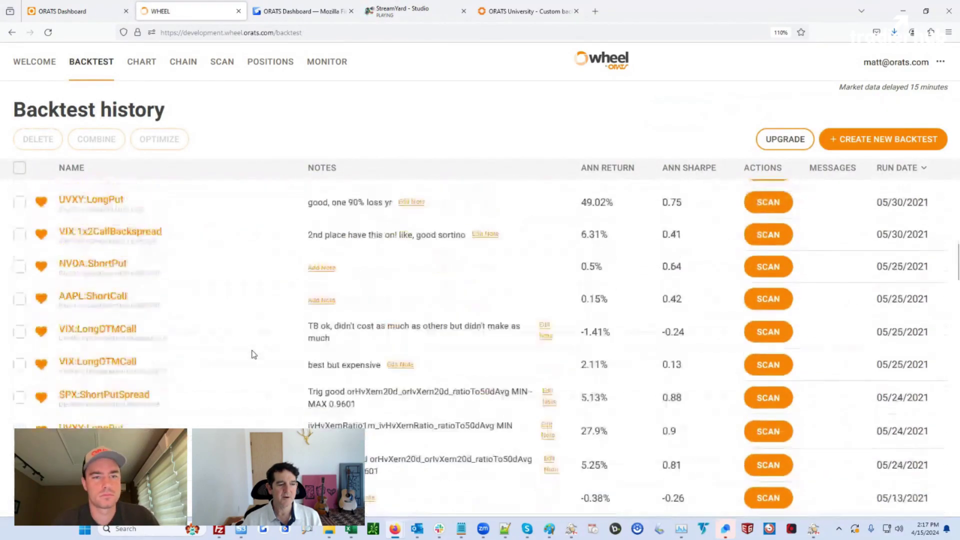
pyautogui.scroll(-10, 253, 354)
pyautogui.scroll(3, 252, 354)
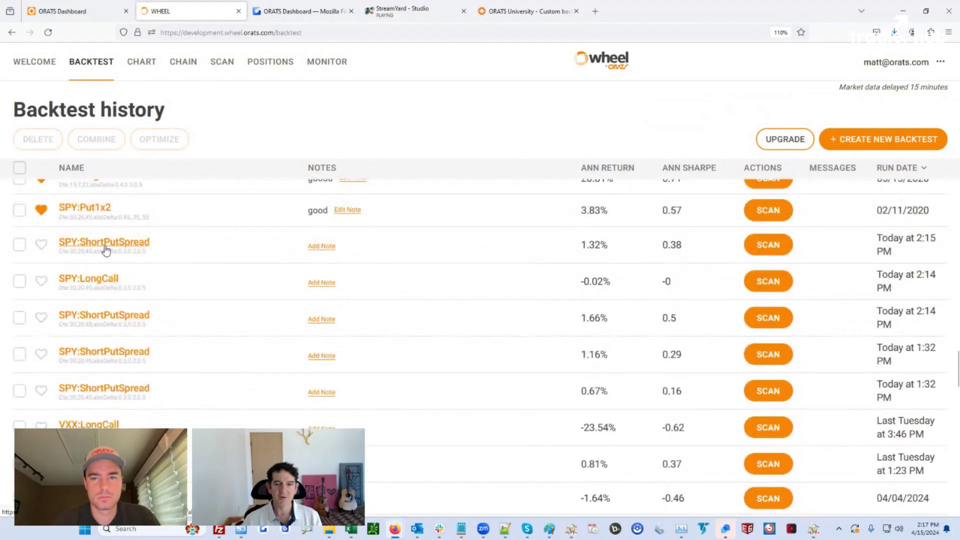
# - Open the 1.32%-return SPY:ShortPutSpread report and check its inputs, including the iv30d ratio's max of 1
pyautogui.click(106, 249)
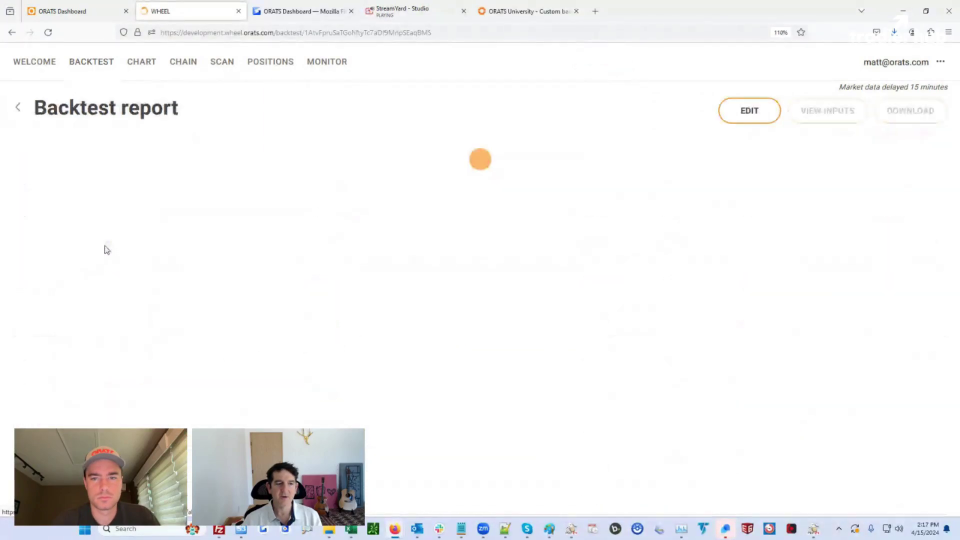
pyautogui.click(825, 115)
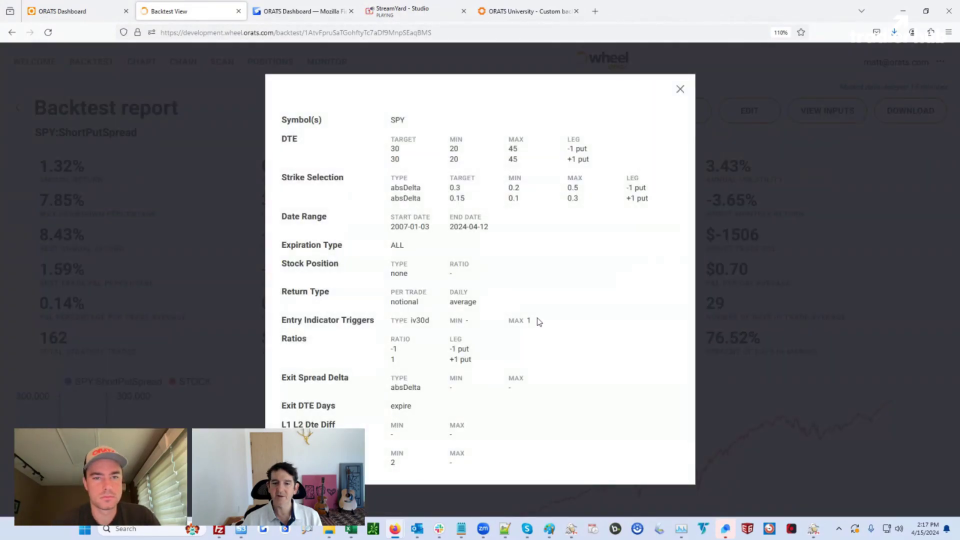
pyautogui.moveTo(539, 321); pyautogui.dragTo(509, 322)
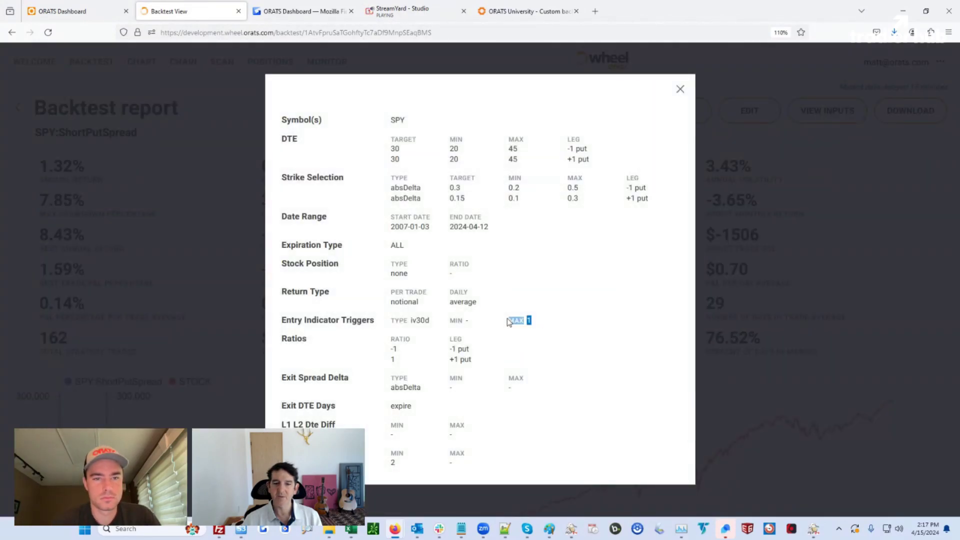
pyautogui.click(681, 91)
# - Scroll through the equity chart, Monthly Returns and Trades tables of this report
pyautogui.scroll(-5, 534, 292)
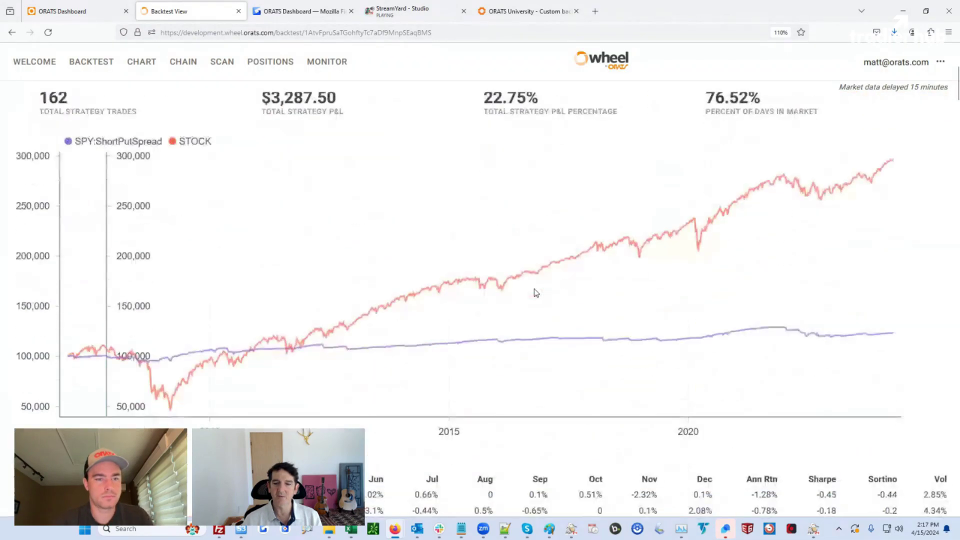
pyautogui.scroll(-3, 527, 317)
pyautogui.scroll(-3, 529, 319)
pyautogui.scroll(-2, 527, 316)
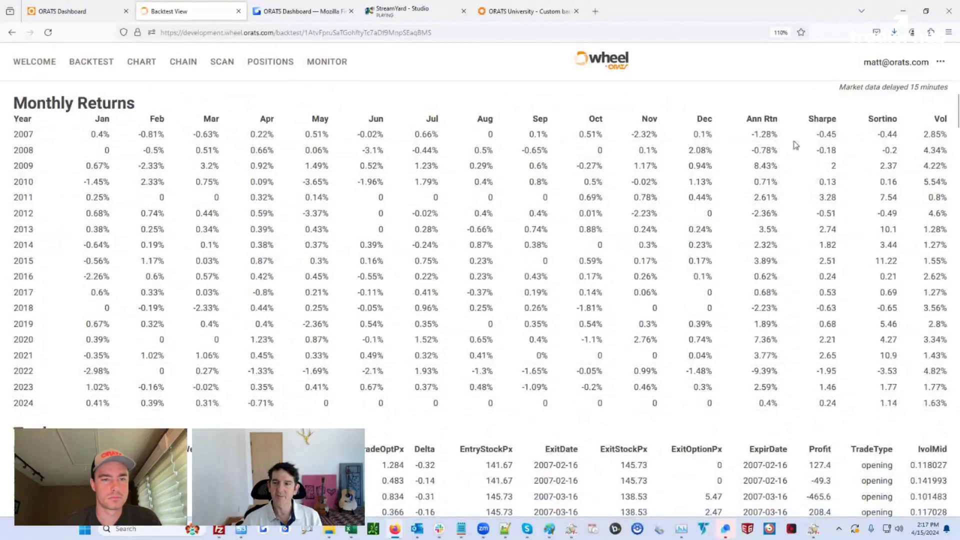
pyautogui.scroll(-3, 709, 368)
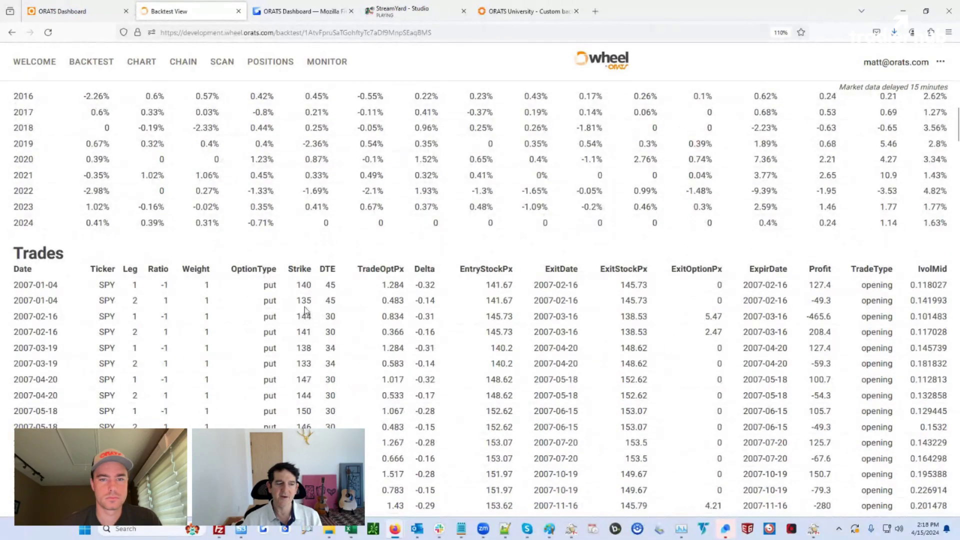
pyautogui.scroll(-4, 376, 344)
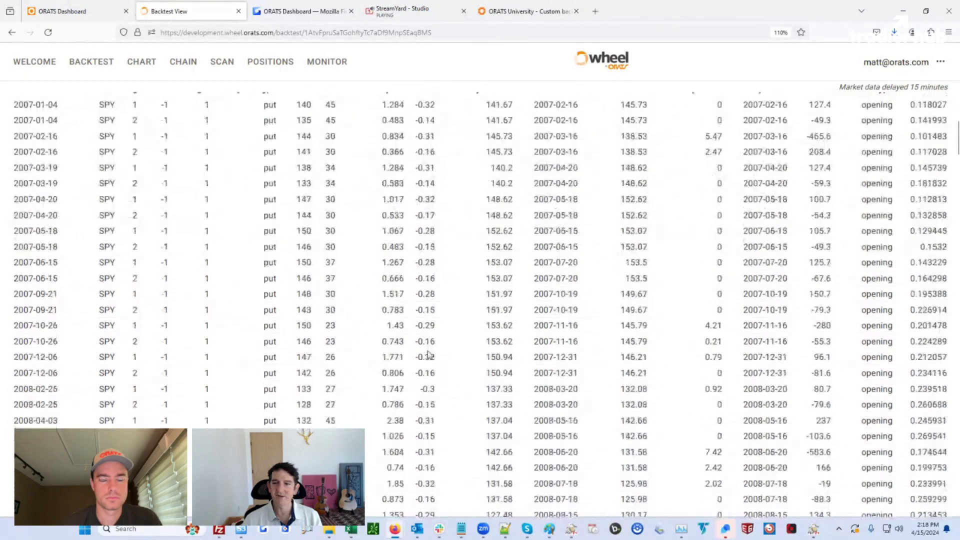
pyautogui.scroll(15, 433, 354)
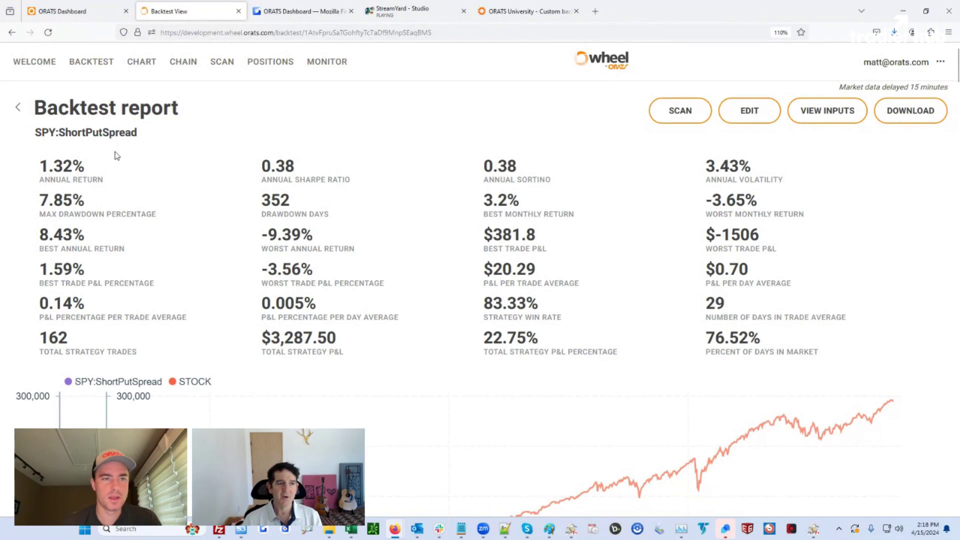
# - Create a new SPY ShortPutSpread backtest and open its Entry Indicator Triggers, showing contango Min 5, Max 10
pyautogui.click(20, 112)
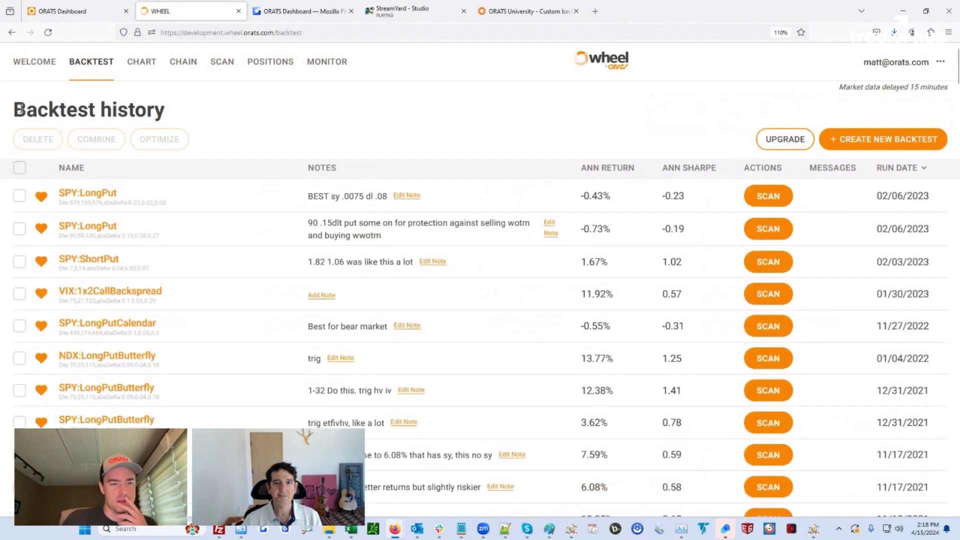
pyautogui.click(883, 145)
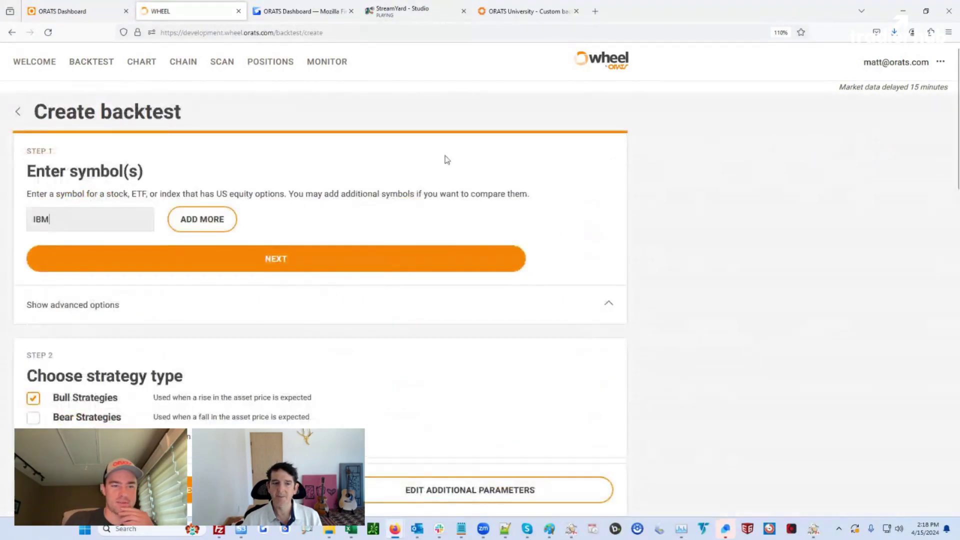
pyautogui.hotkey('ctrl', 'a')
pyautogui.write('SP')
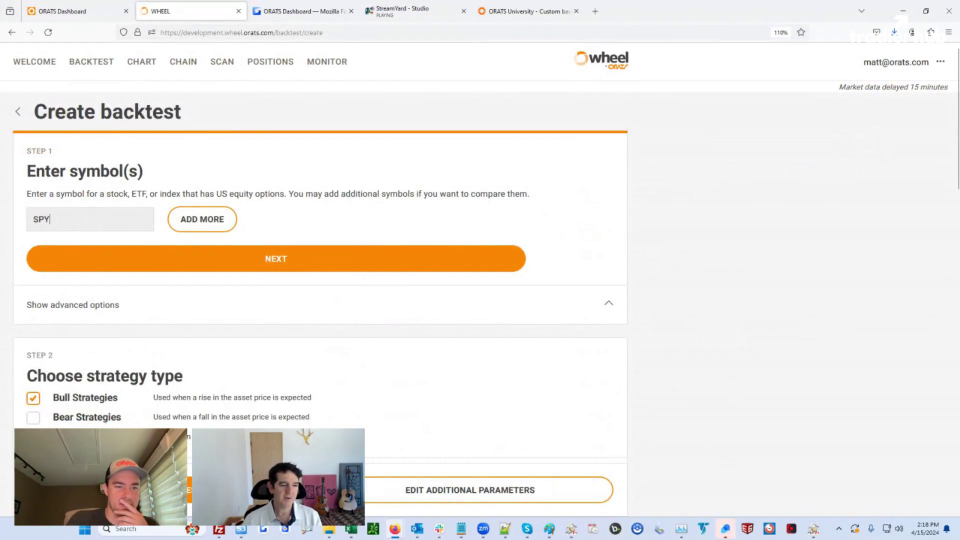
pyautogui.press('Return')
pyautogui.click(75, 358)
pyautogui.click(418, 497)
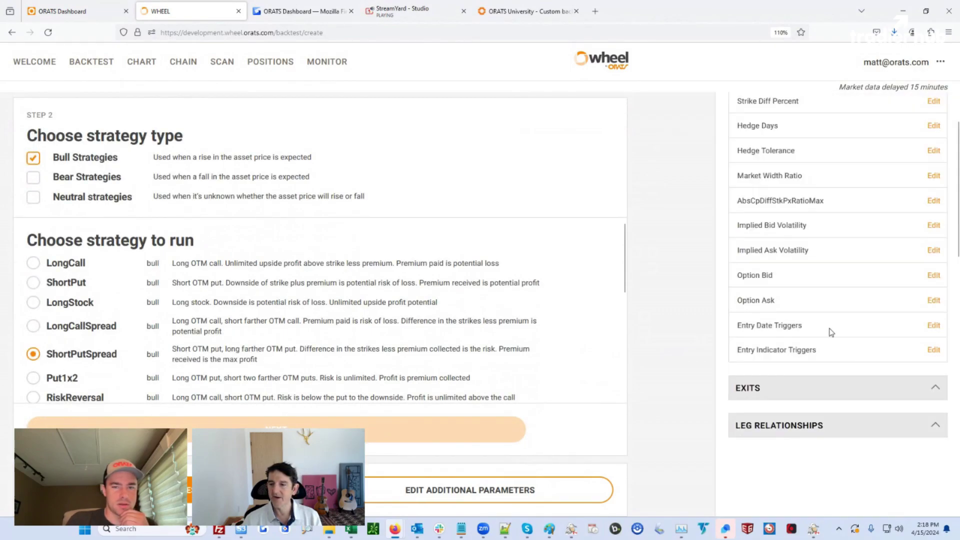
pyautogui.click(934, 350)
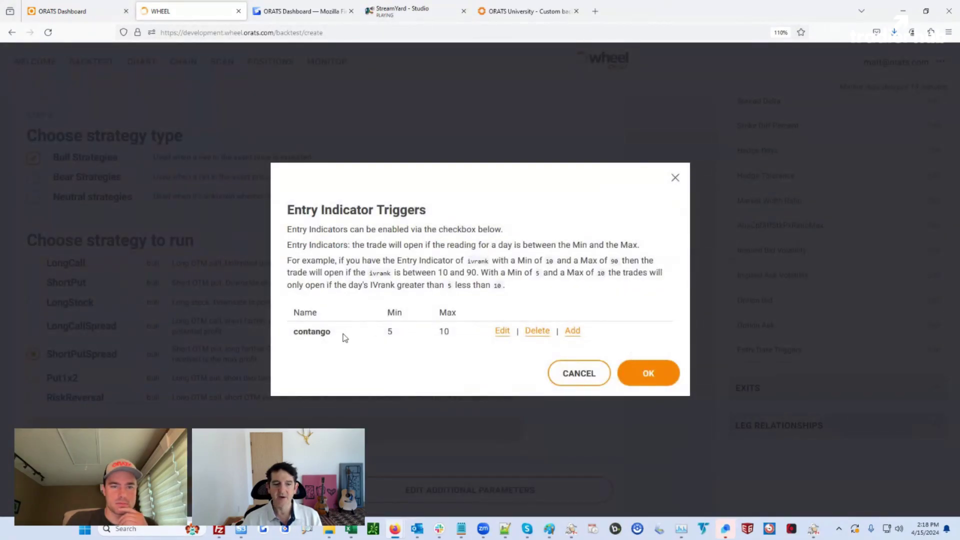
# - Replace the contango entry trigger with MACD (fast 5, slow 8, signal 3)
pyautogui.click(503, 331)
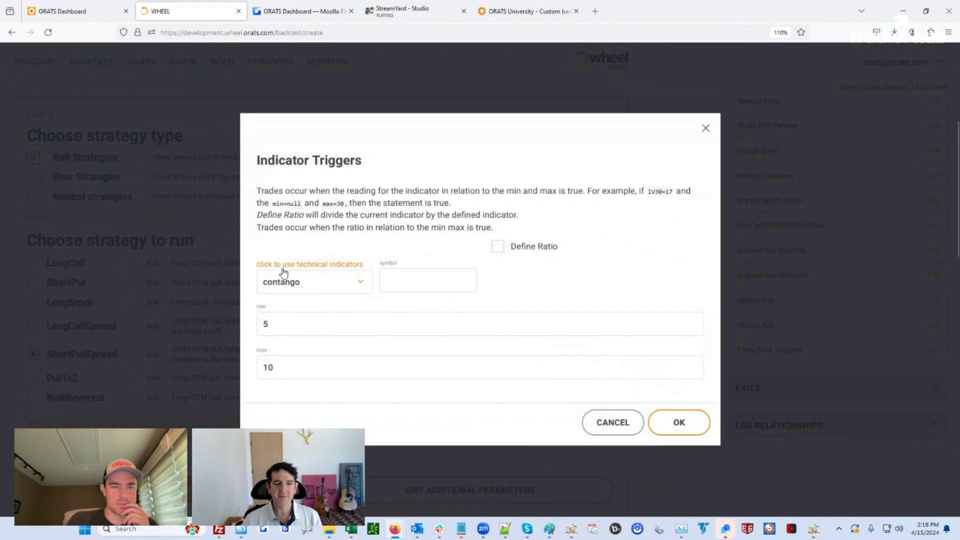
pyautogui.click(319, 264)
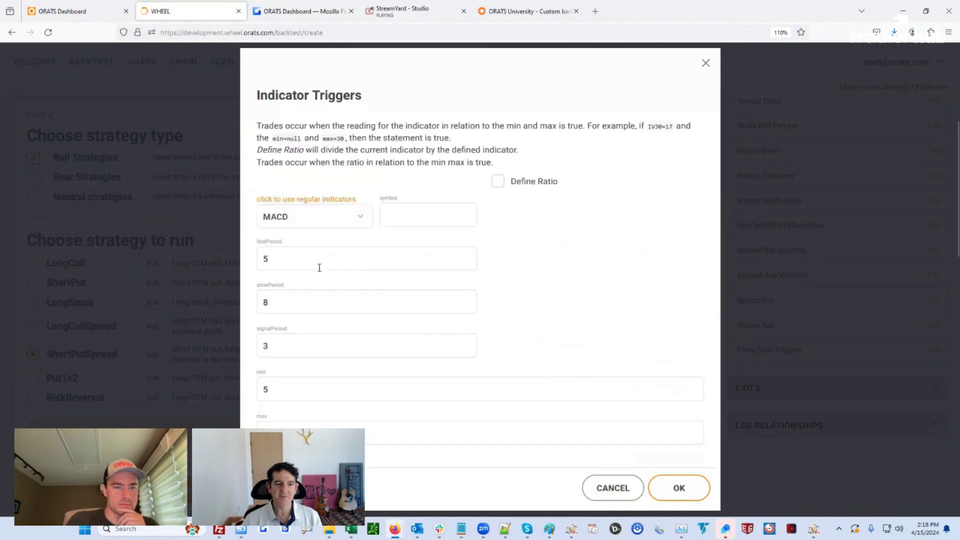
pyautogui.click(314, 201)
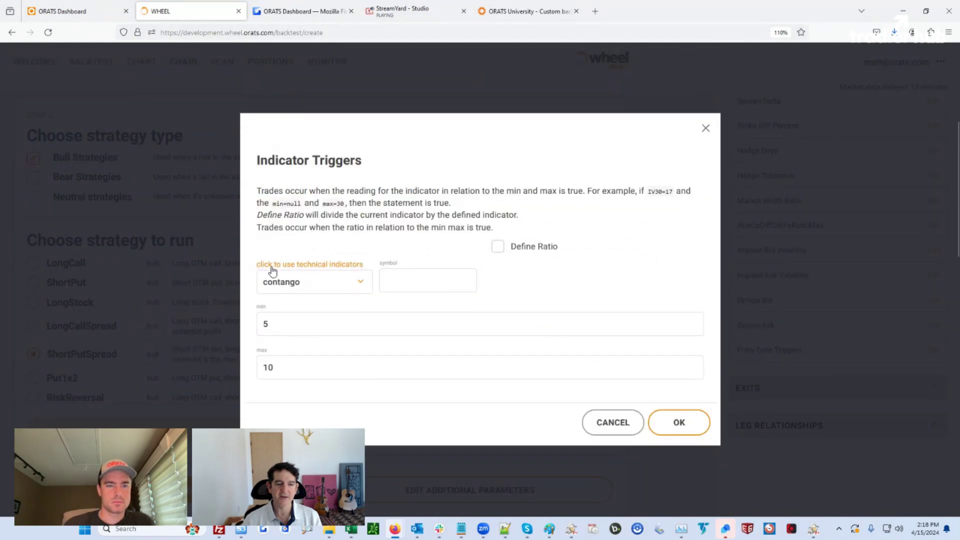
pyautogui.click(332, 284)
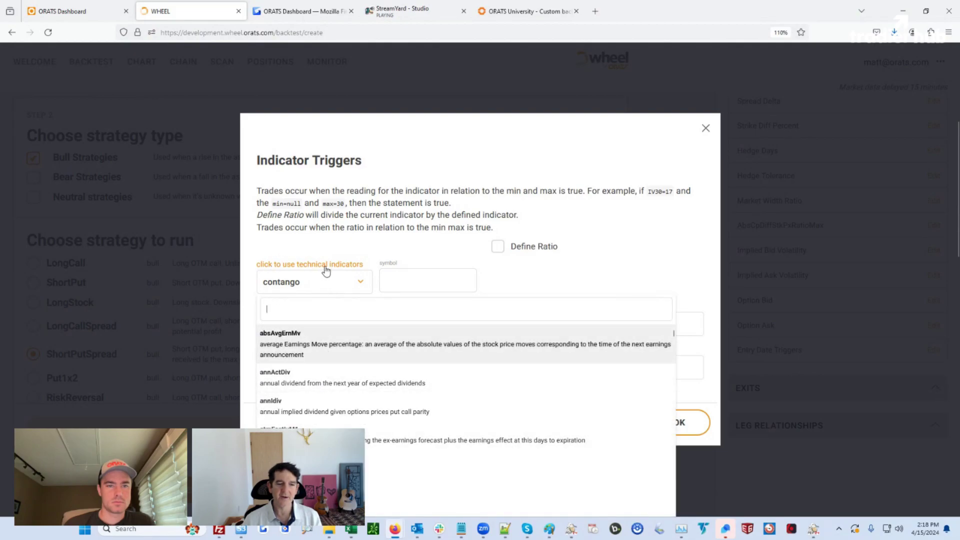
pyautogui.click(323, 266)
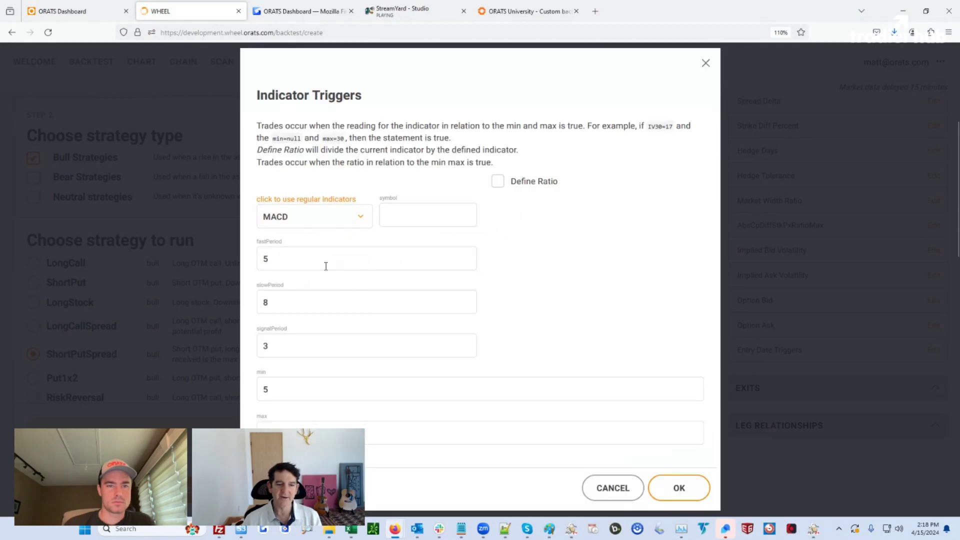
pyautogui.click(364, 222)
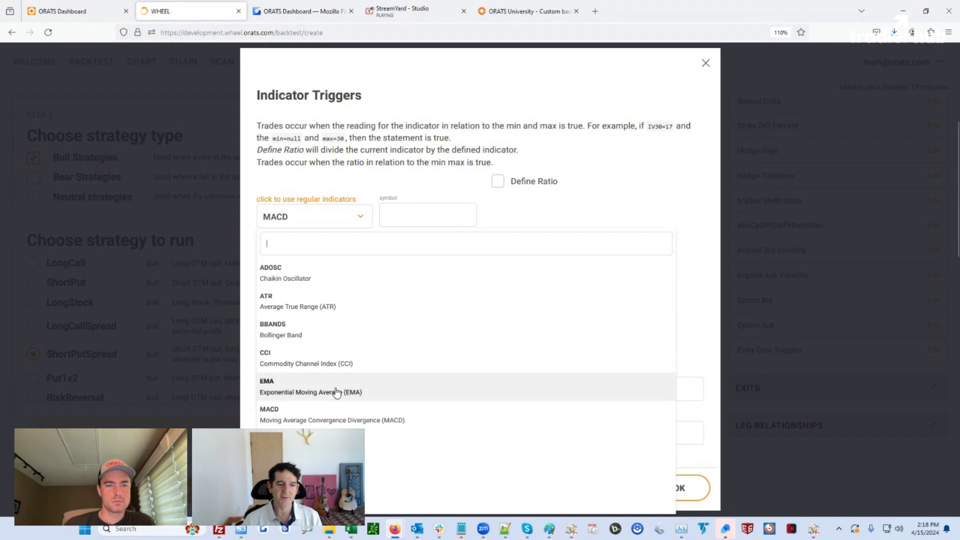
pyautogui.scroll(-4, 340, 422)
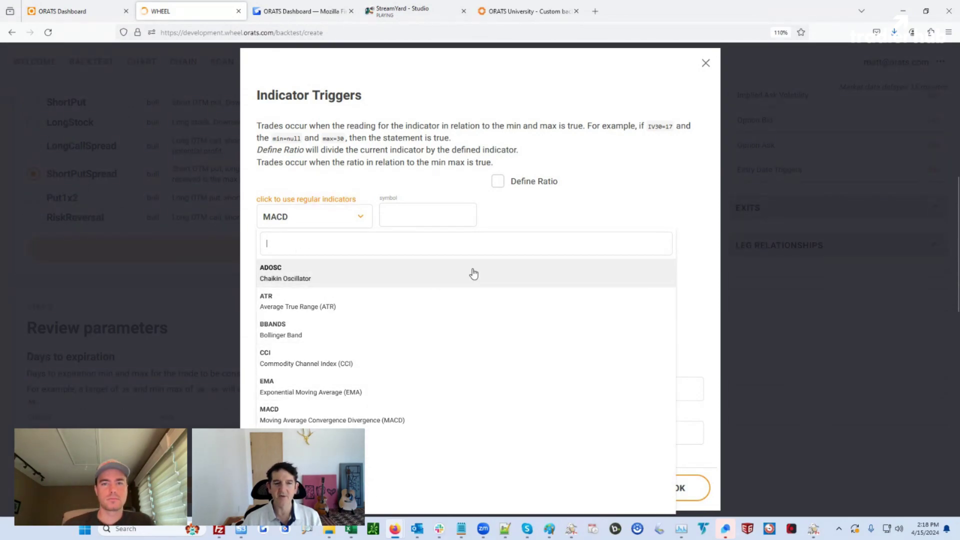
pyautogui.click(515, 219)
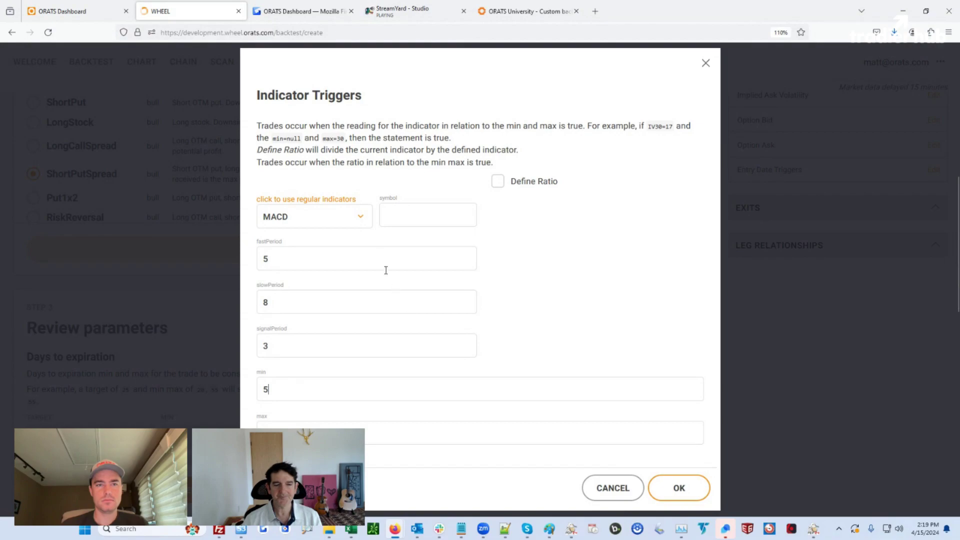
# - Try BBANDS, EMA and then ATR as the technical indicator trigger
pyautogui.click(361, 214)
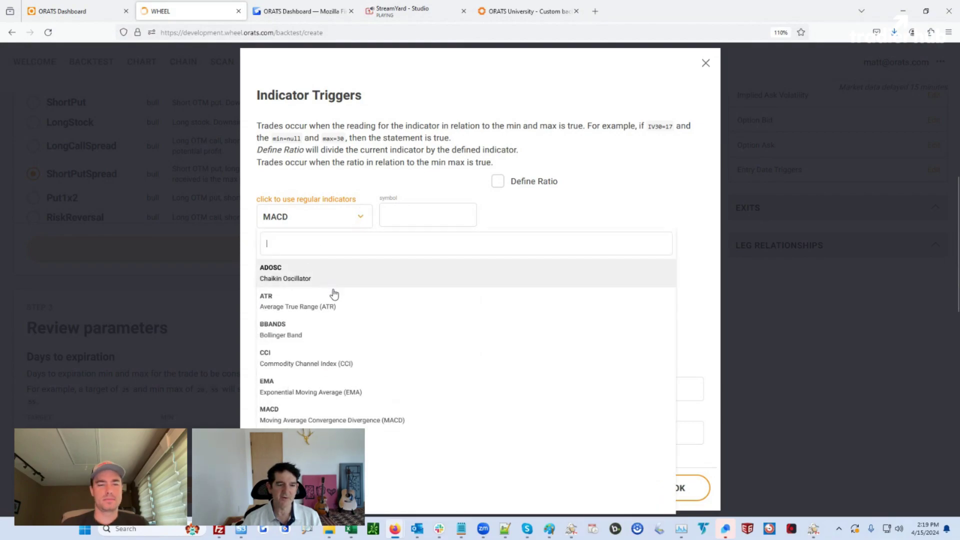
pyautogui.click(286, 343)
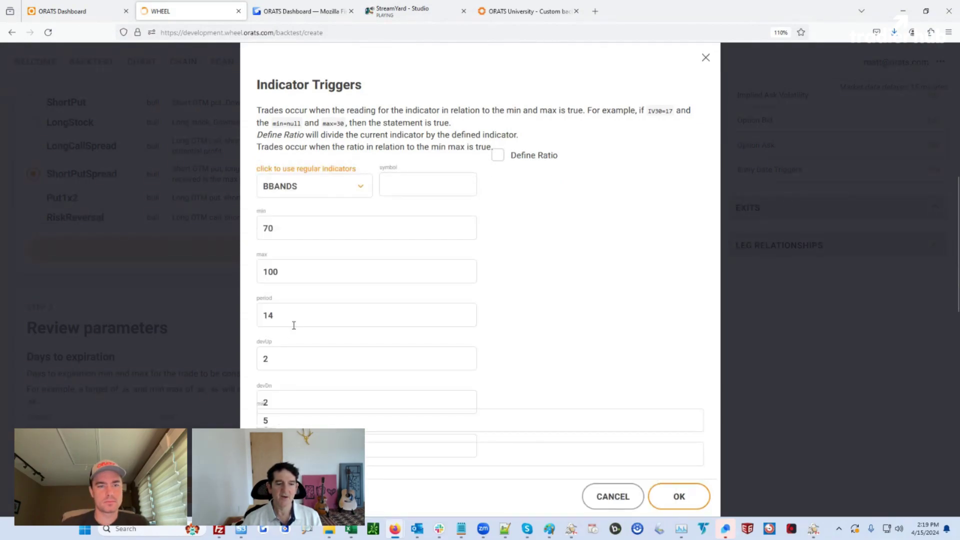
pyautogui.click(358, 194)
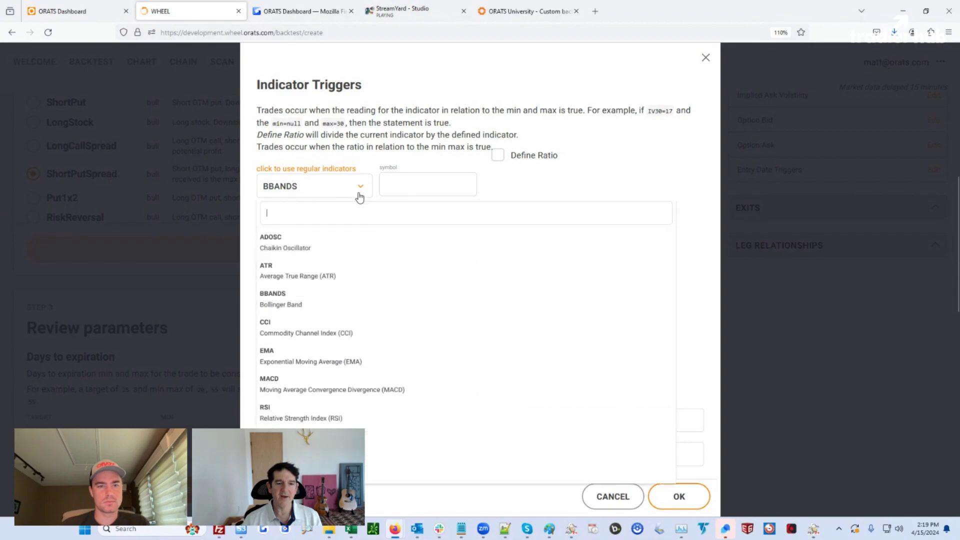
pyautogui.click(313, 363)
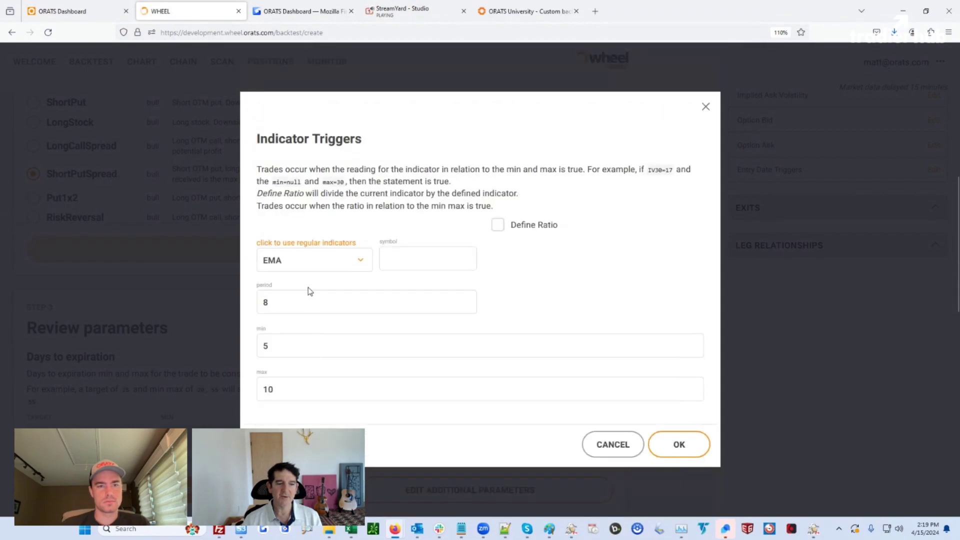
pyautogui.click(365, 263)
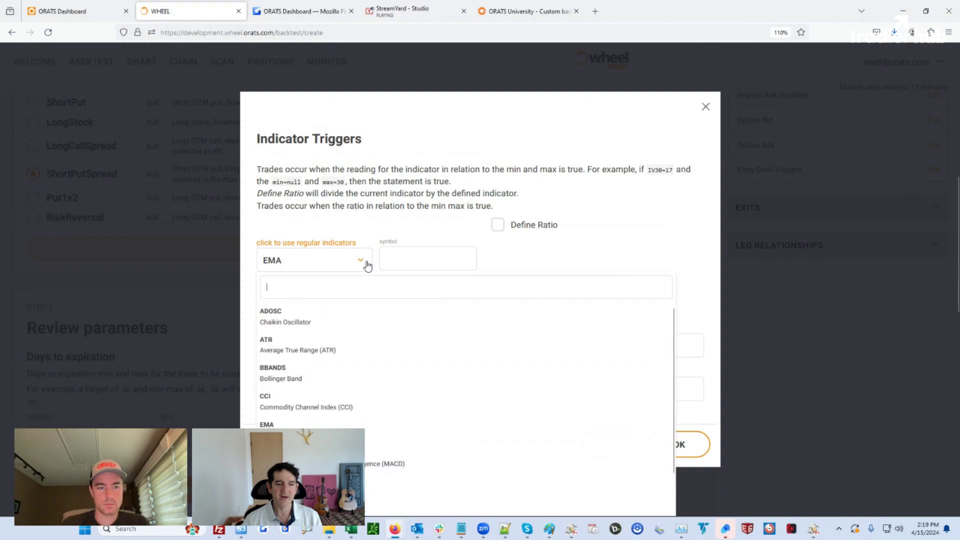
pyautogui.click(294, 347)
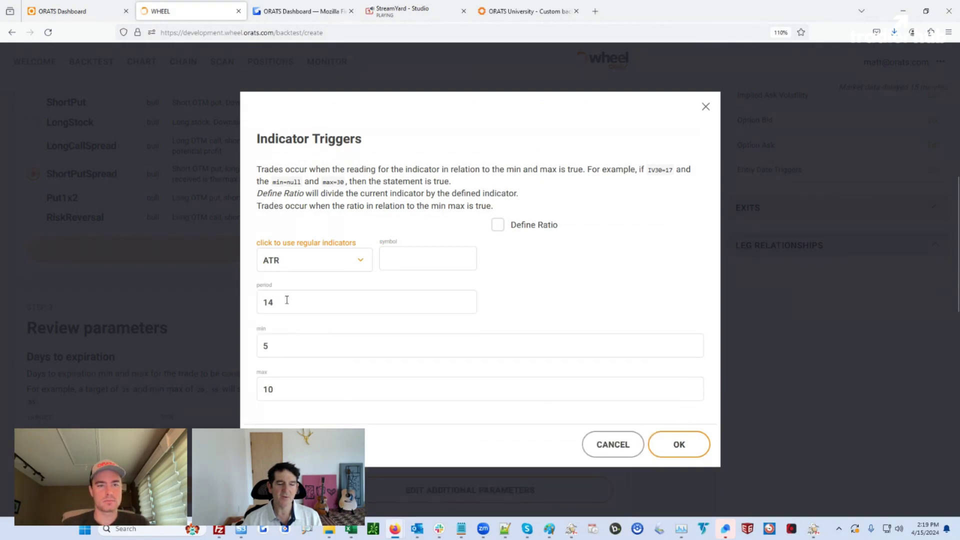
# - Settle on RSI with period 14 as the trigger and bring ORATS Dashboard forward
pyautogui.click(354, 267)
pyautogui.scroll(-1, 356, 352)
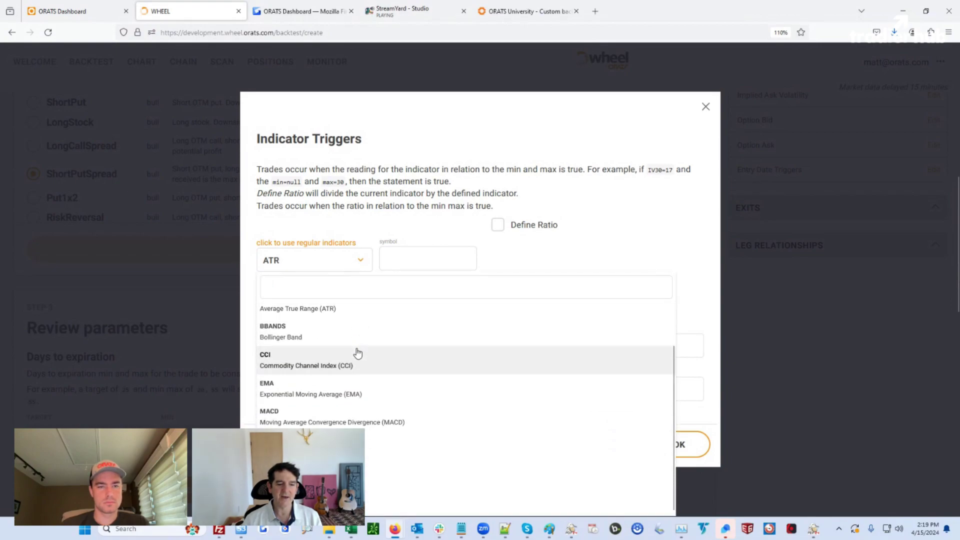
pyautogui.click(429, 442)
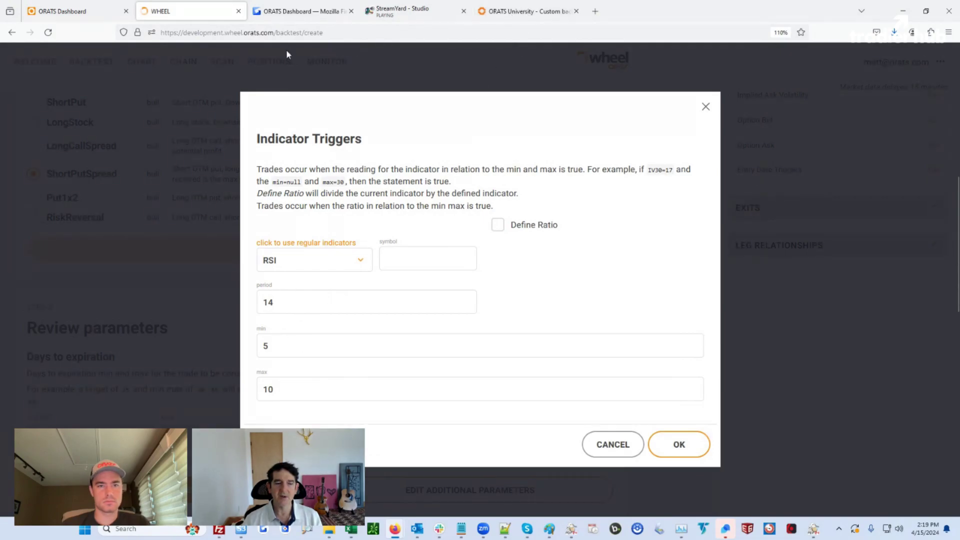
pyautogui.click(100, 11)
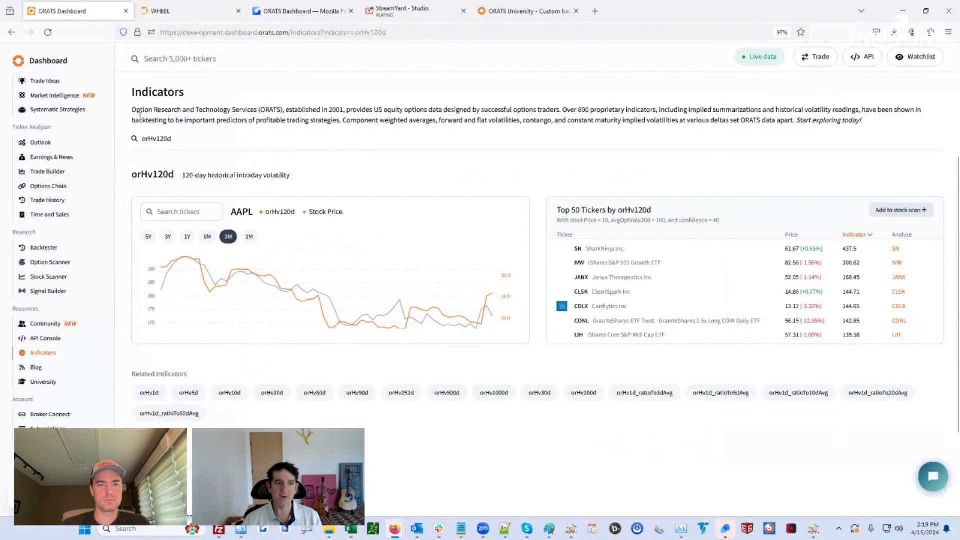
# - Check the Dashboard Backtester's Entry Triggers choices, then return to the Wheel RSI trigger
pyautogui.click(44, 247)
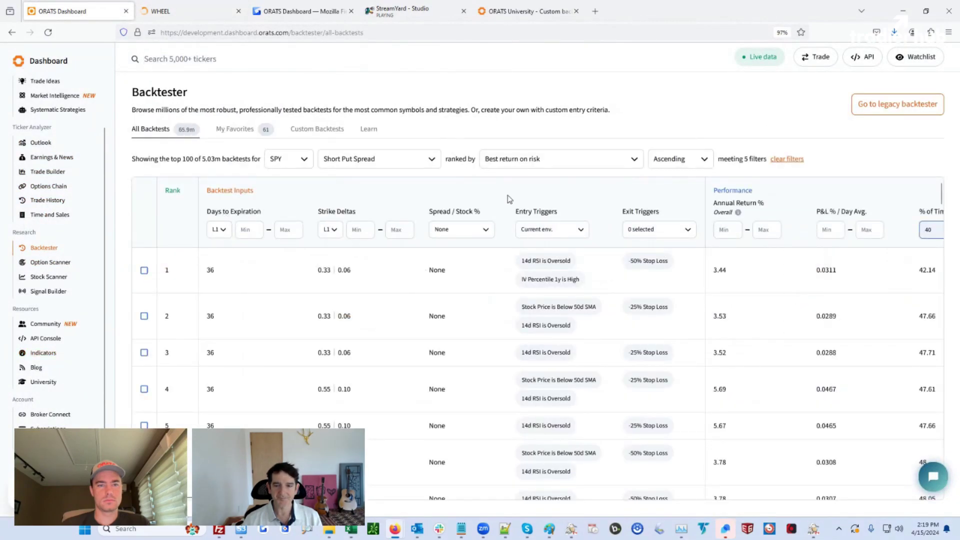
pyautogui.click(577, 235)
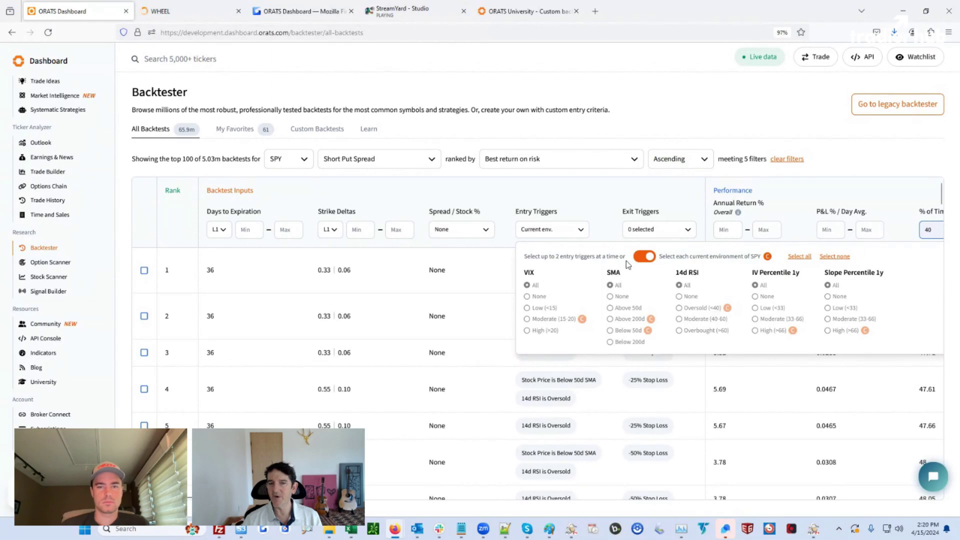
pyautogui.click(193, 11)
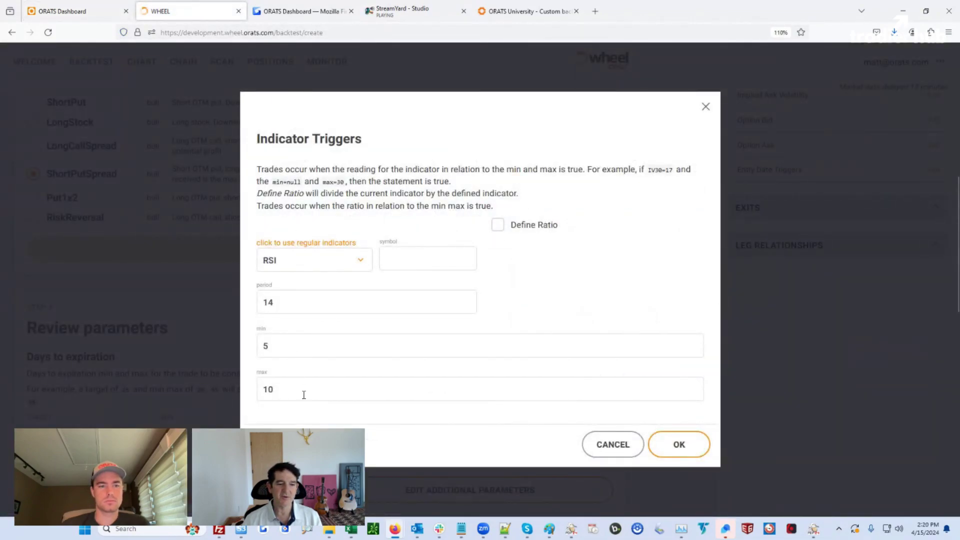
# - Set the RSI (period 14) trigger's max to 40 and clear its min
pyautogui.doubleClick(300, 385)
pyautogui.write('40')
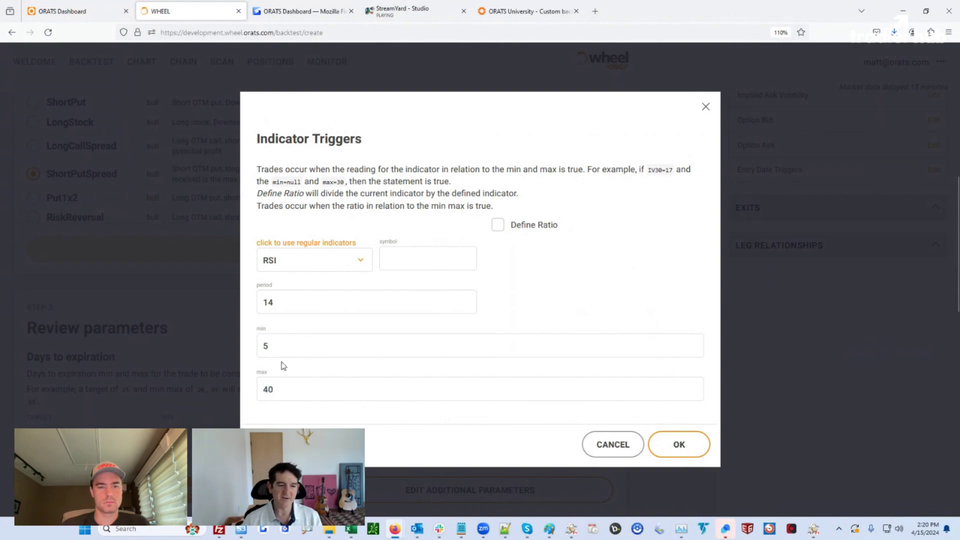
pyautogui.doubleClick(253, 351)
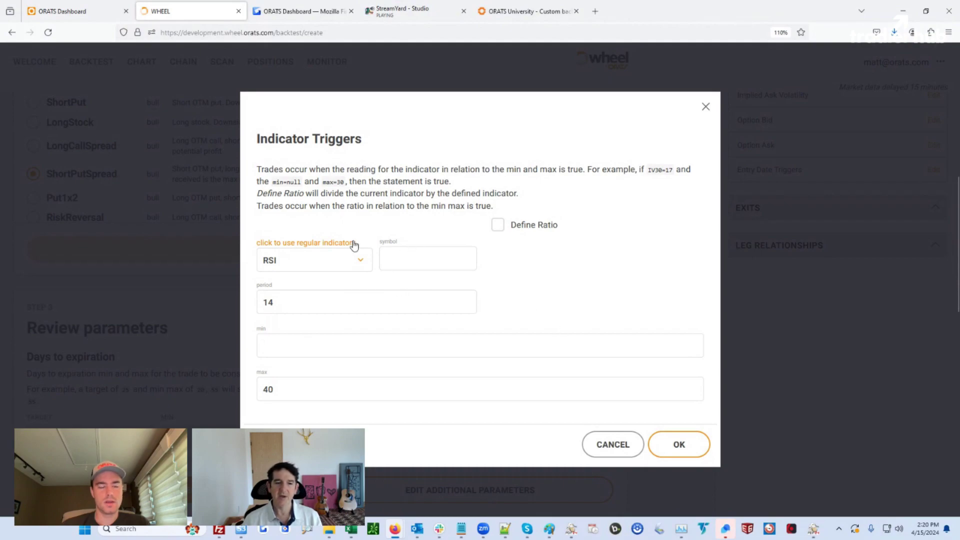
pyautogui.click(363, 262)
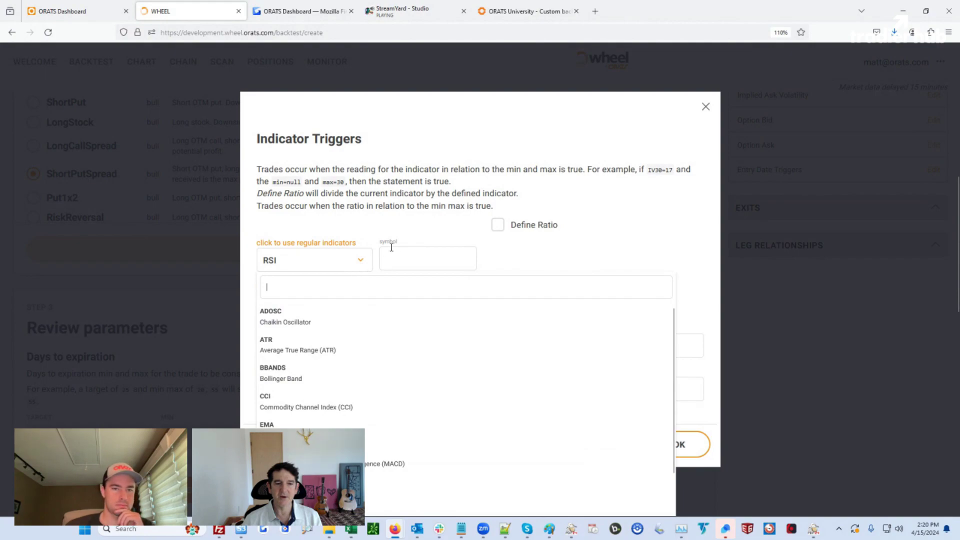
pyautogui.click(425, 234)
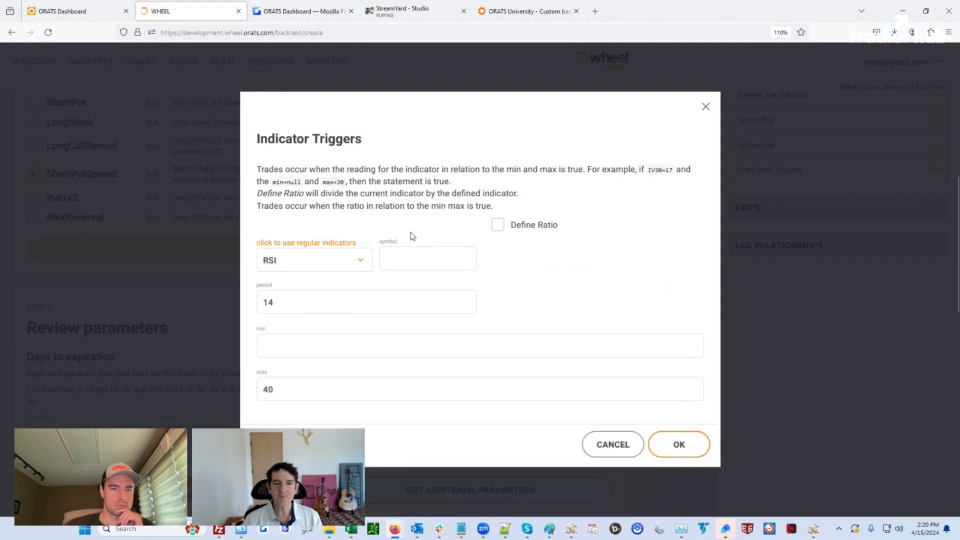
# - Enable Define Ratio with EMA (period 8) divided by stockPrice, keeping max 40
pyautogui.click(498, 226)
pyautogui.click(547, 245)
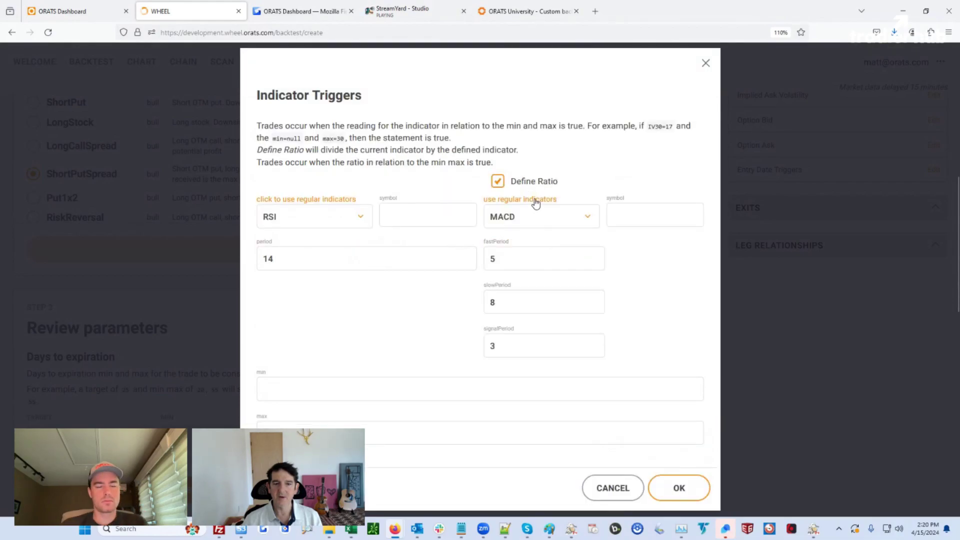
pyautogui.click(530, 221)
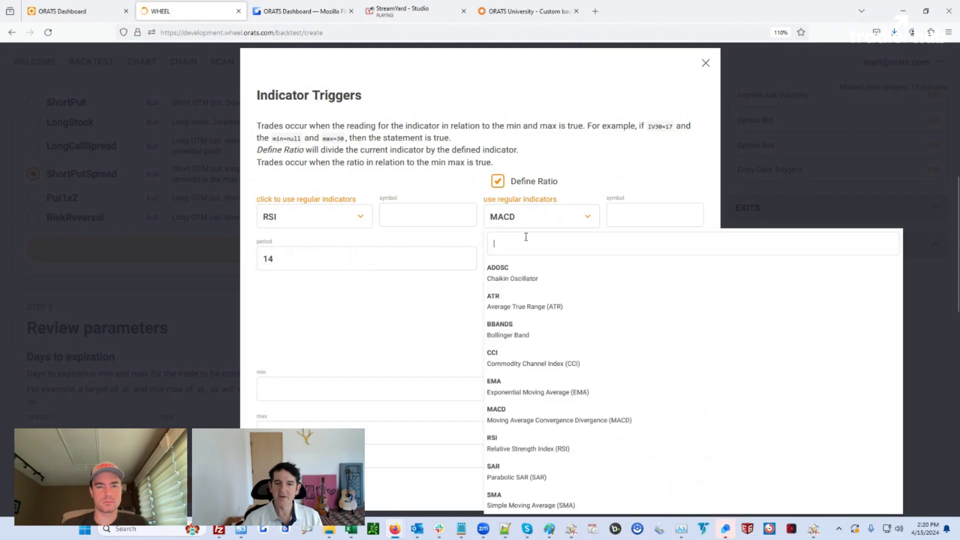
pyautogui.click(538, 200)
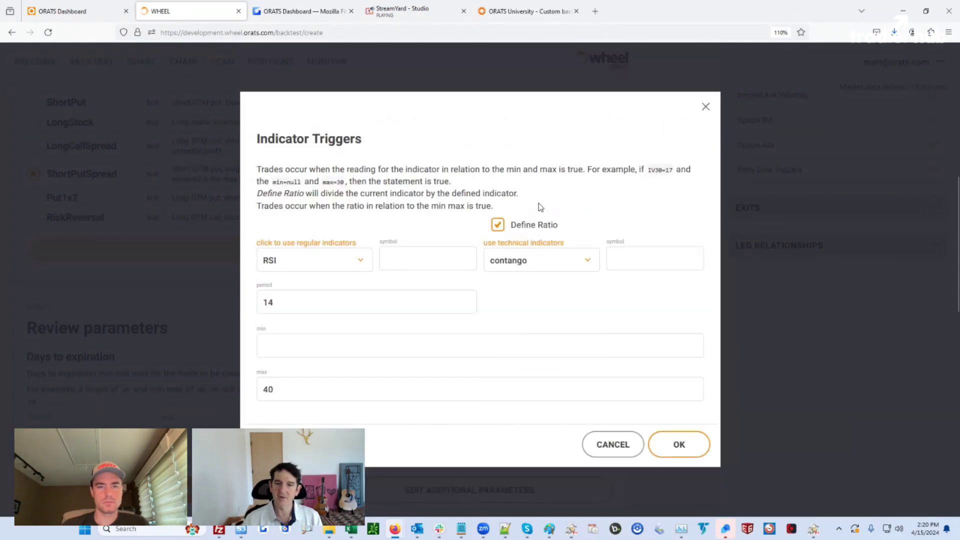
pyautogui.click(530, 266)
pyautogui.write('sto')
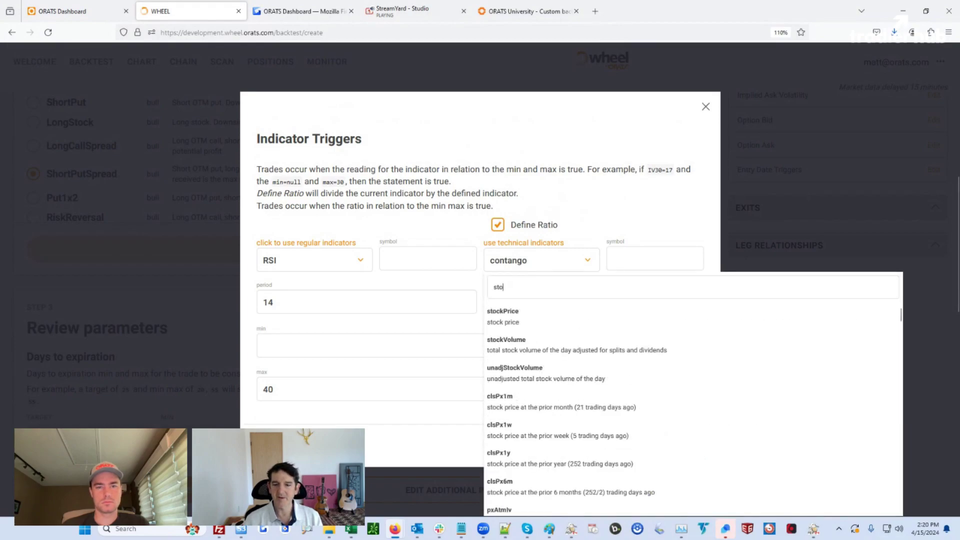
pyautogui.click(504, 326)
pyautogui.click(308, 264)
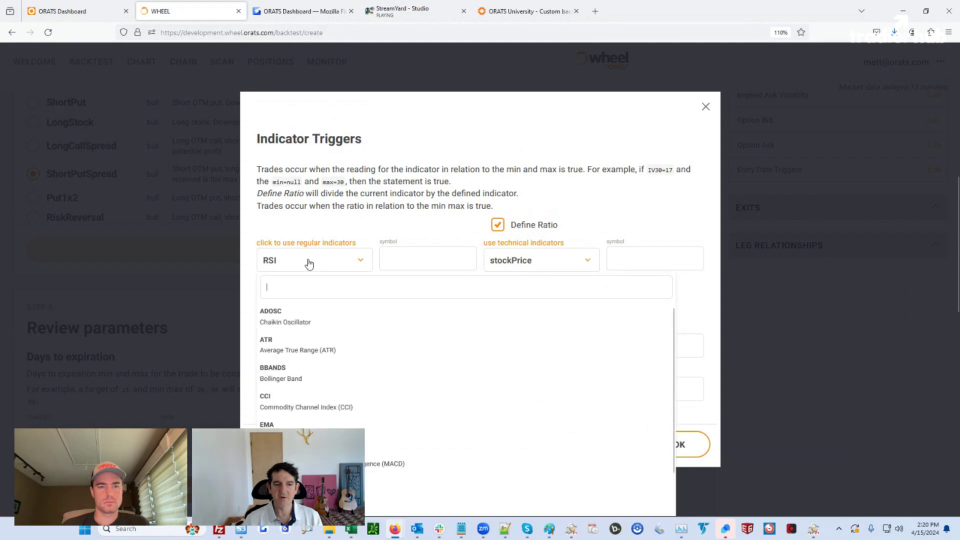
pyautogui.click(306, 429)
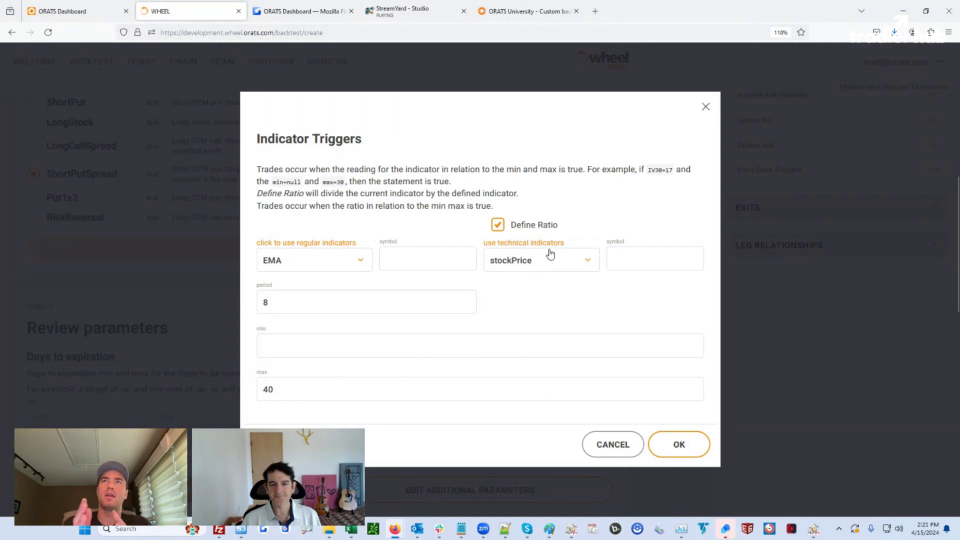
# - Turn off Define Ratio and return to a single MACD technical indicator trigger
pyautogui.click(498, 227)
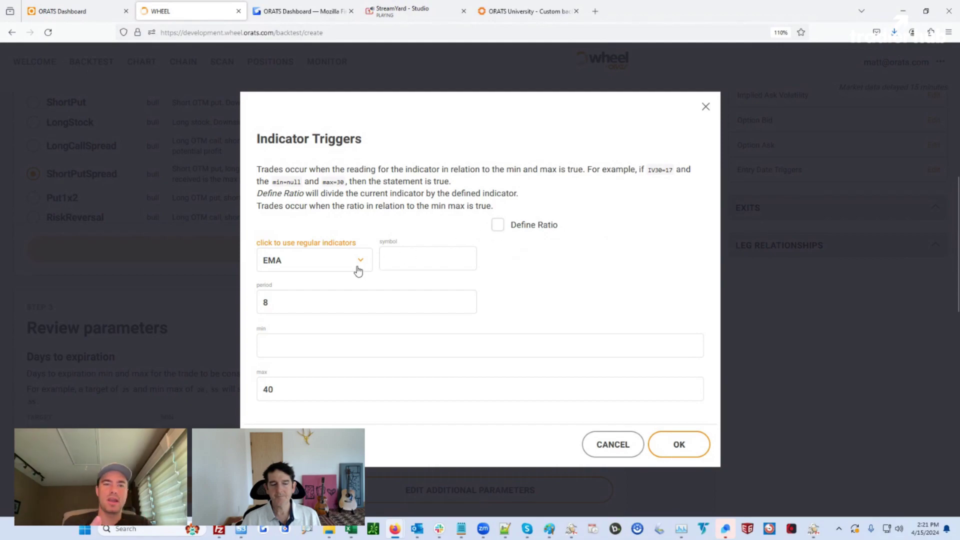
pyautogui.click(318, 245)
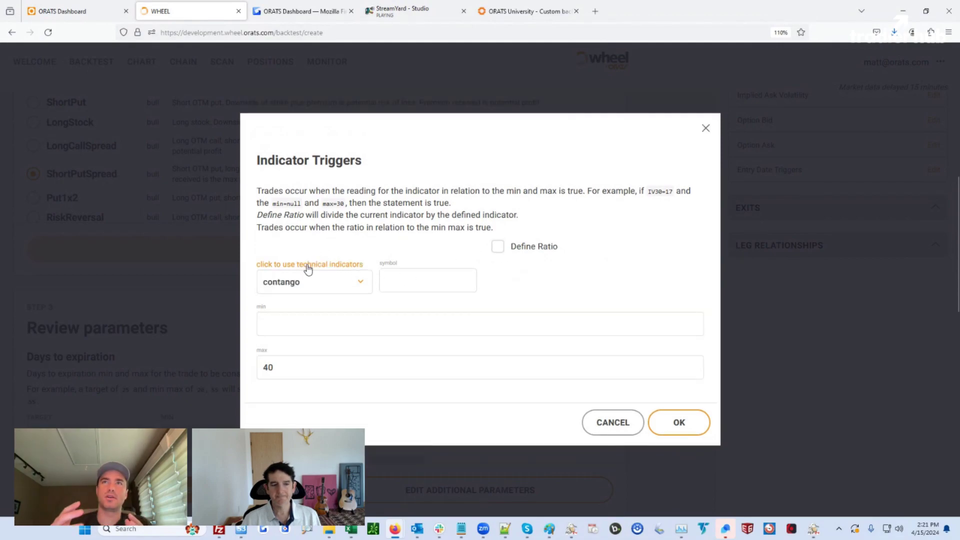
pyautogui.click(299, 282)
pyautogui.click(304, 264)
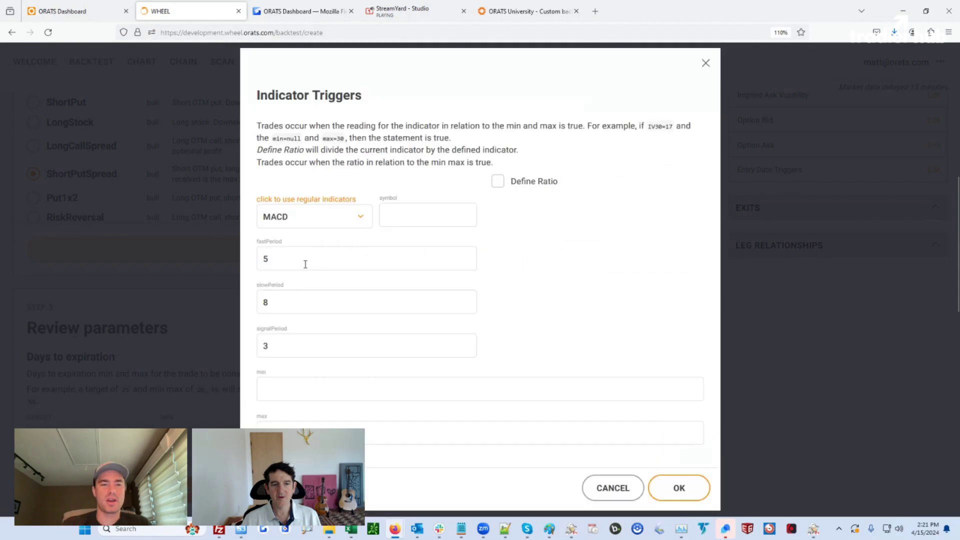
pyautogui.click(298, 214)
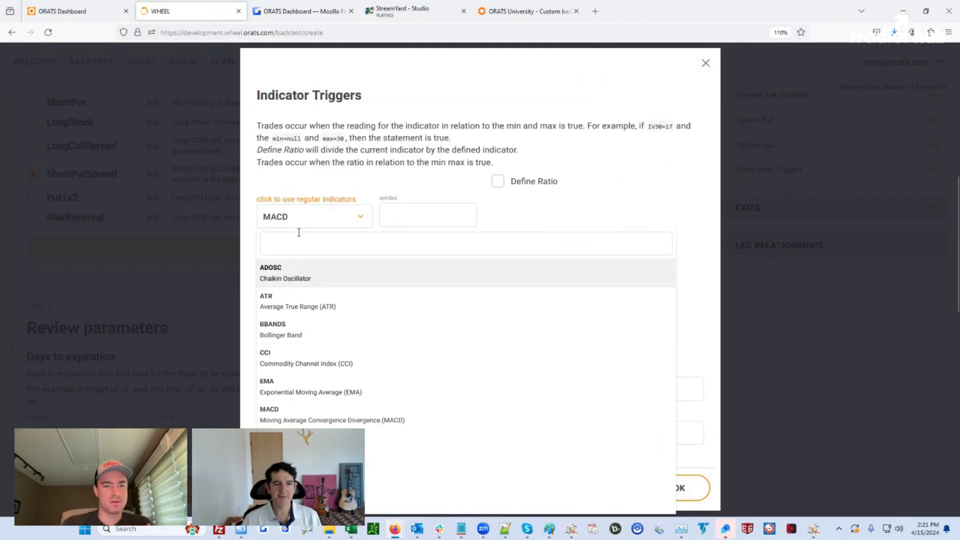
pyautogui.click(301, 216)
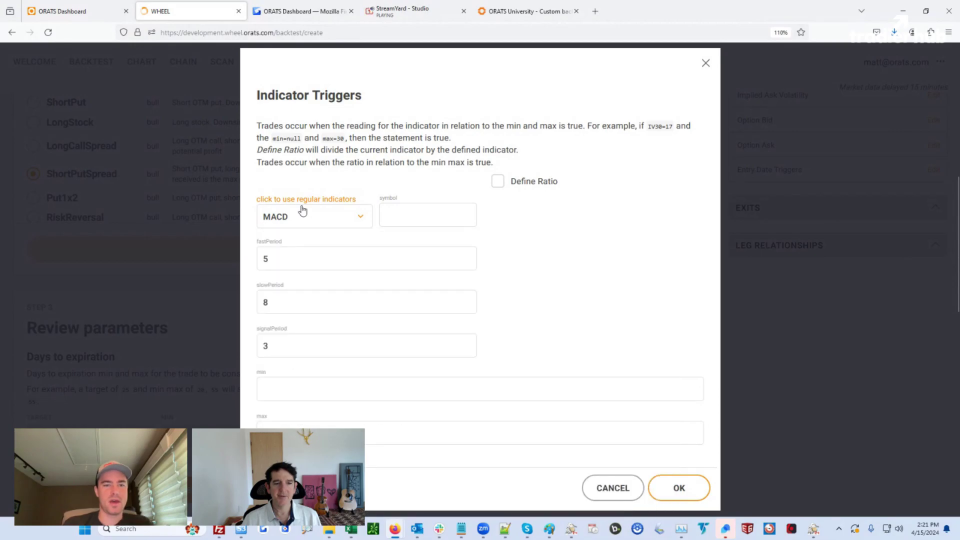
# - Make the entry trigger VIX stockPrice between 15 and 30 and confirm it
pyautogui.click(332, 201)
pyautogui.click(309, 287)
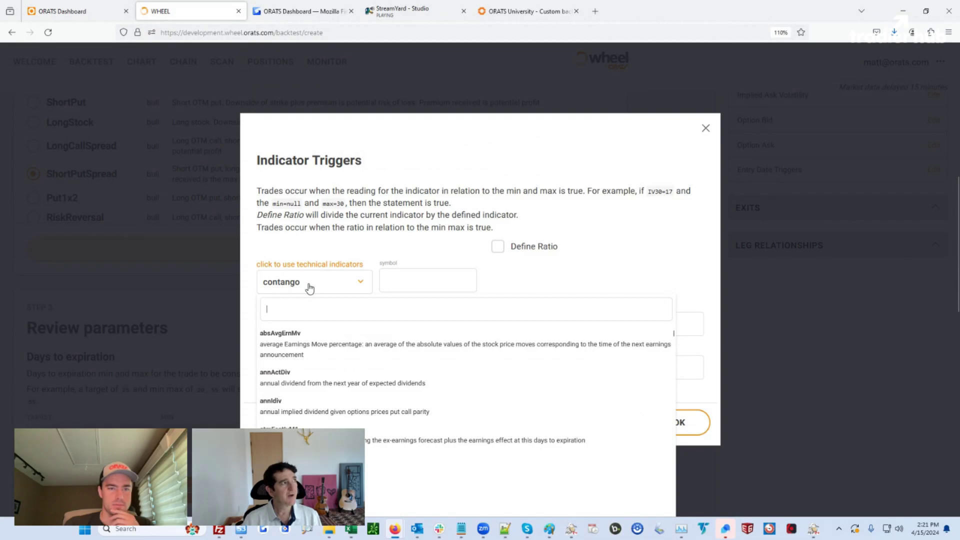
pyautogui.write('stoc')
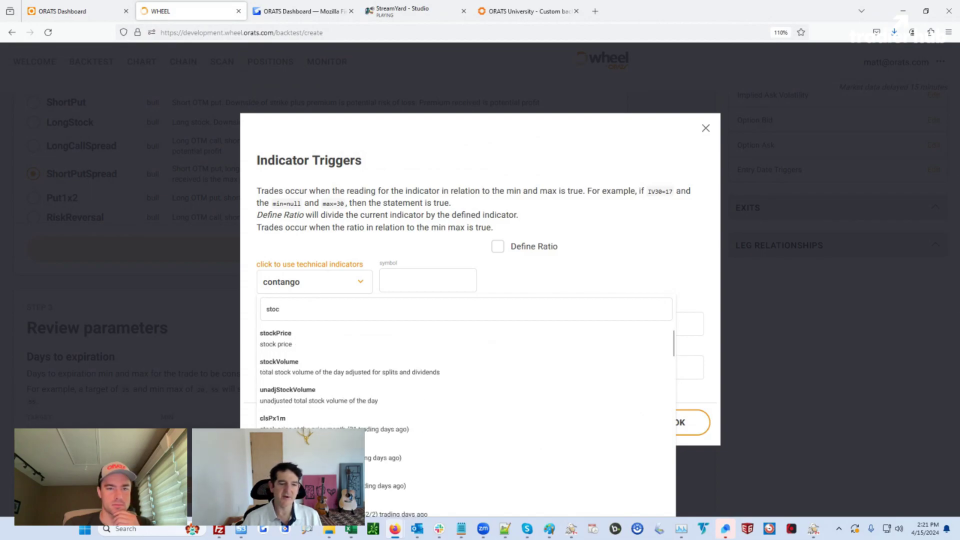
pyautogui.click(278, 337)
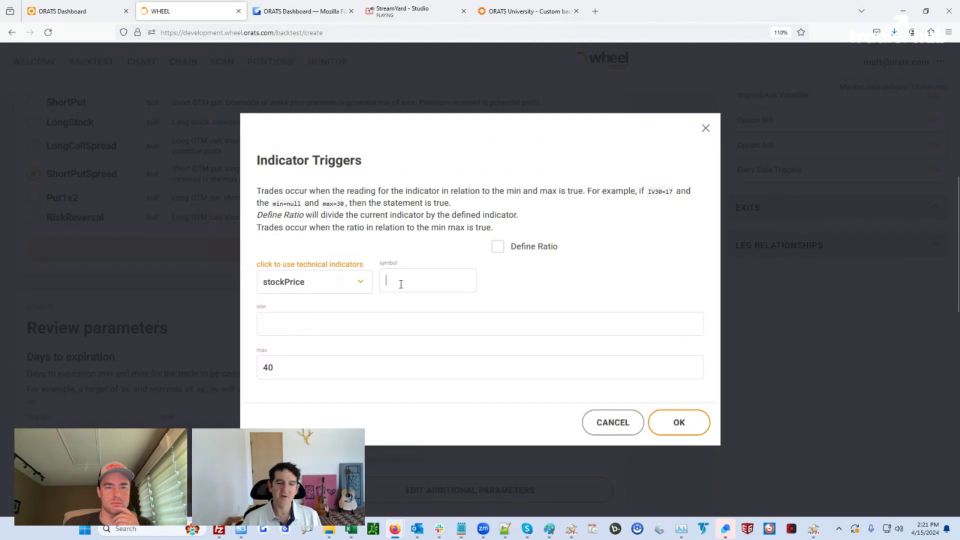
pyautogui.click(400, 285)
pyautogui.write('VIX')
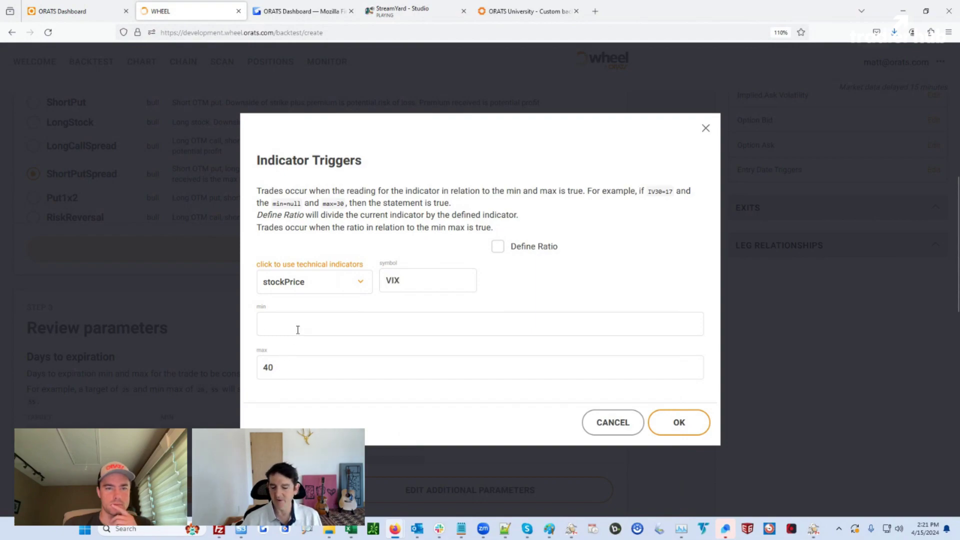
pyautogui.moveTo(278, 365); pyautogui.dragTo(242, 369)
pyautogui.write('30')
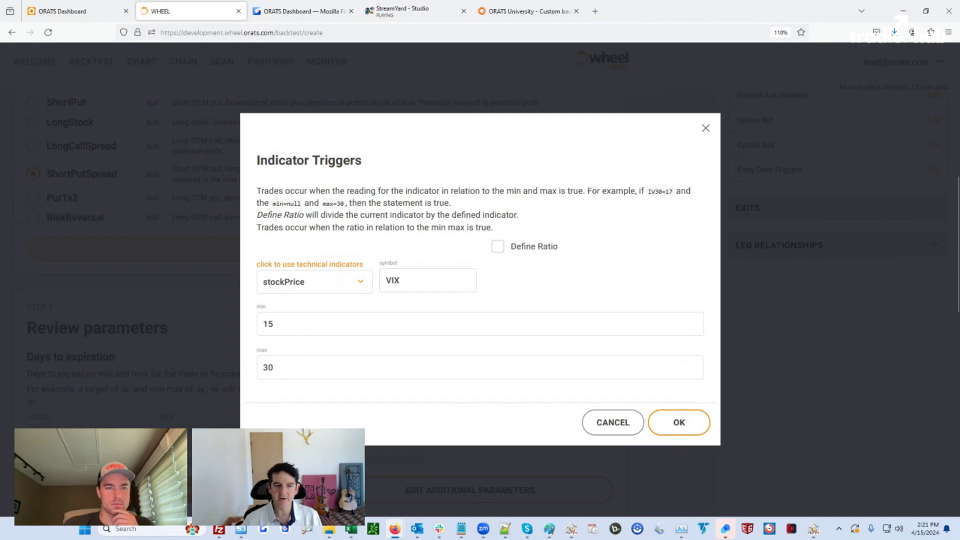
pyautogui.click(678, 425)
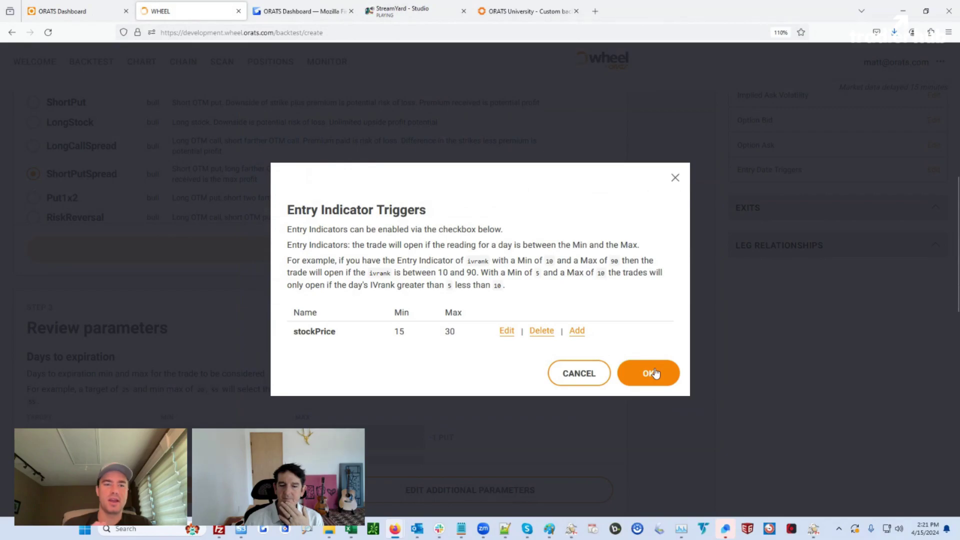
pyautogui.click(656, 374)
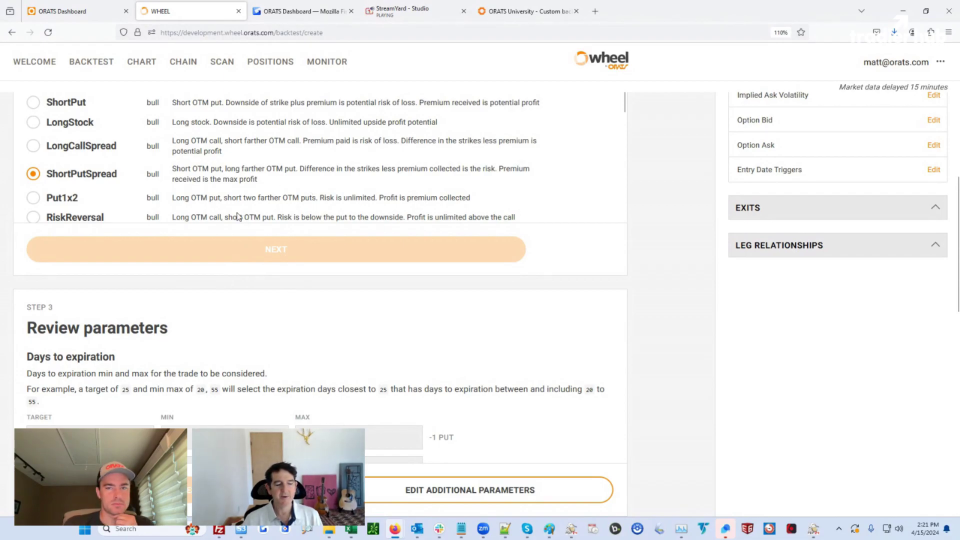
# - Start a new backtest for SPY using the ShortPutSpread strategy
pyautogui.click(857, 136)
pyautogui.moveTo(115, 229); pyautogui.dragTo(1, 231)
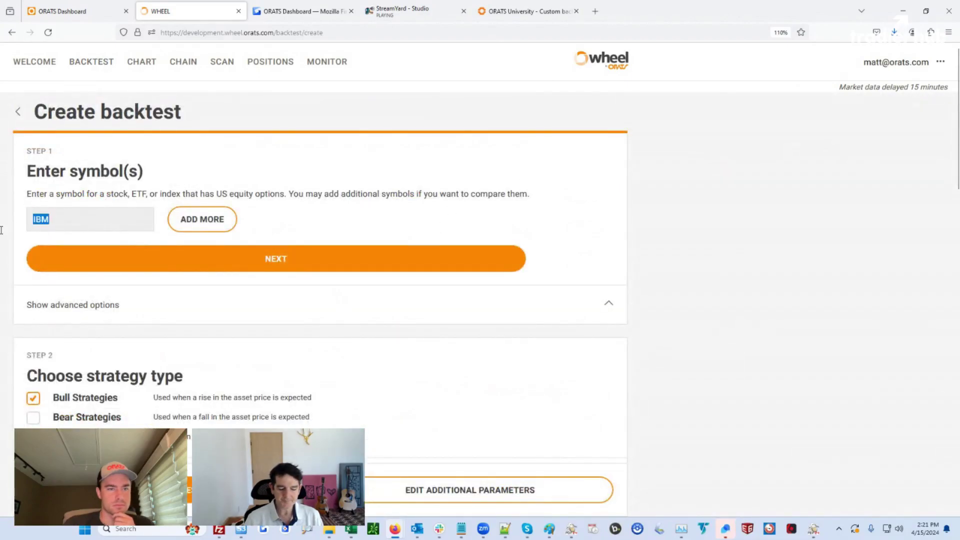
pyautogui.write('SPY')
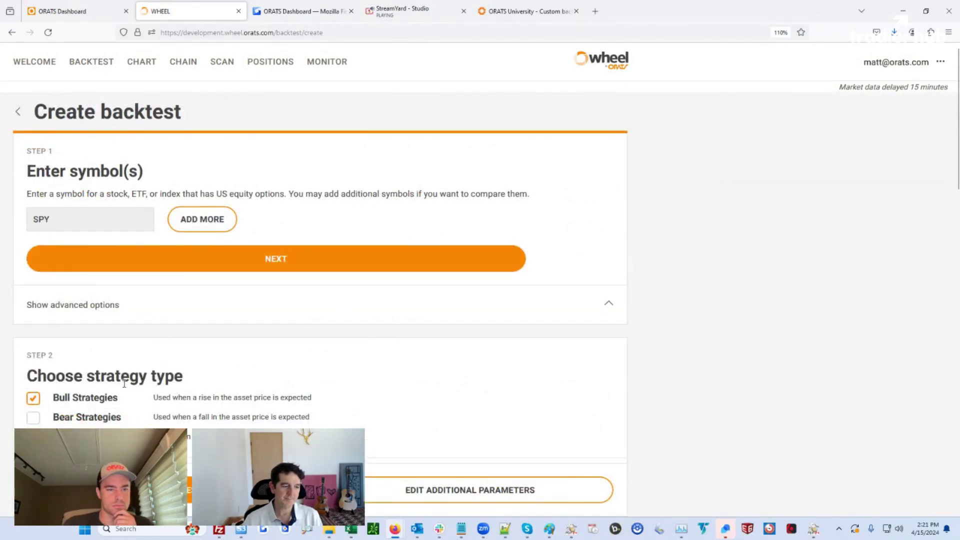
pyautogui.scroll(-5, 124, 383)
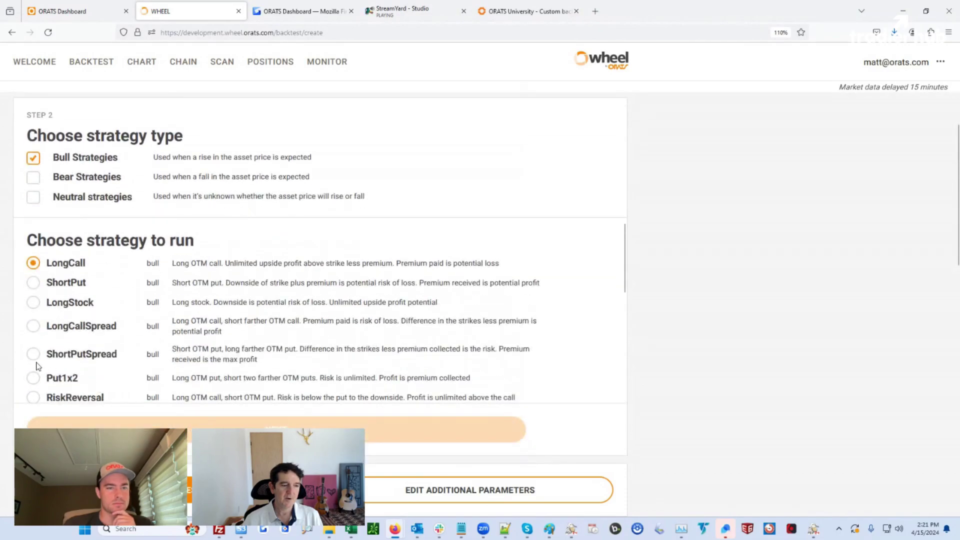
pyautogui.click(35, 356)
pyautogui.scroll(-6, 425, 410)
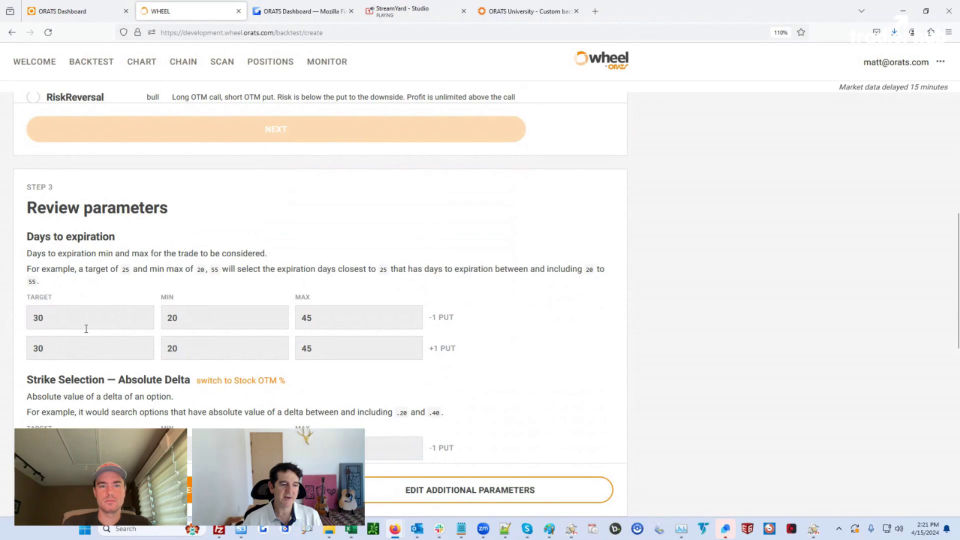
pyautogui.click(81, 12)
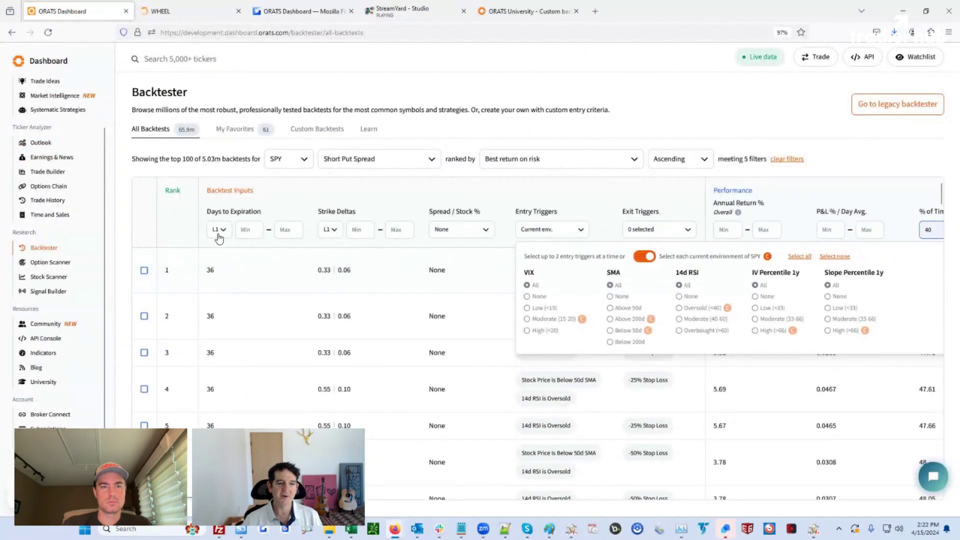
pyautogui.scroll(-15, 400, 380)
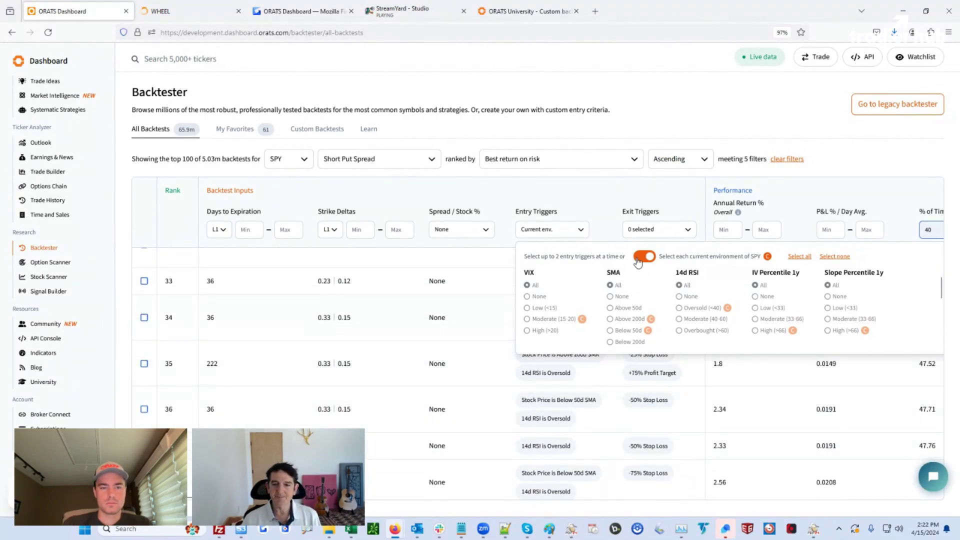
pyautogui.click(604, 203)
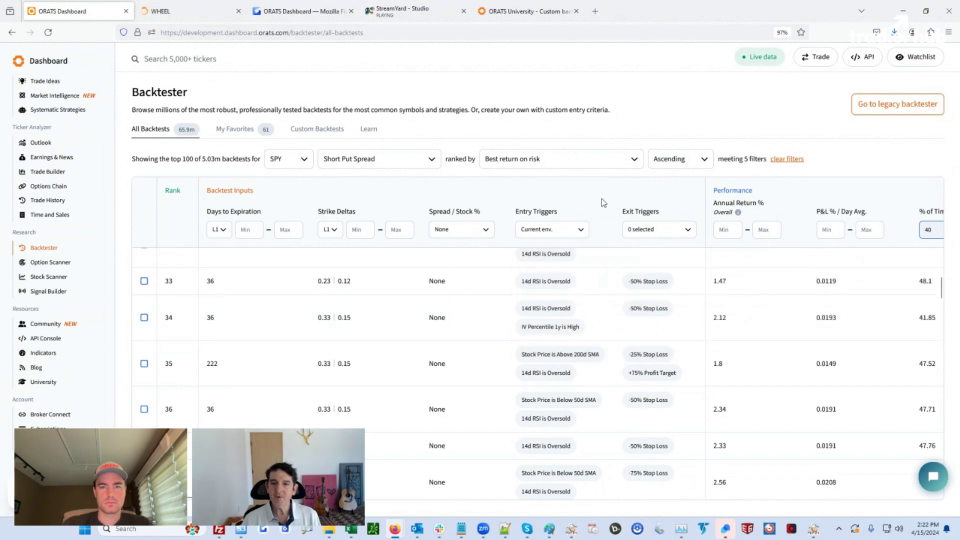
pyautogui.click(182, 15)
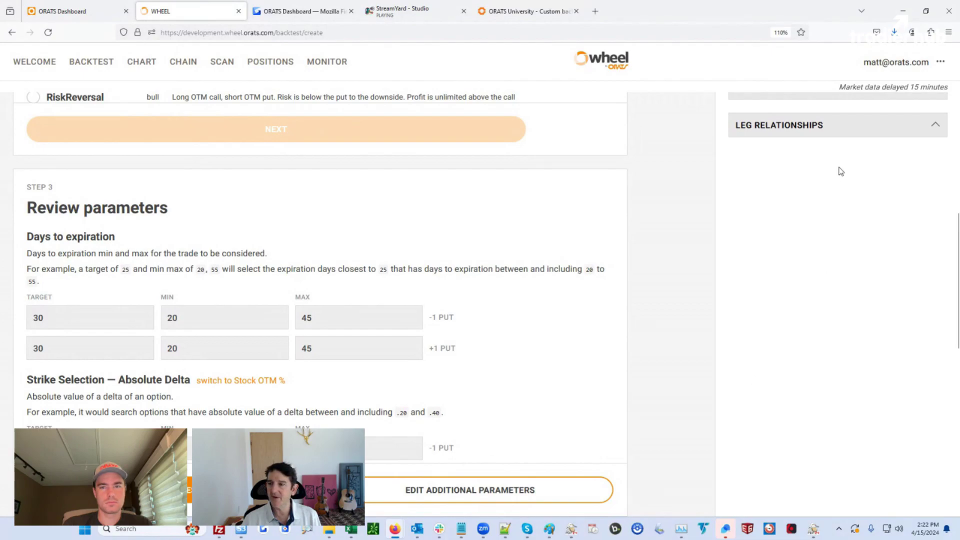
# - Change the contango entry trigger's indicator to stockPrice
pyautogui.scroll(3, 839, 171)
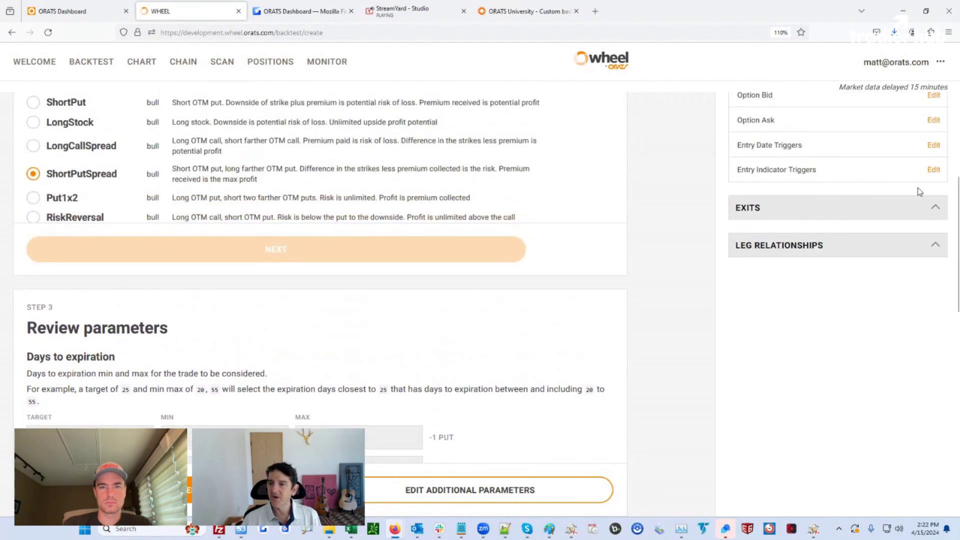
pyautogui.click(934, 207)
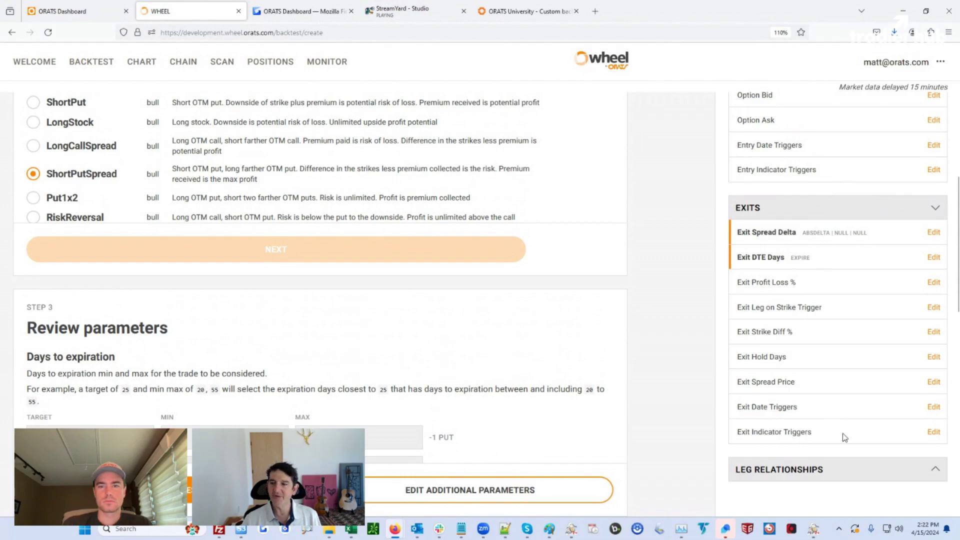
pyautogui.click(934, 170)
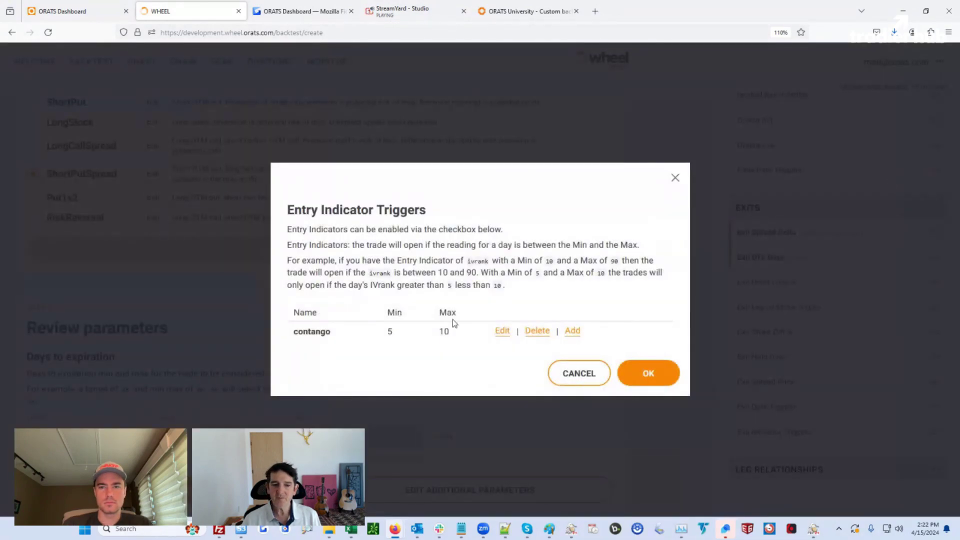
pyautogui.click(502, 332)
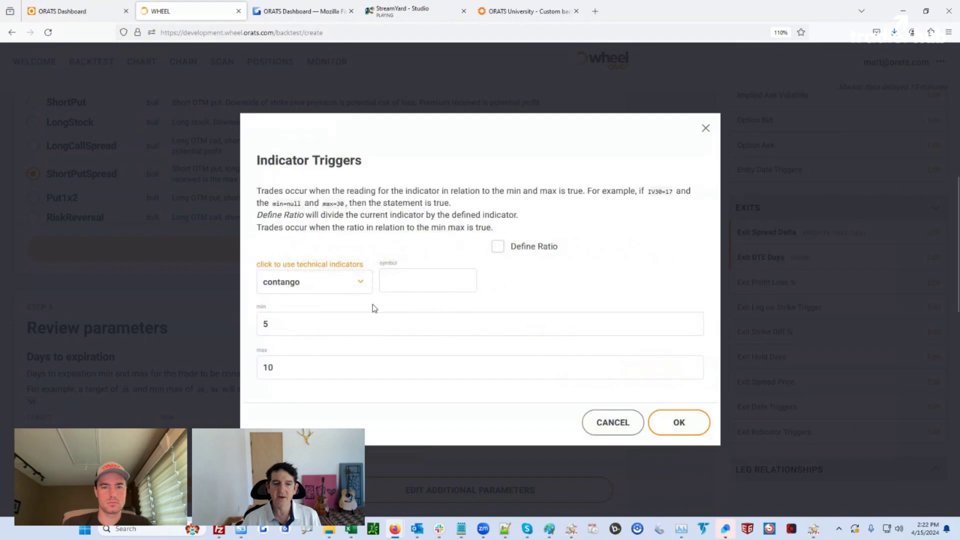
pyautogui.click(338, 285)
pyautogui.write('s')
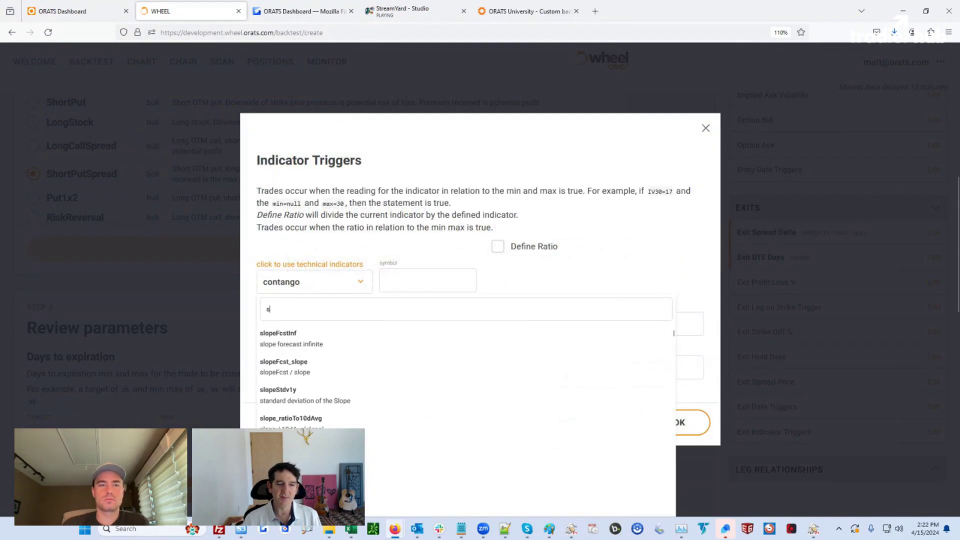
pyautogui.write('to')
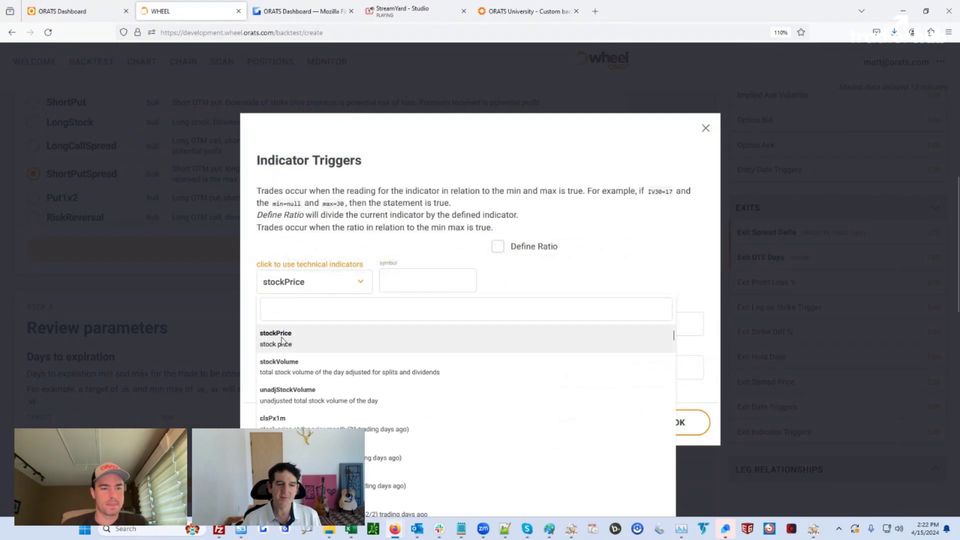
pyautogui.press('Return')
# - Set the entry trigger symbol to VIX with min 15 and max 30
pyautogui.click(403, 281)
pyautogui.write('VIX')
pyautogui.moveTo(337, 325); pyautogui.dragTo(246, 328)
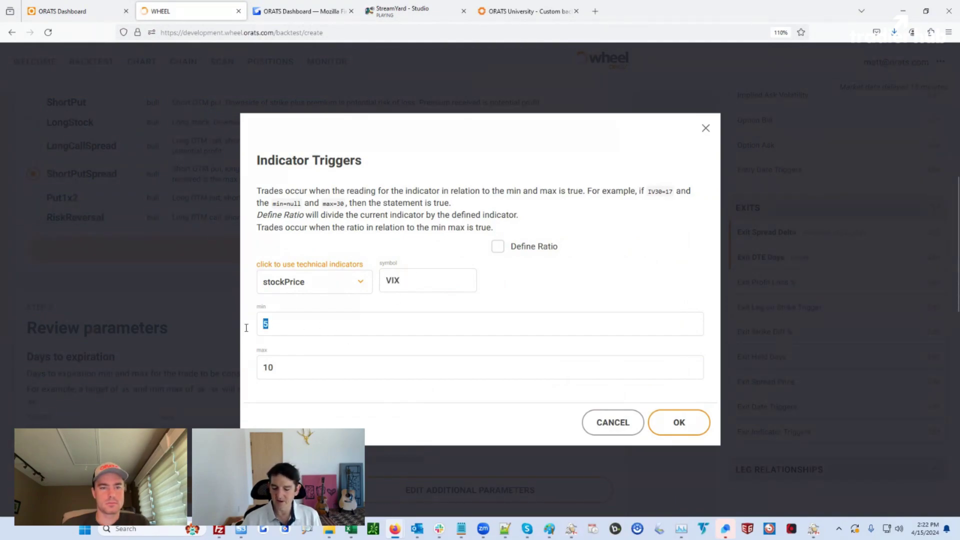
pyautogui.write('15')
pyautogui.press('Tab')
pyautogui.write('30')
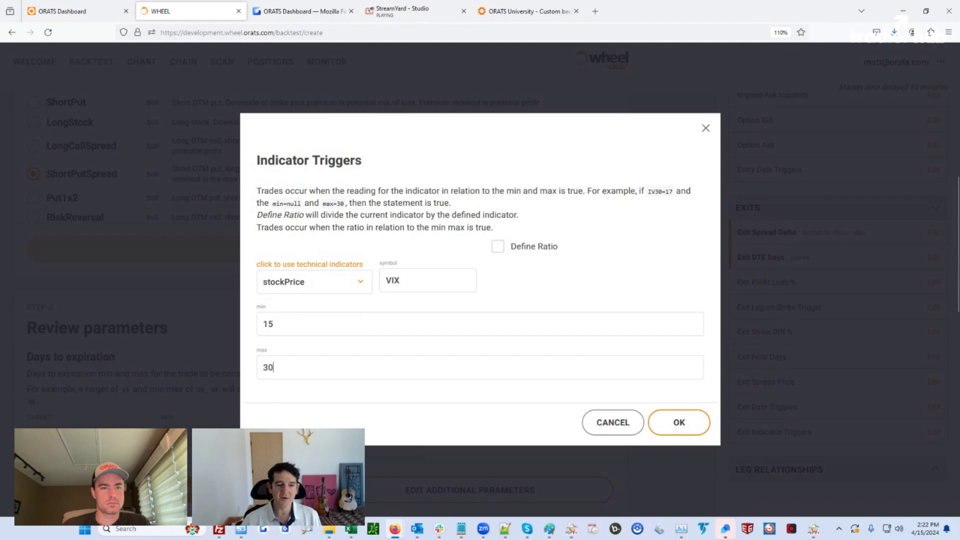
pyautogui.click(678, 421)
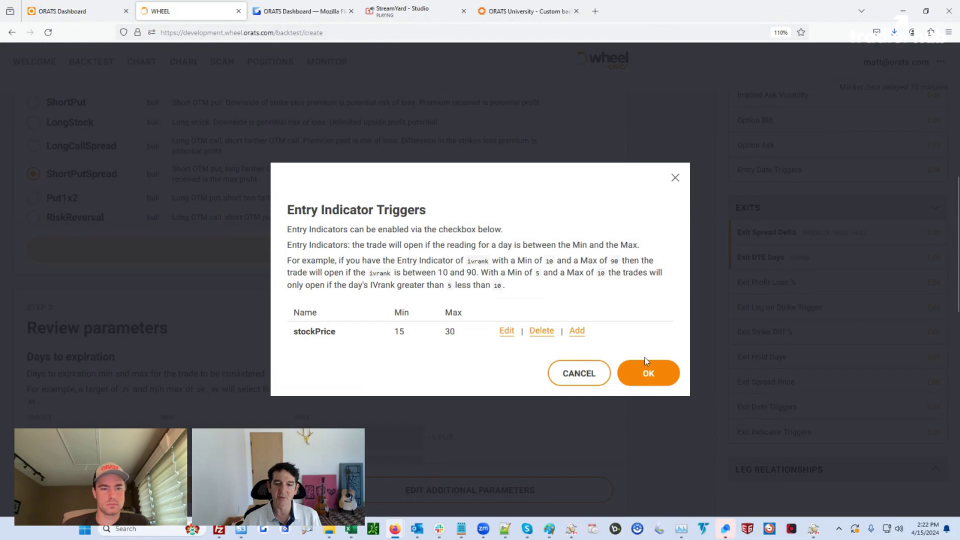
# - Change the contango exit trigger's indicator to stockPrice
pyautogui.click(648, 383)
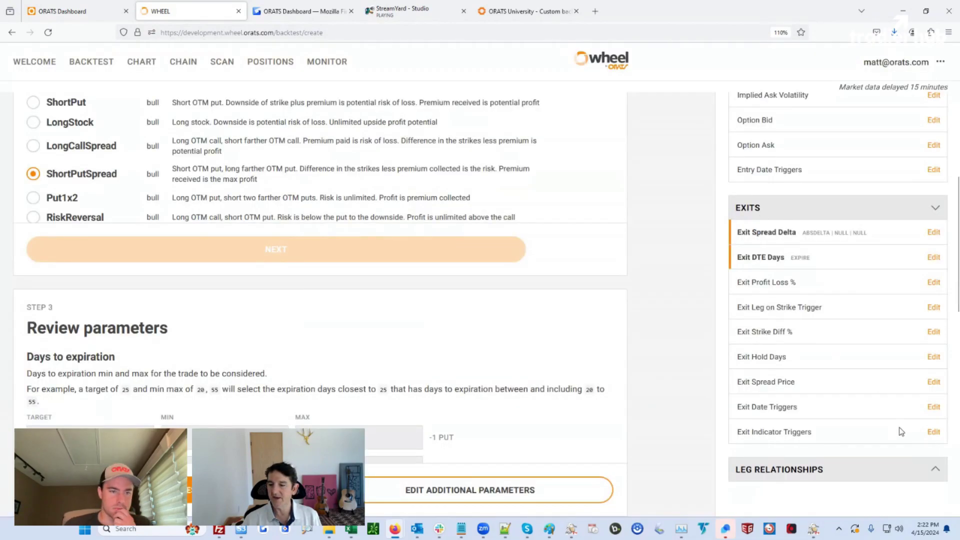
pyautogui.click(933, 432)
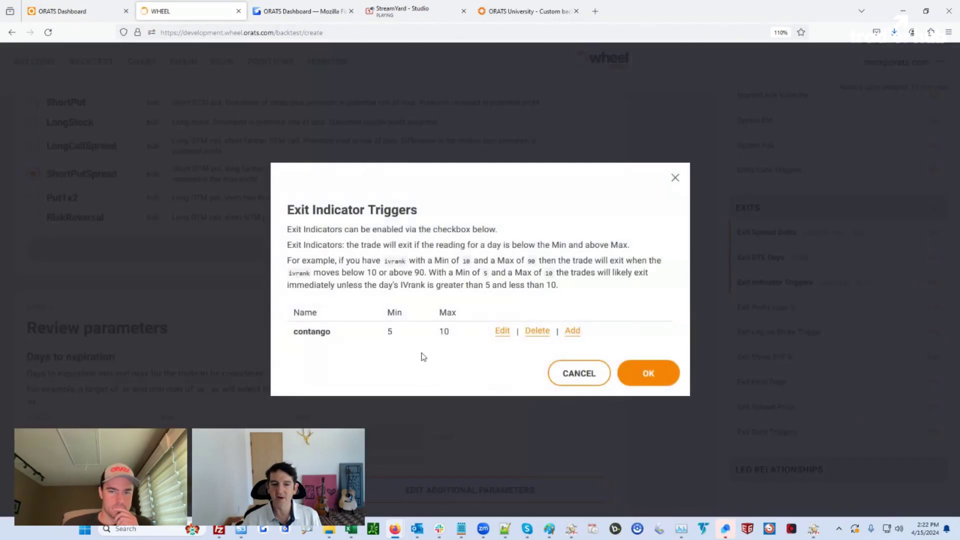
pyautogui.click(502, 332)
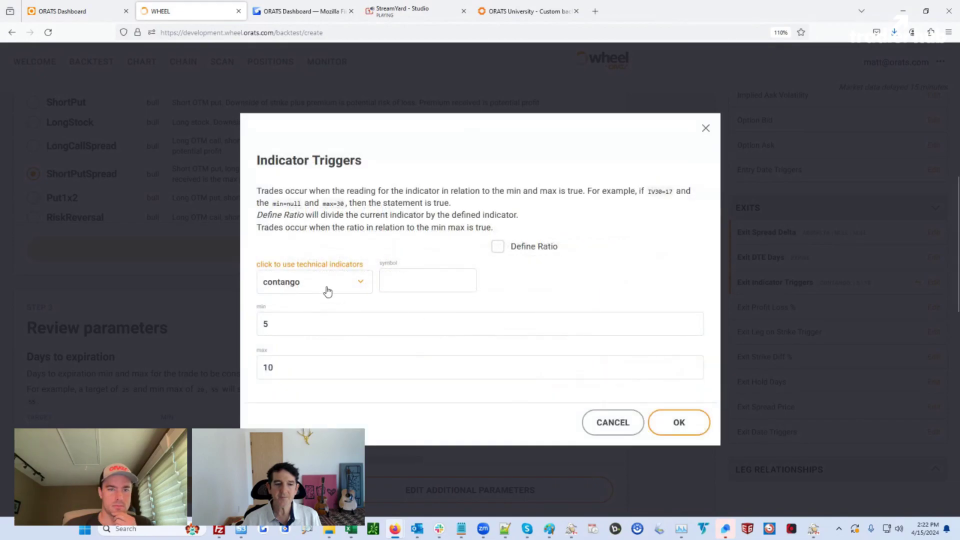
pyautogui.click(328, 290)
pyautogui.write('stcok')
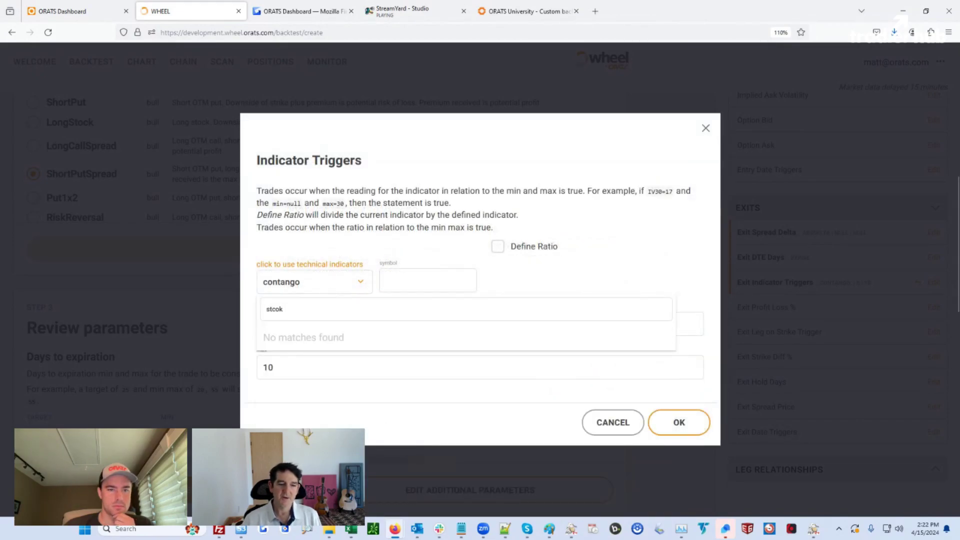
pyautogui.press('BackSpace')
pyautogui.press('BackSpace')
pyautogui.press('BackSpace')
pyautogui.write('oc')
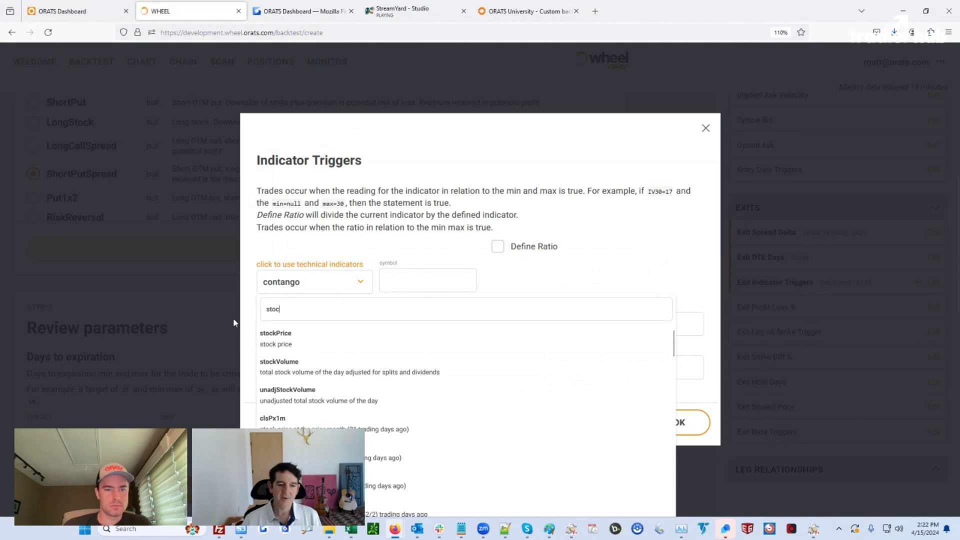
pyautogui.click(280, 338)
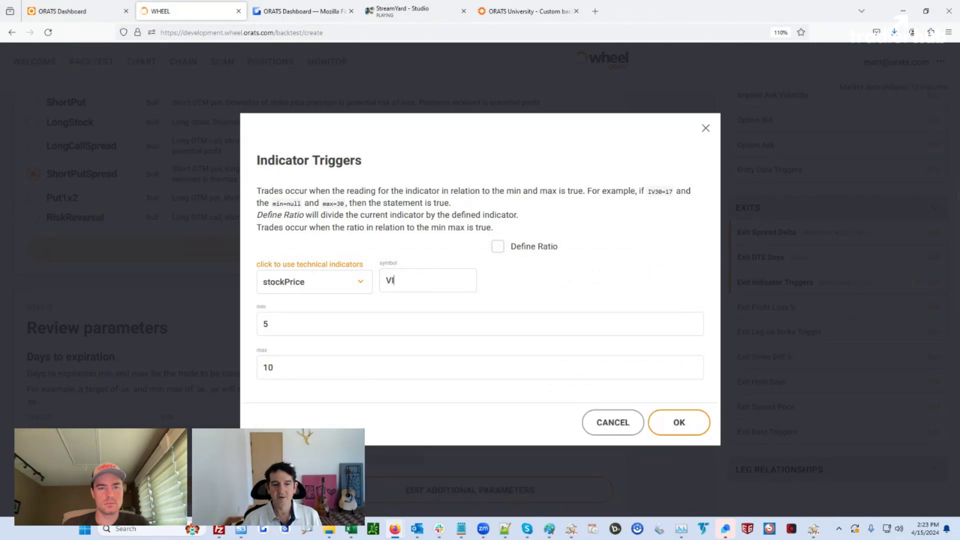
# - Give the VIX stockPrice exit trigger min 15 and max 30, and confirm
pyautogui.doubleClick(266, 324)
pyautogui.write('15')
pyautogui.doubleClick(268, 368)
pyautogui.write('30')
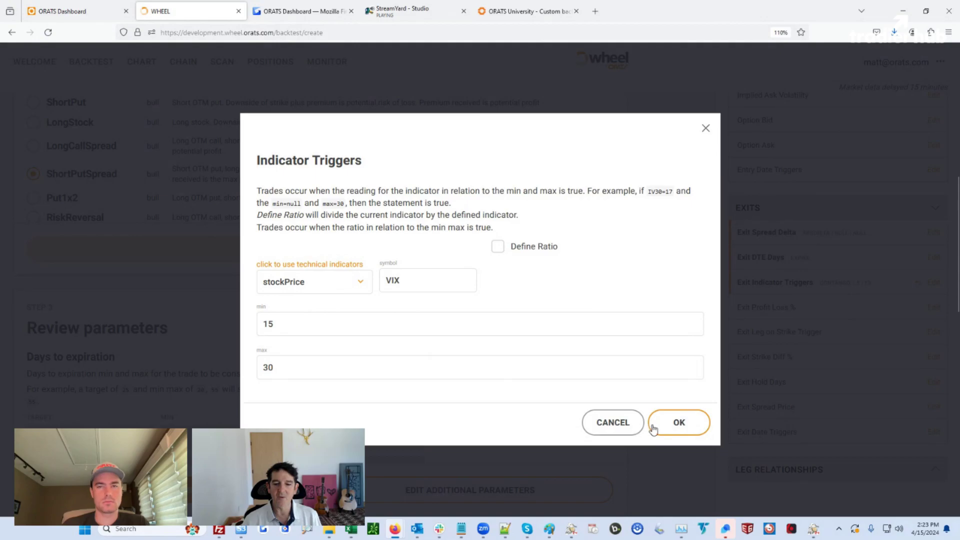
pyautogui.click(688, 429)
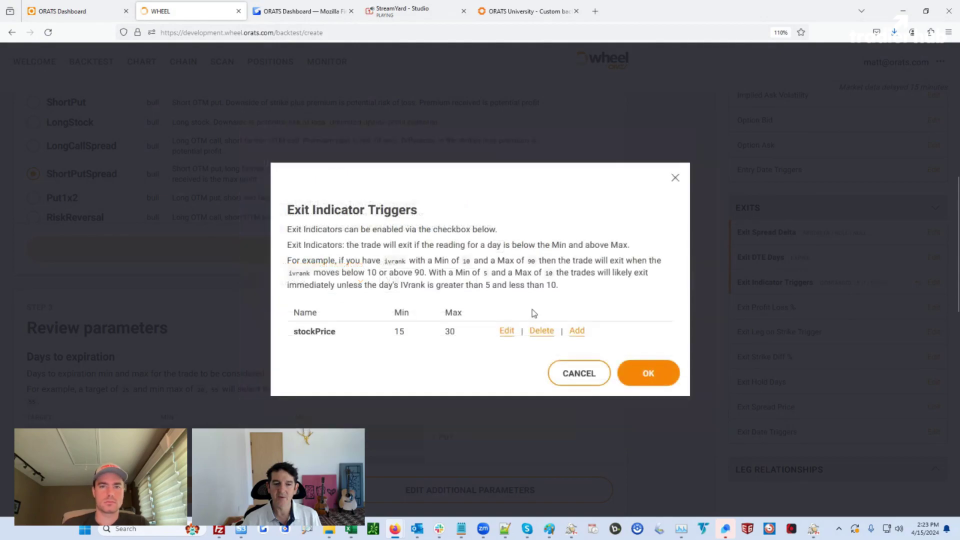
pyautogui.click(639, 374)
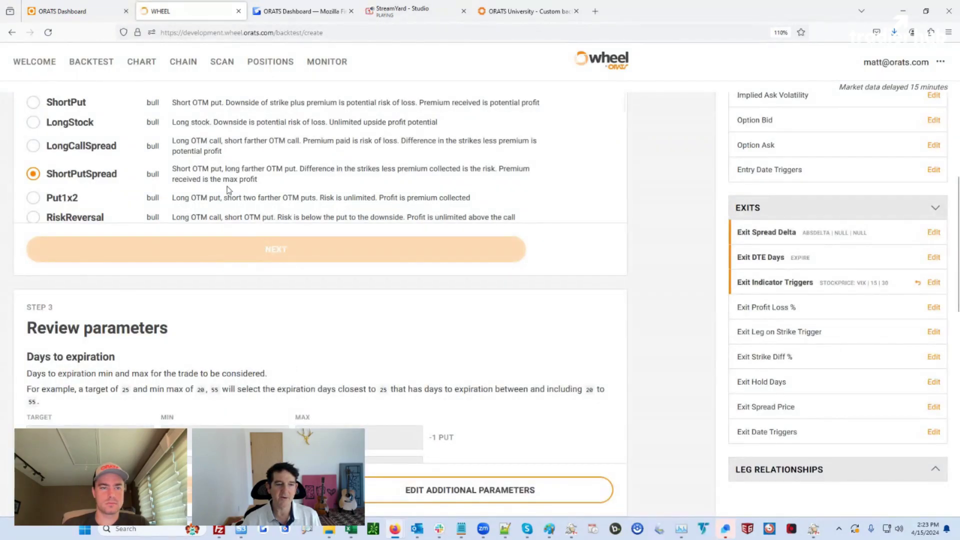
# - Run the SPY ShortPutSpread backtest and delete the 2:14 PM run returning -0.02%
pyautogui.click(309, 257)
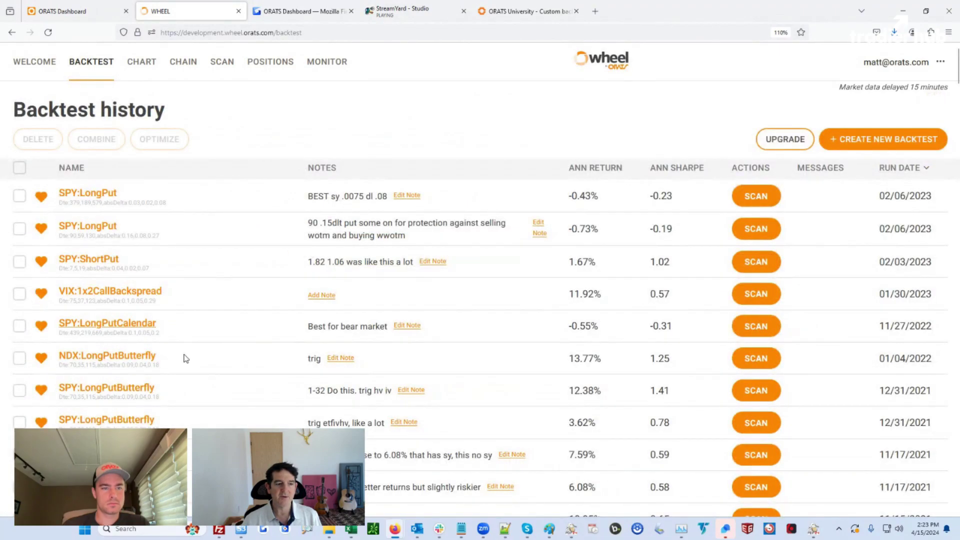
pyautogui.scroll(-20, 182, 388)
pyautogui.scroll(-20, 182, 409)
pyautogui.scroll(-6, 183, 408)
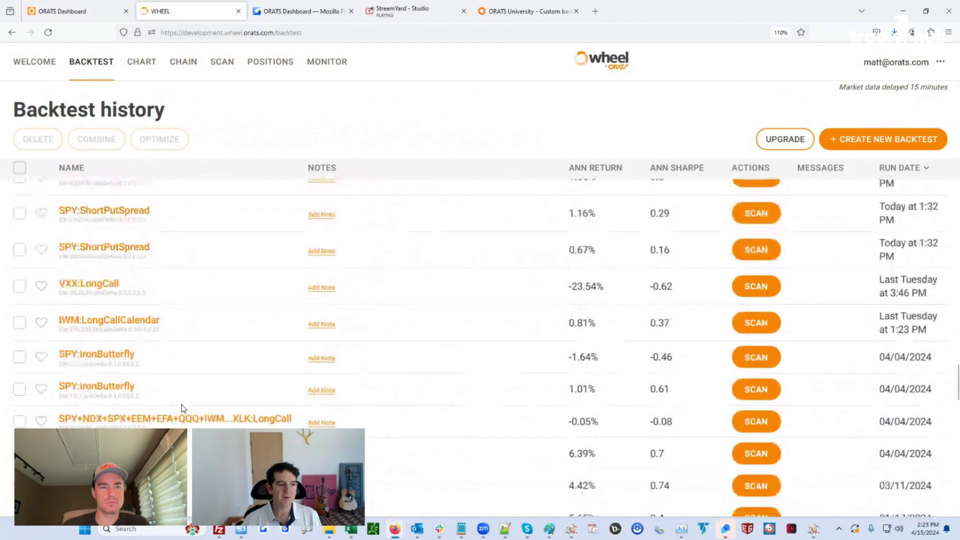
pyautogui.scroll(5, 181, 407)
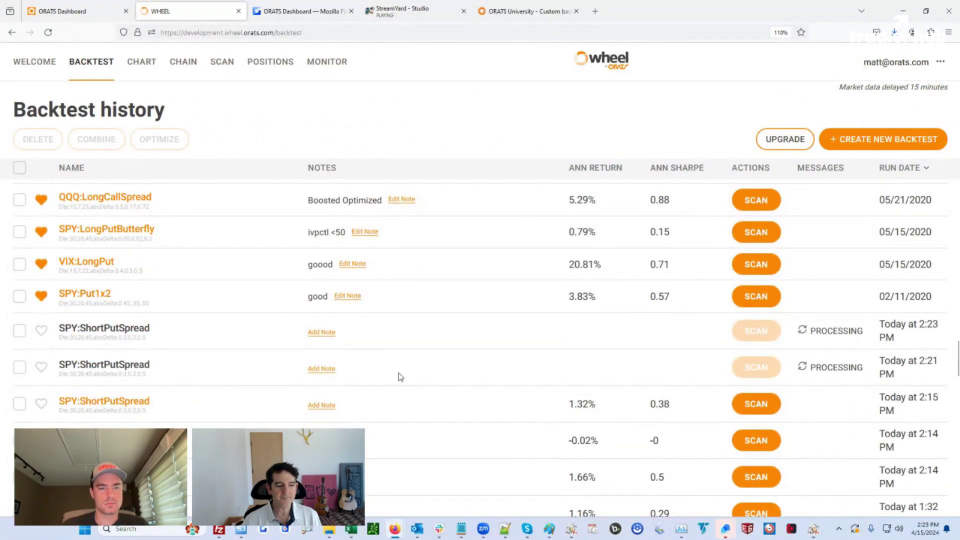
pyautogui.click(20, 440)
pyautogui.click(38, 140)
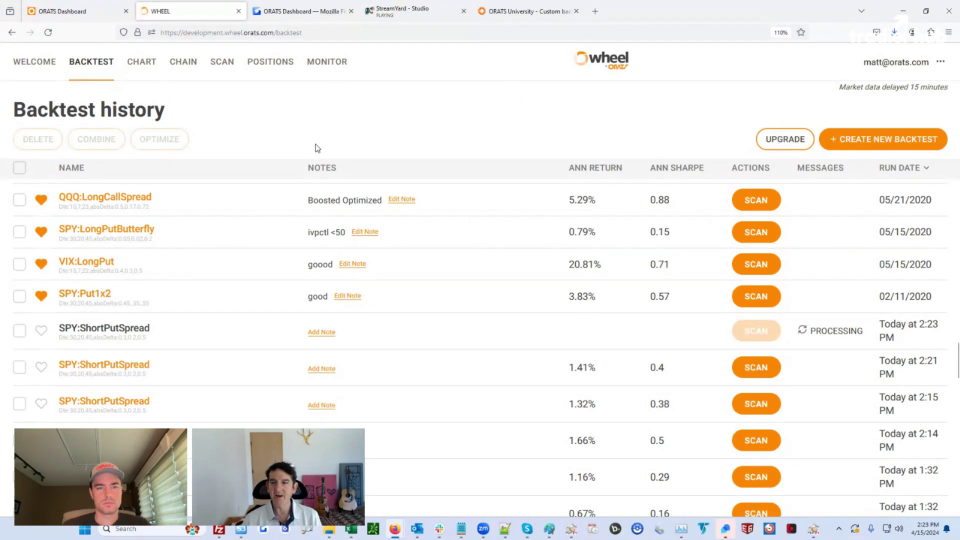
pyautogui.click(65, 12)
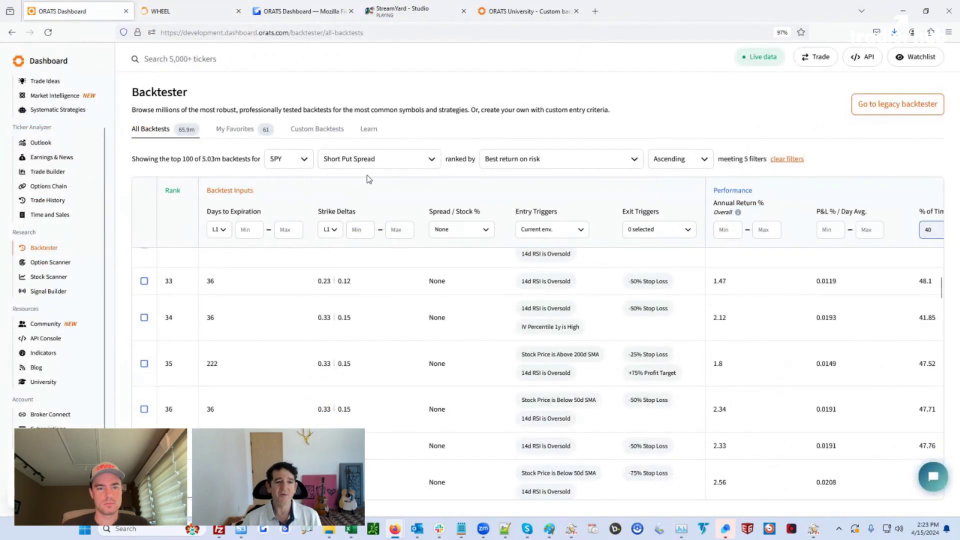
pyautogui.scroll(15, 389, 344)
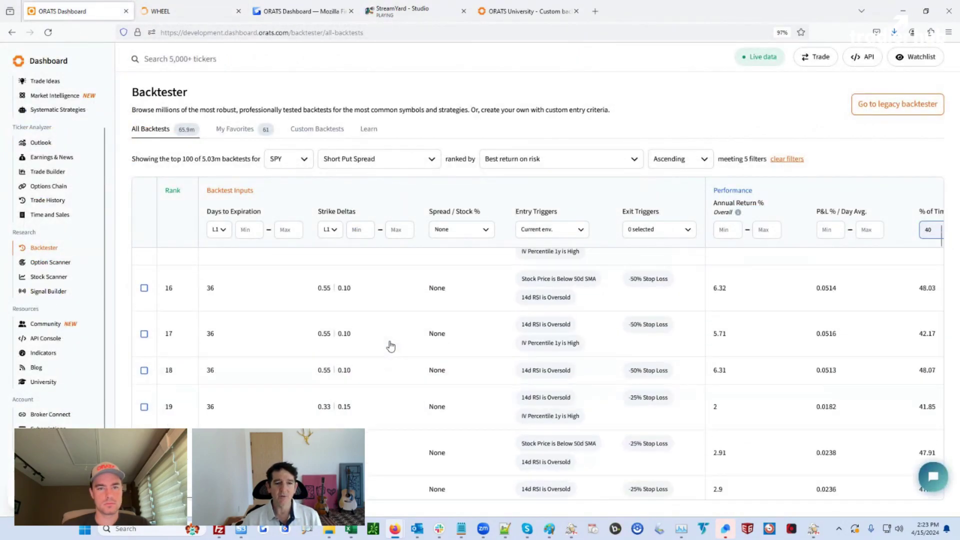
pyautogui.scroll(5, 329, 310)
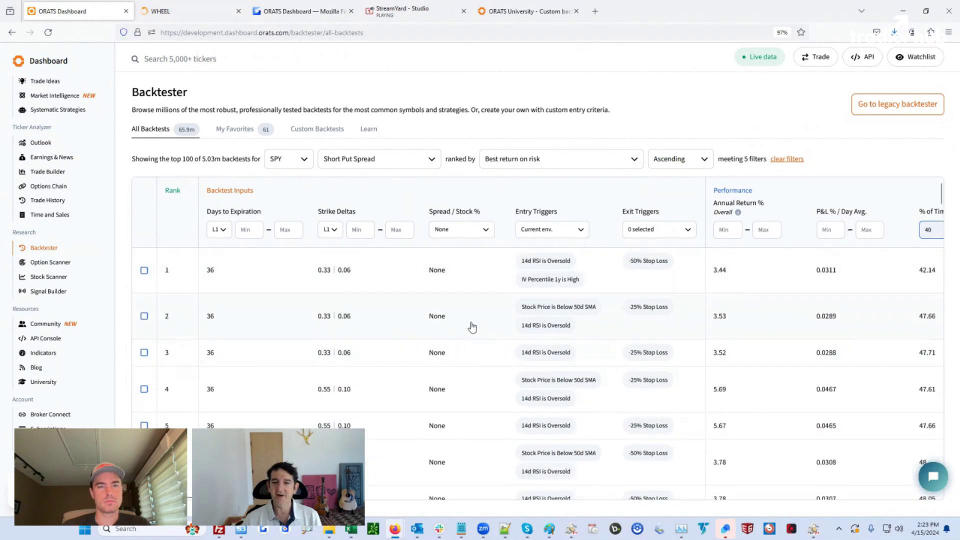
pyautogui.click(195, 12)
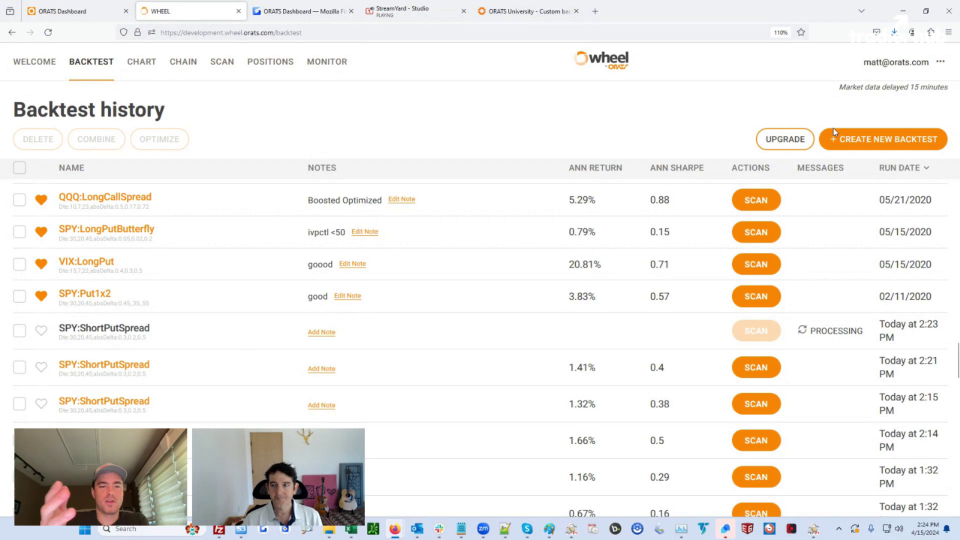
# - Start a new backtest and choose the ShortPutSpread strategy
pyautogui.click(876, 143)
pyautogui.moveTo(91, 221); pyautogui.dragTo(9, 217)
pyautogui.click(89, 307)
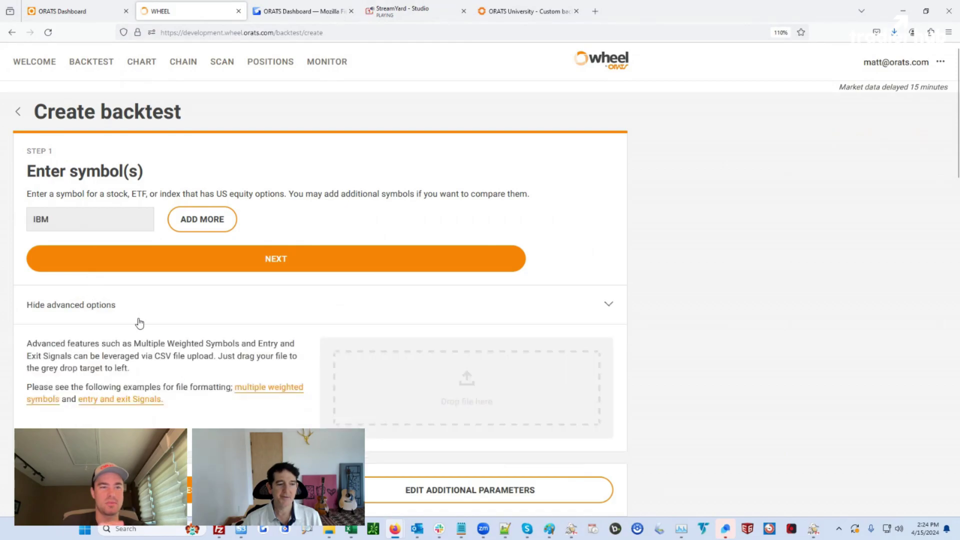
pyautogui.click(80, 305)
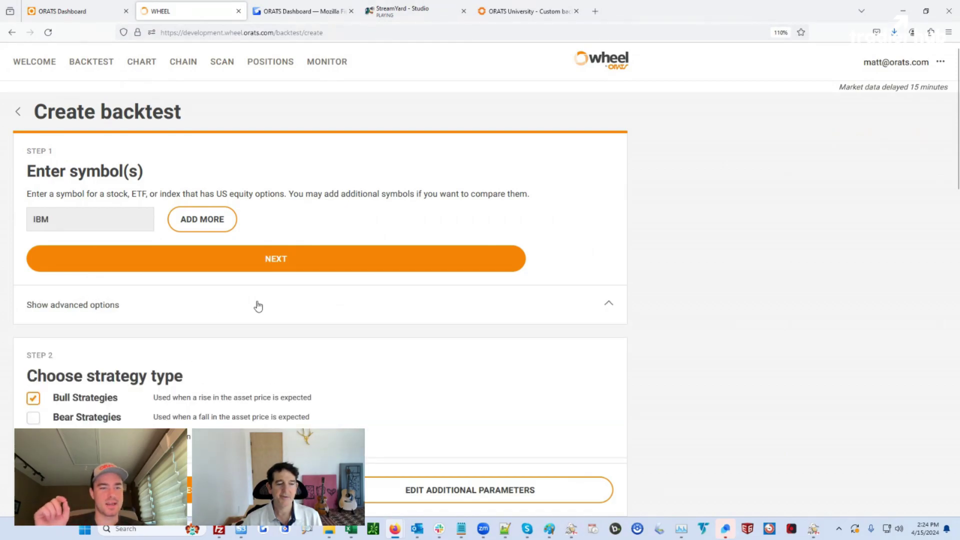
pyautogui.scroll(-2, 258, 306)
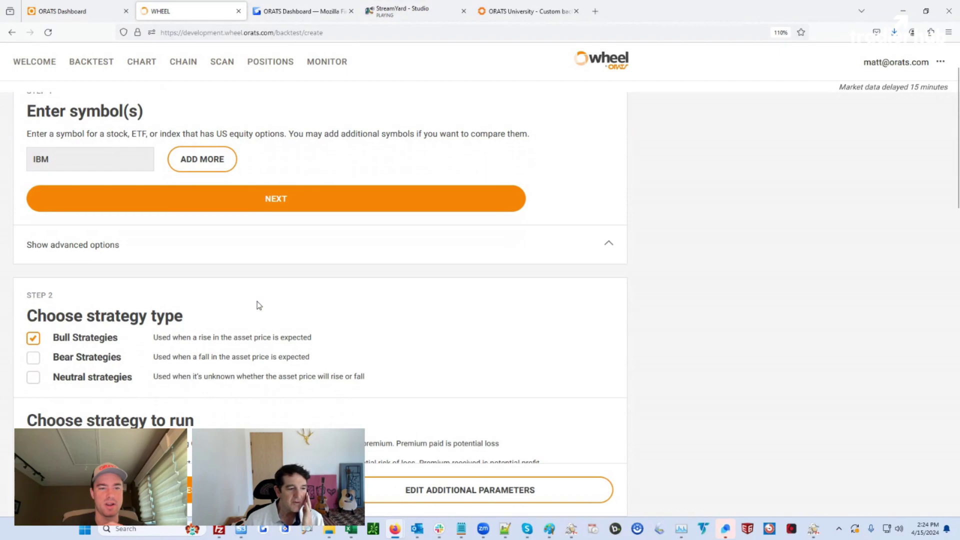
pyautogui.scroll(-3, 258, 306)
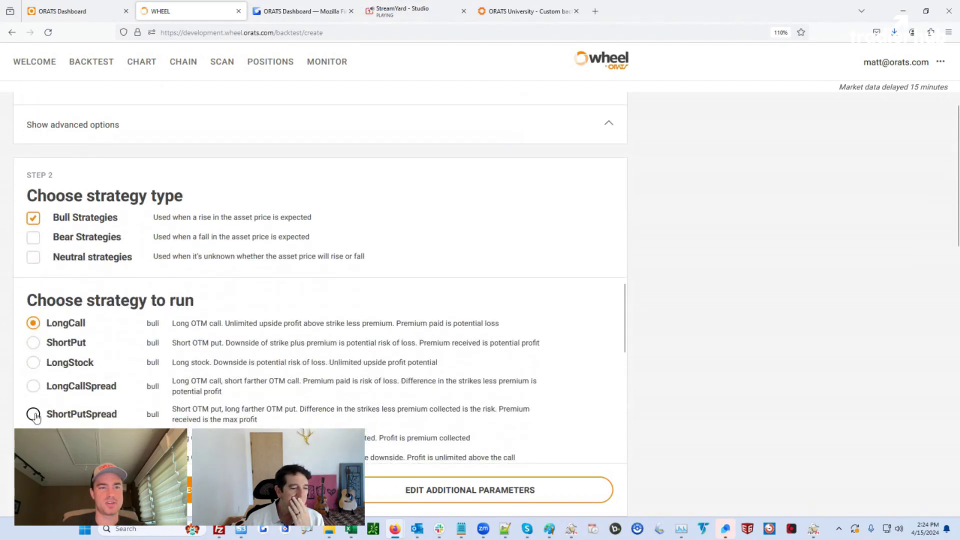
pyautogui.click(33, 414)
pyautogui.scroll(4, 208, 284)
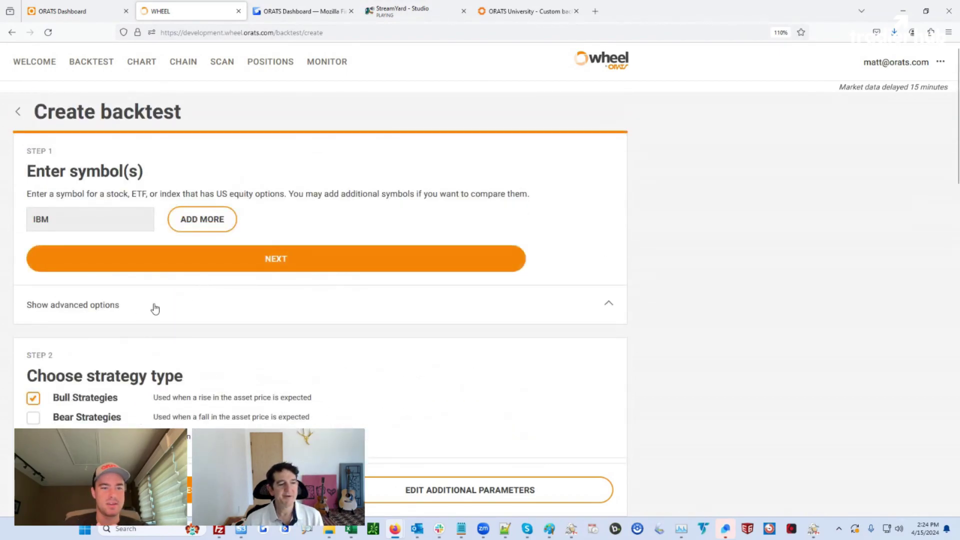
# - Replace IBM with SPY and open the example entry and exit signals sheet
pyautogui.doubleClick(68, 221)
pyautogui.write('SP')
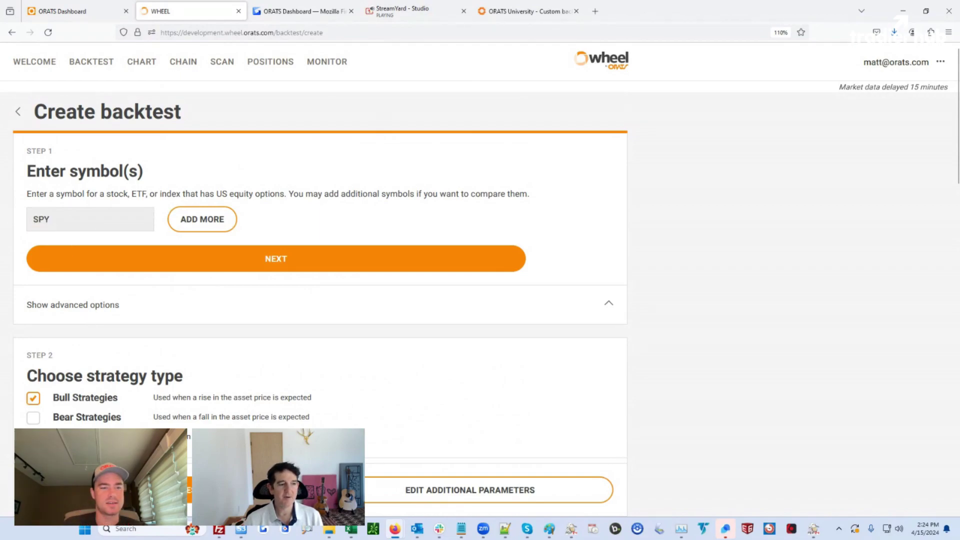
pyautogui.write('Y')
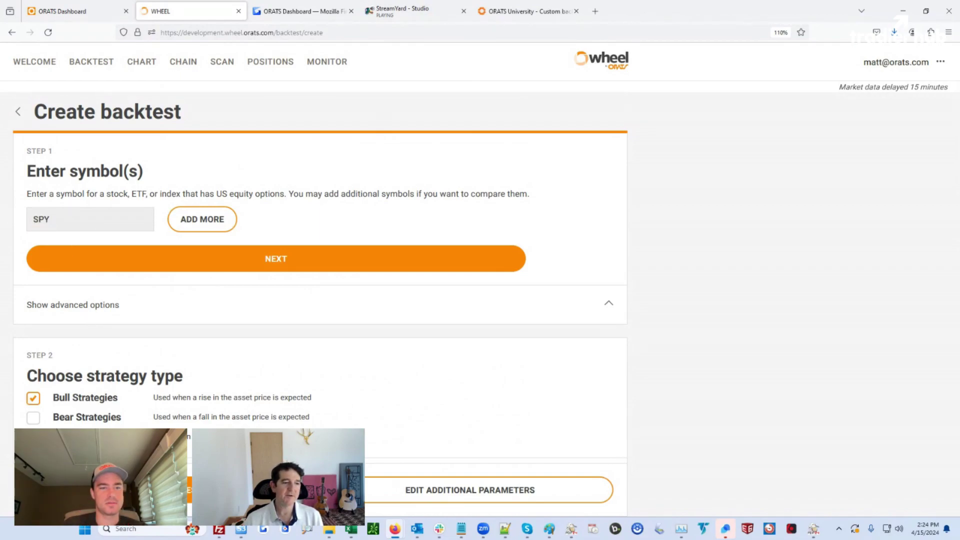
pyautogui.click(66, 310)
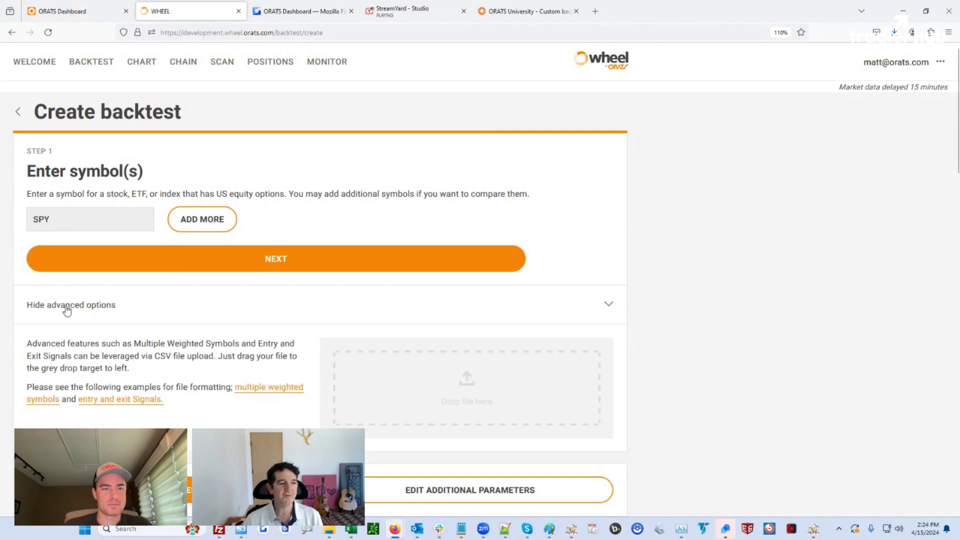
pyautogui.click(106, 403)
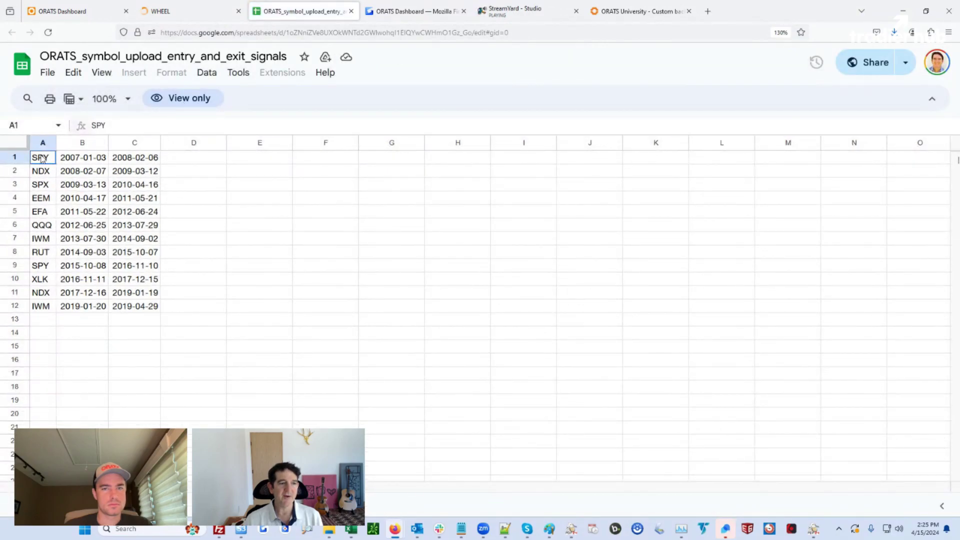
# - Paste the first SPY signal row (A1:C1) into a blank Excel workbook, then return to the backtest page
pyautogui.moveTo(44, 159); pyautogui.dragTo(132, 159)
pyautogui.hotkey('ctrl', 'c')
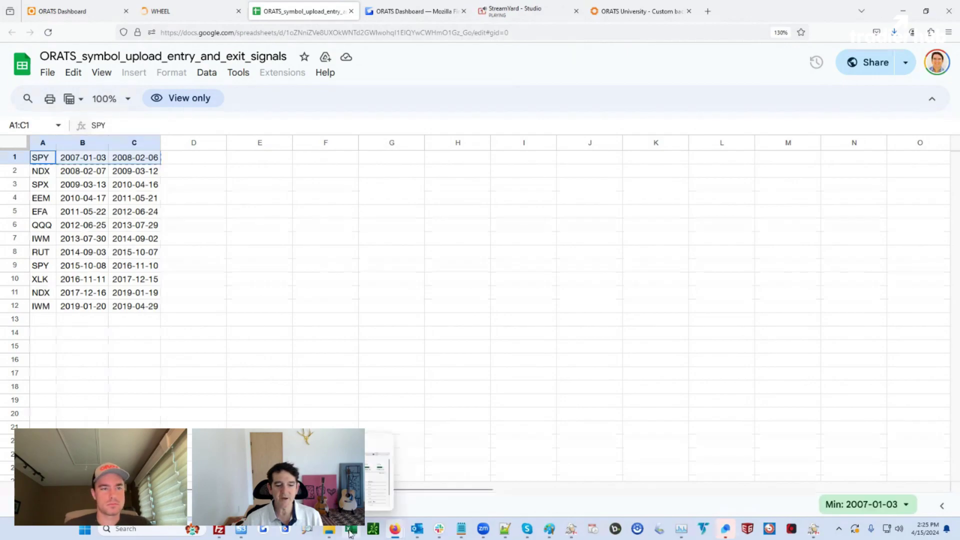
pyautogui.click(352, 529)
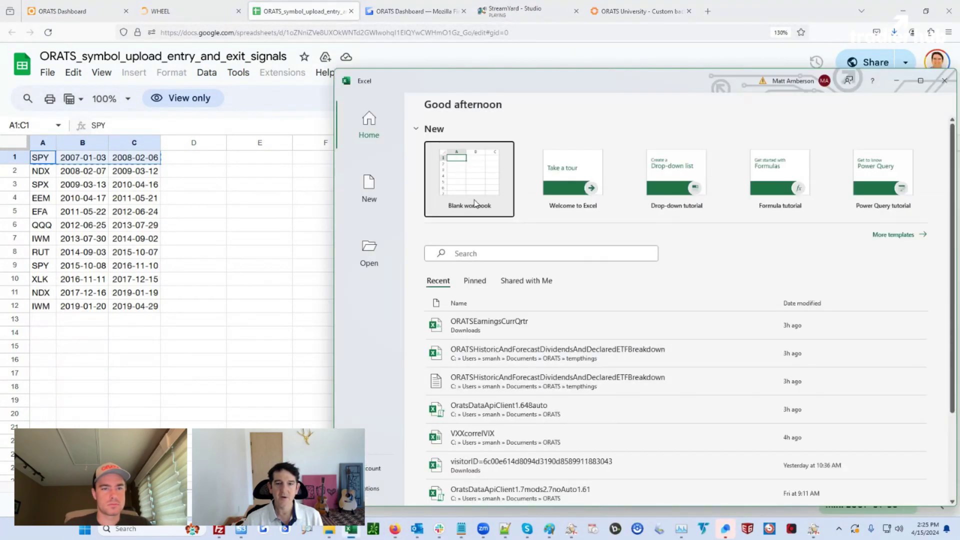
pyautogui.click(476, 201)
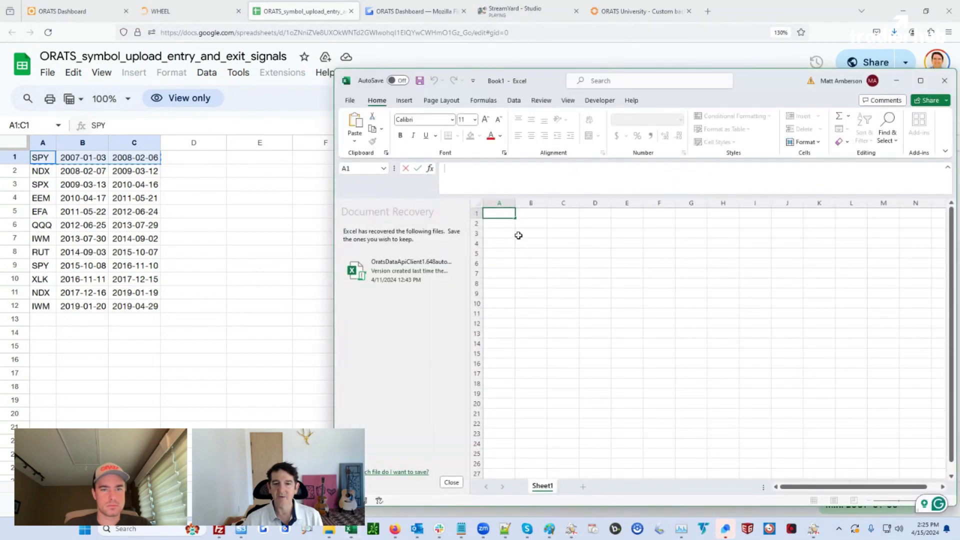
pyautogui.hotkey('ctrl', 'v')
pyautogui.click(503, 230)
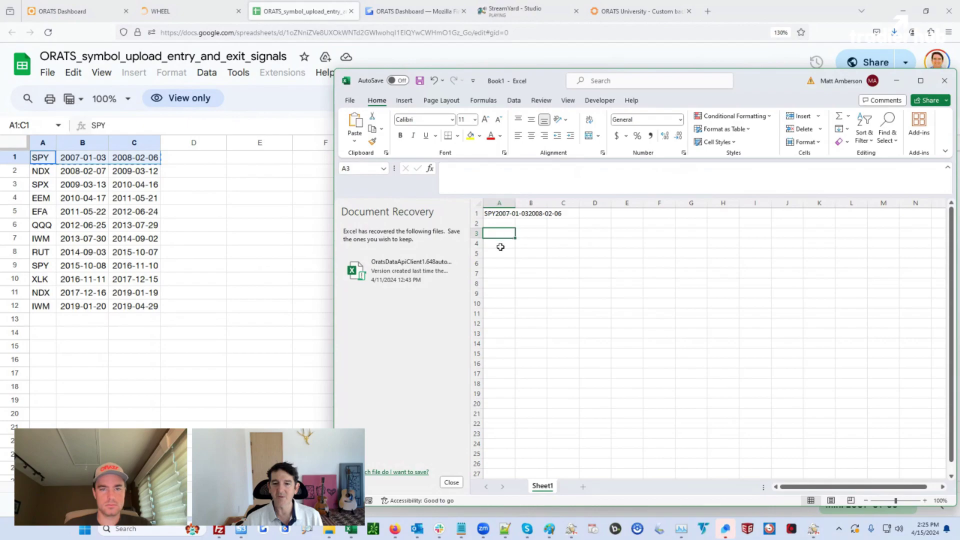
pyautogui.click(236, 216)
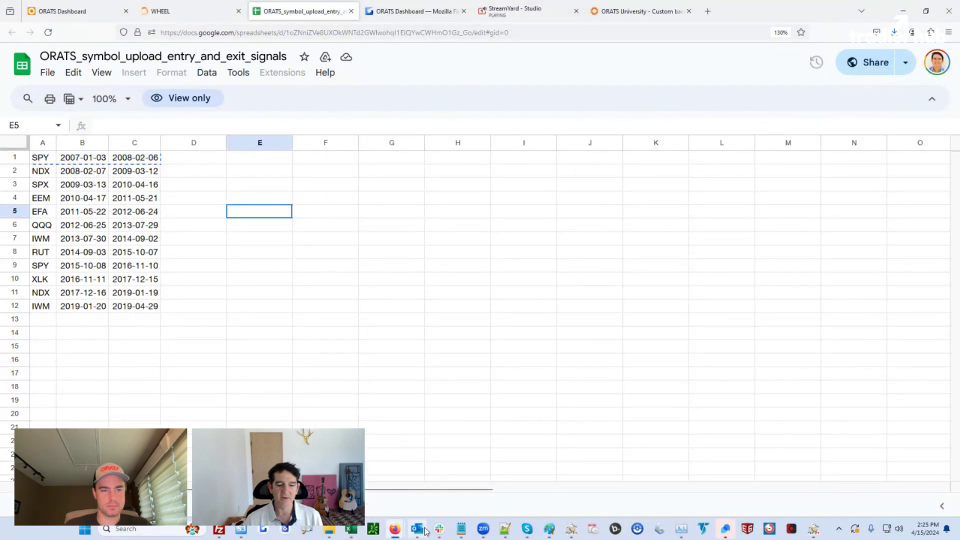
pyautogui.moveTo(395, 529)
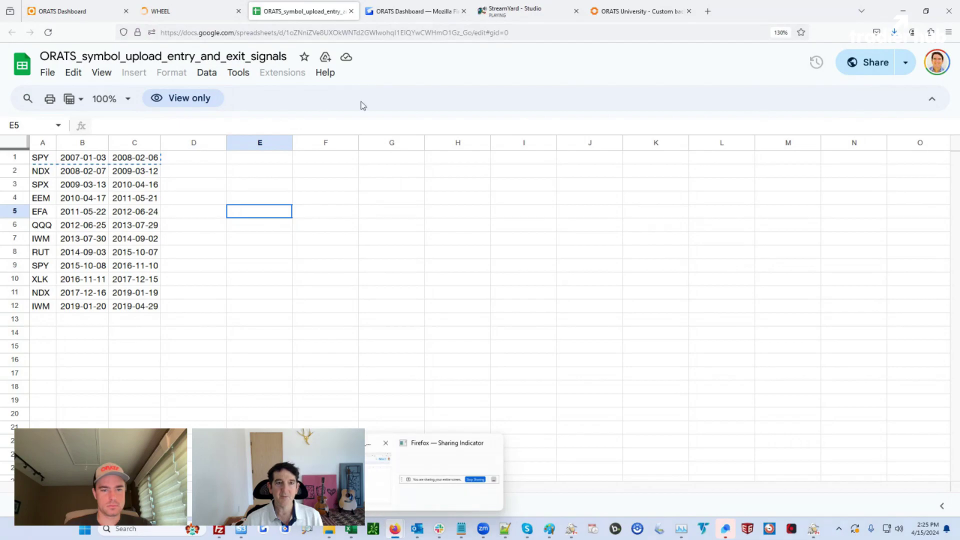
pyautogui.click(171, 14)
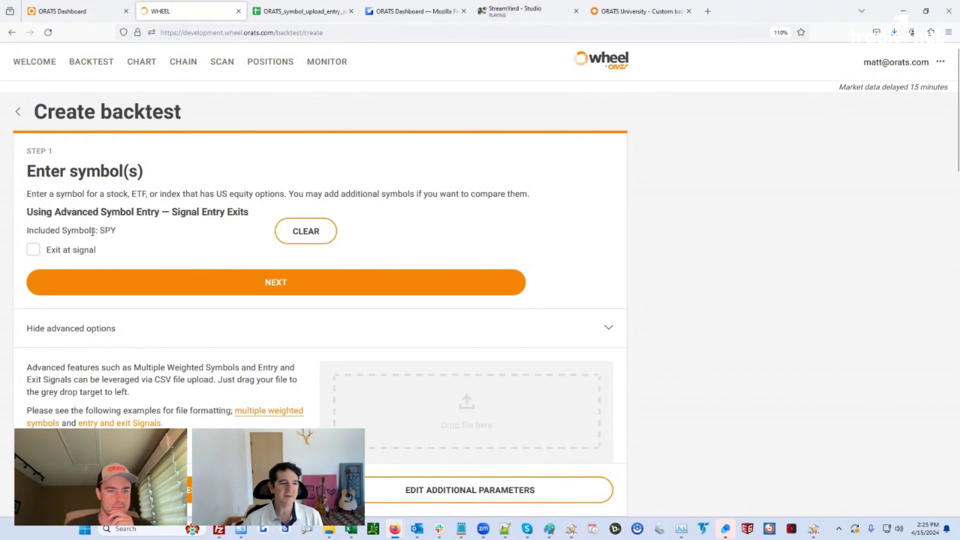
# - Copy the first two signal rows (A1:C2) and clear the SPY advanced symbol entry
pyautogui.moveTo(102, 230); pyautogui.dragTo(123, 235)
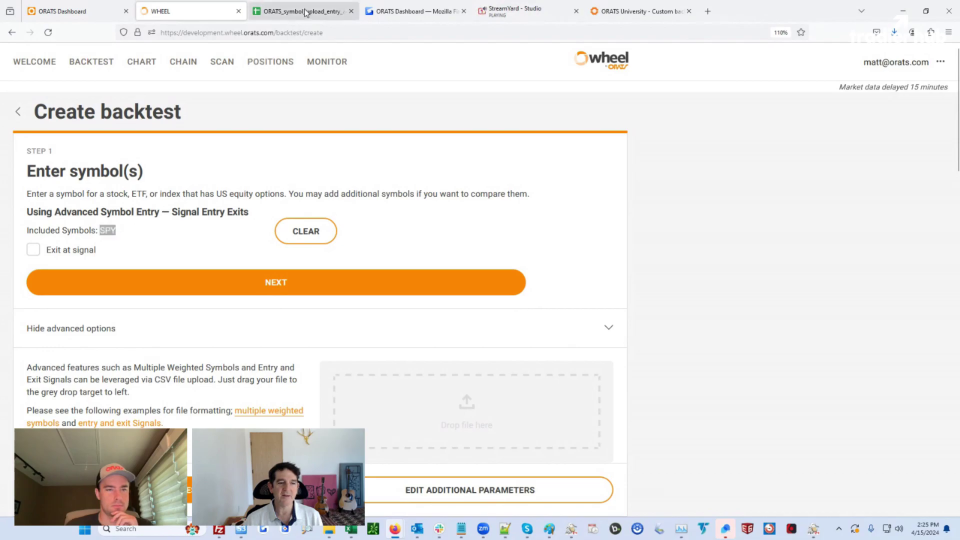
pyautogui.click(300, 11)
pyautogui.moveTo(45, 159); pyautogui.dragTo(137, 172)
pyautogui.hotkey('ctrl', 'c')
pyautogui.hotkey('alt', 'Tab')
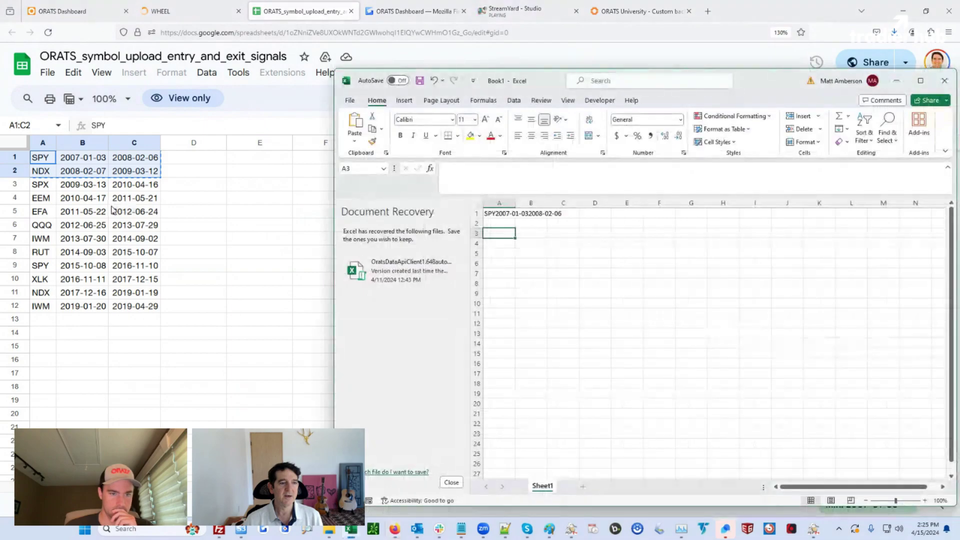
pyautogui.hotkey('alt', 'Tab')
pyautogui.click(183, 12)
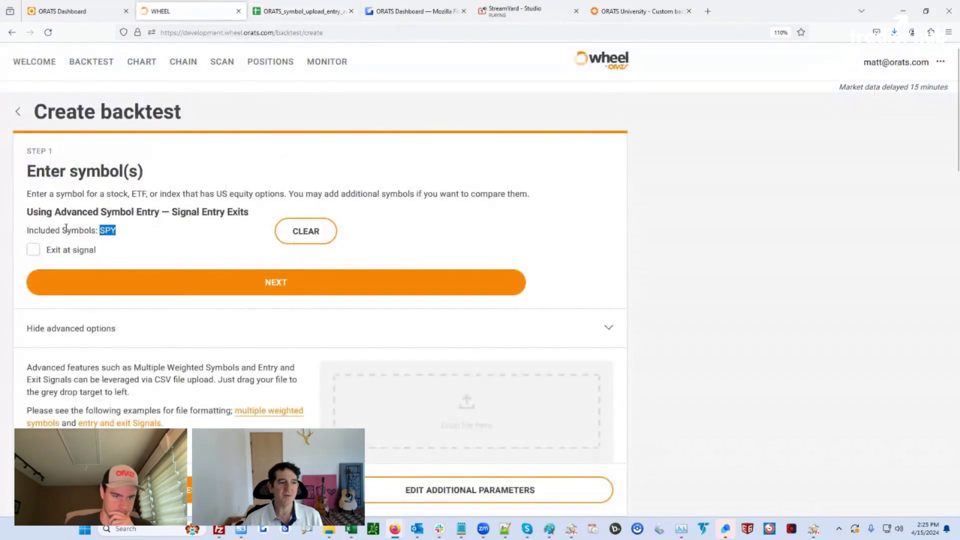
pyautogui.click(313, 242)
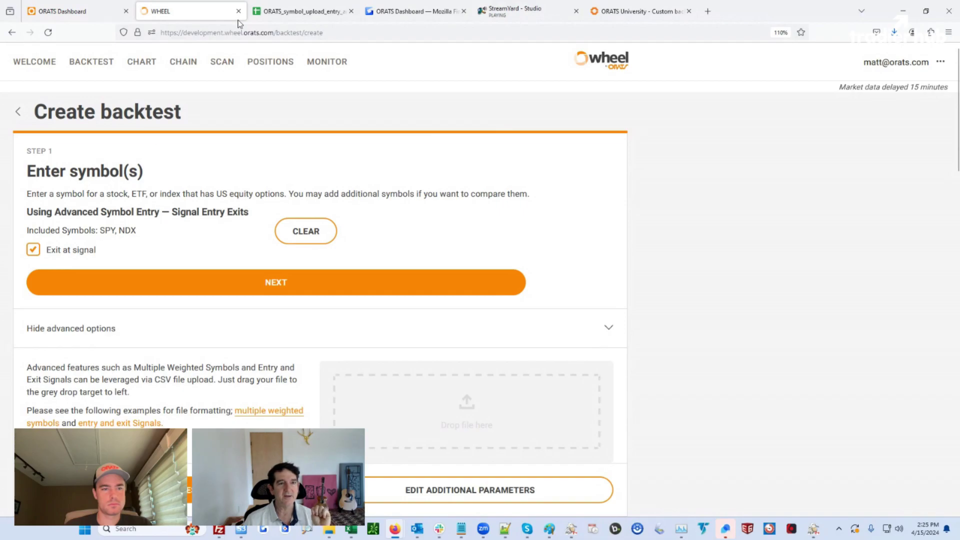
# - Paste all twelve signal rows (A1:C12) into the symbol field, advance with NEXT, and go back to history
pyautogui.click(258, 15)
pyautogui.click(147, 160)
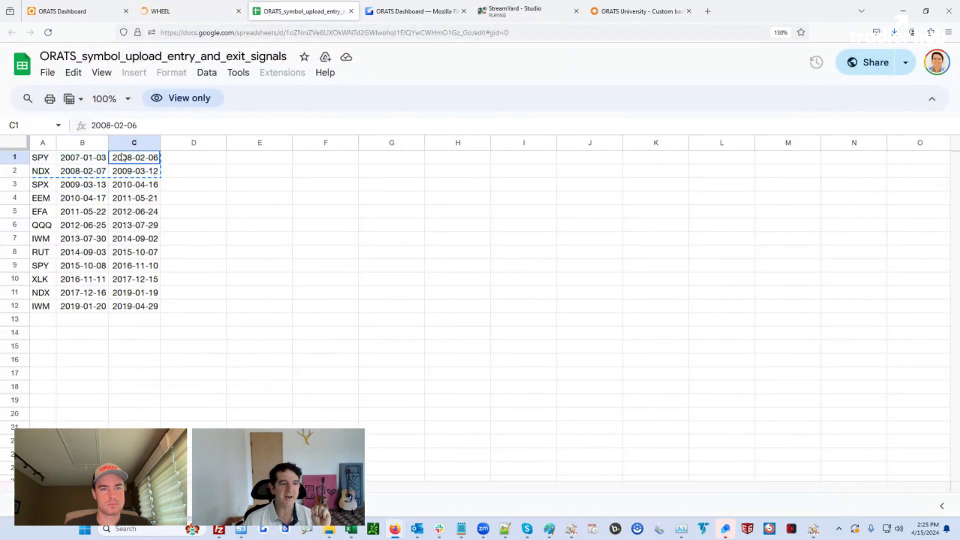
pyautogui.click(83, 159)
pyautogui.click(129, 159)
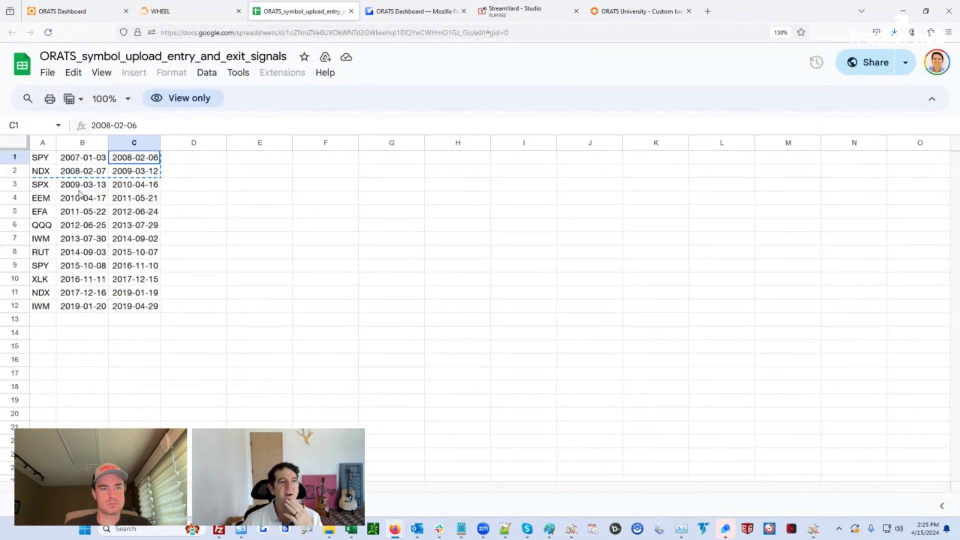
pyautogui.moveTo(41, 160); pyautogui.dragTo(135, 316)
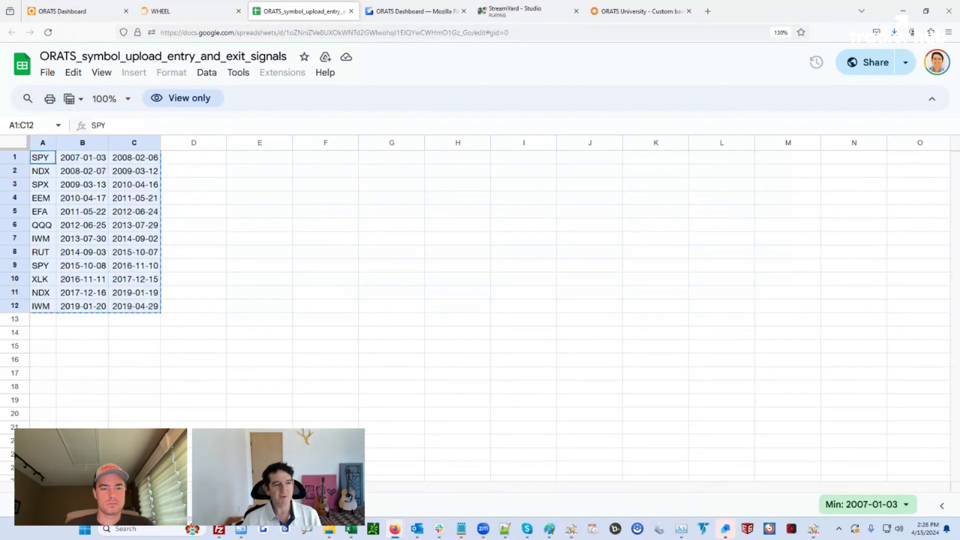
pyautogui.click(160, 12)
pyautogui.click(276, 235)
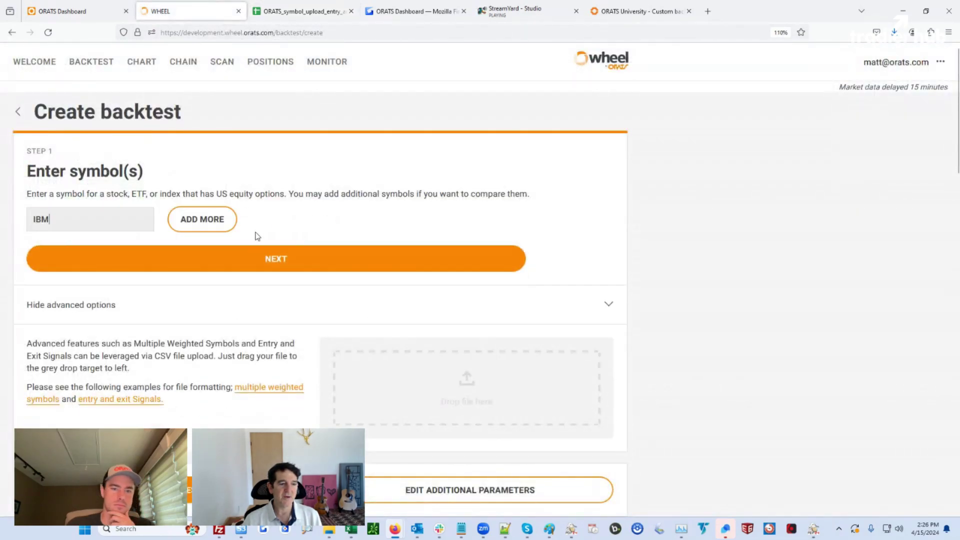
pyautogui.click(111, 221)
pyautogui.hotkey('ctrl', 'v')
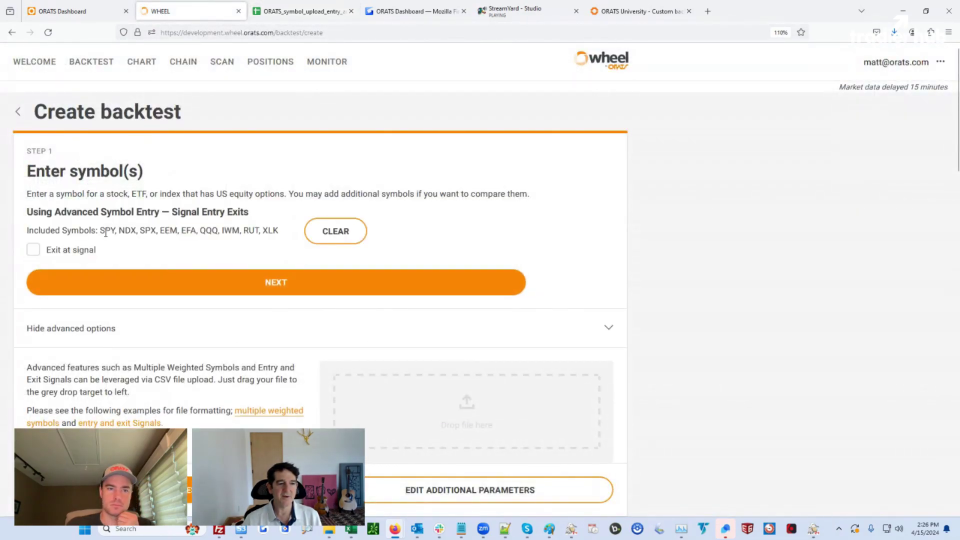
pyautogui.moveTo(100, 230); pyautogui.dragTo(286, 236)
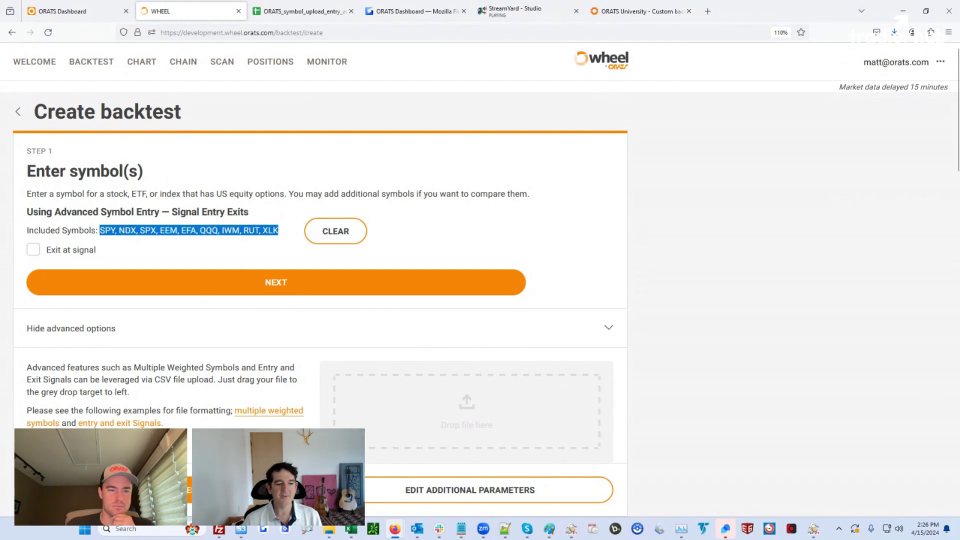
pyautogui.click(277, 282)
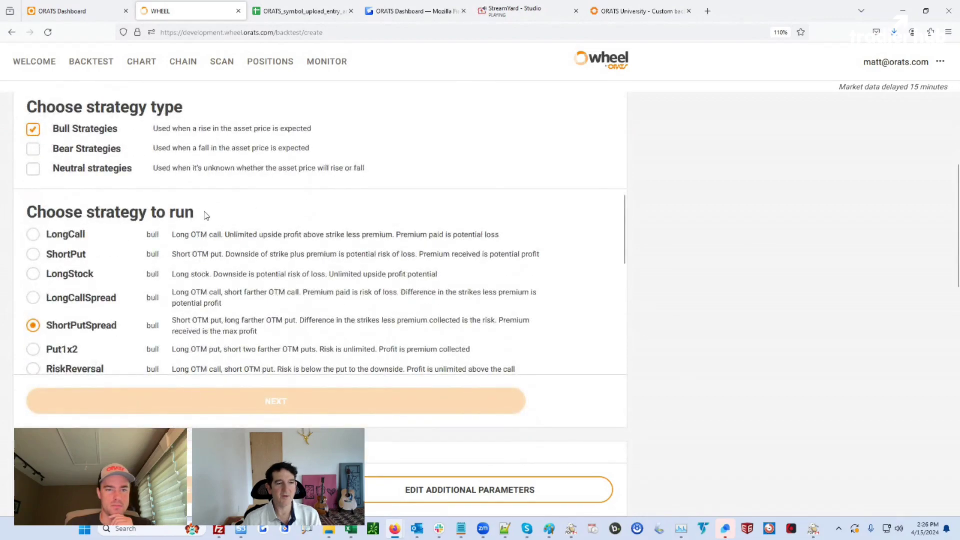
pyautogui.hotkey('alt', 'Left')
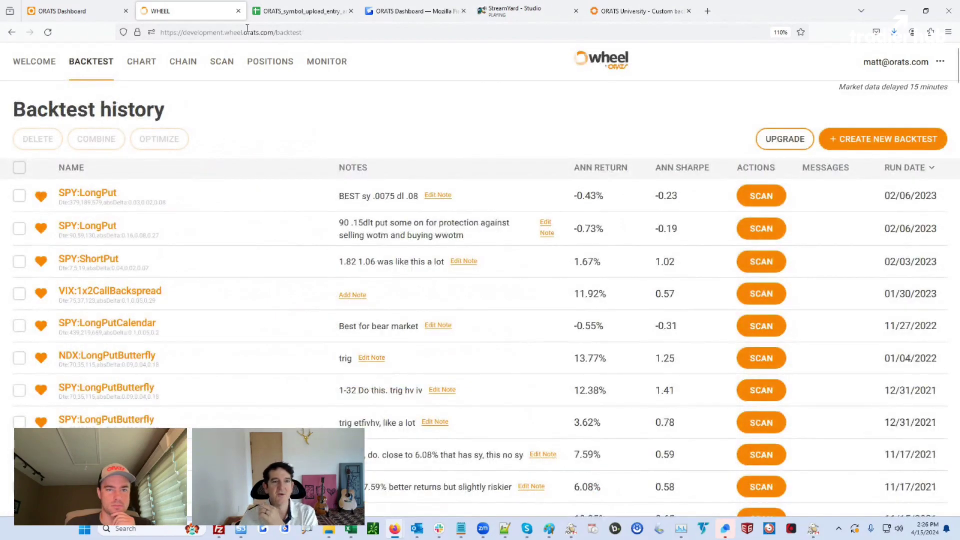
# - Start another new backtest and reveal its advanced CSV upload options
pyautogui.hotkey('ctrl', 'Tab')
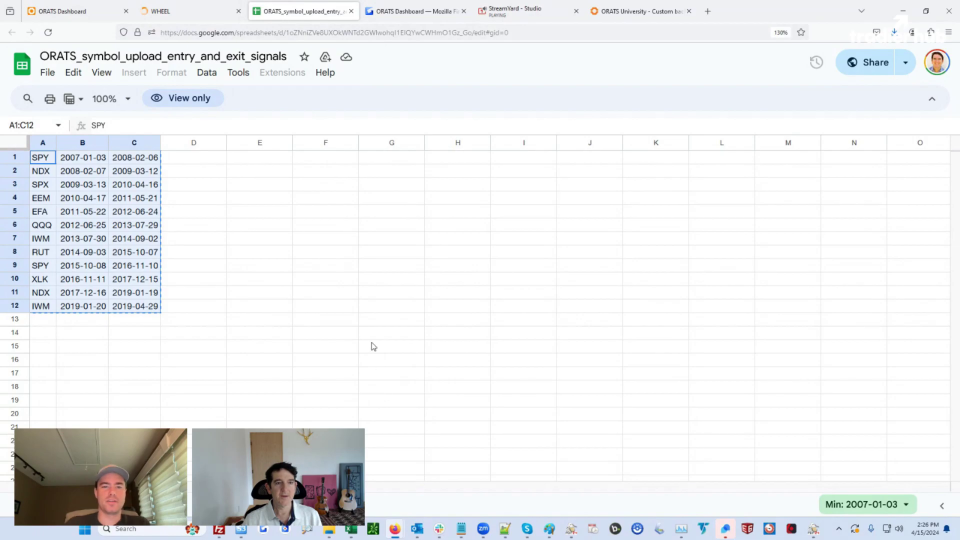
pyautogui.click(199, 12)
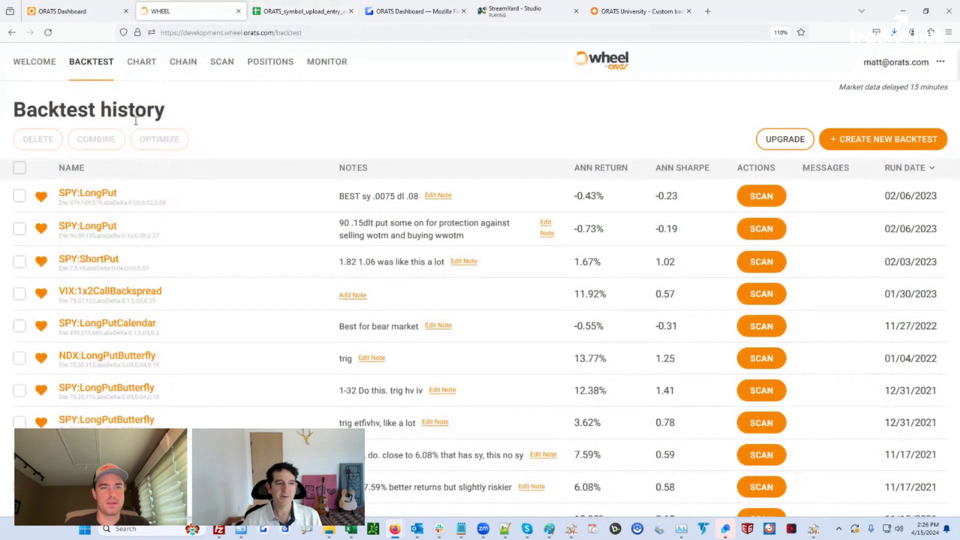
pyautogui.click(901, 143)
pyautogui.click(72, 306)
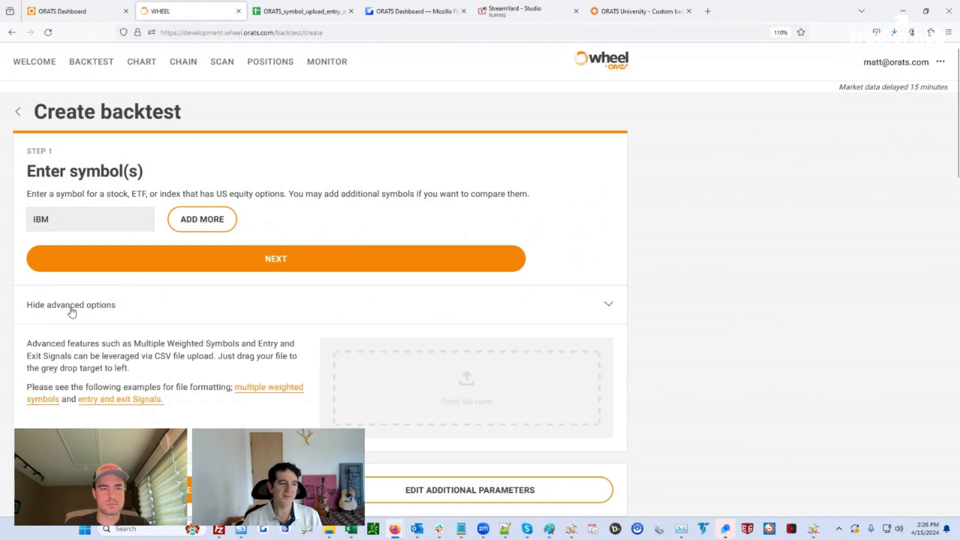
# - Return to the Backtest history and scroll to today's SPY:ShortPutSpread runs
pyautogui.click(93, 67)
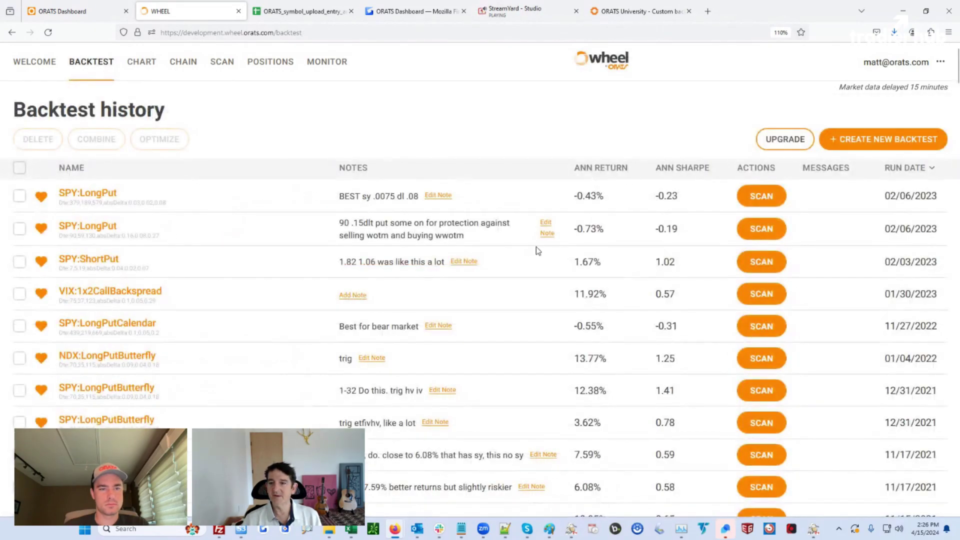
pyautogui.scroll(-20, 386, 305)
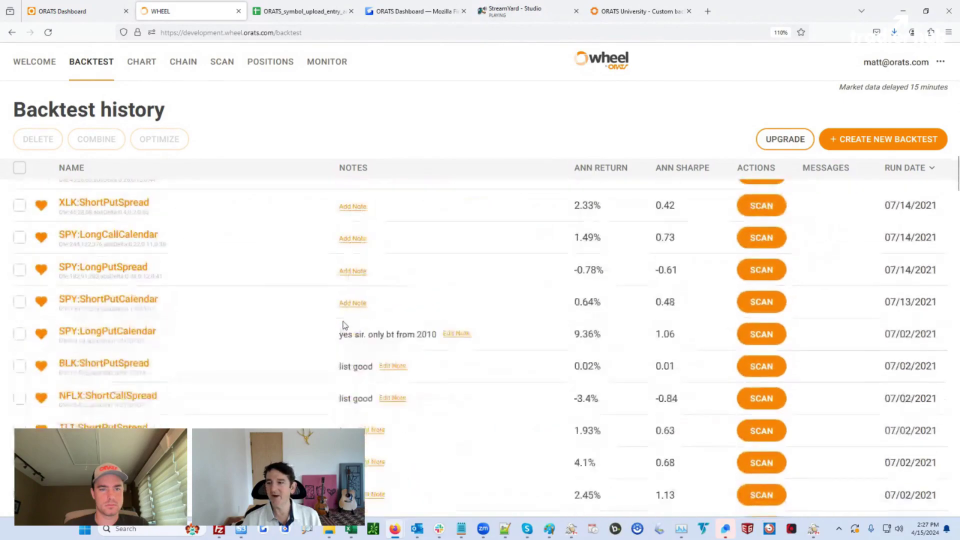
pyautogui.scroll(-15, 206, 339)
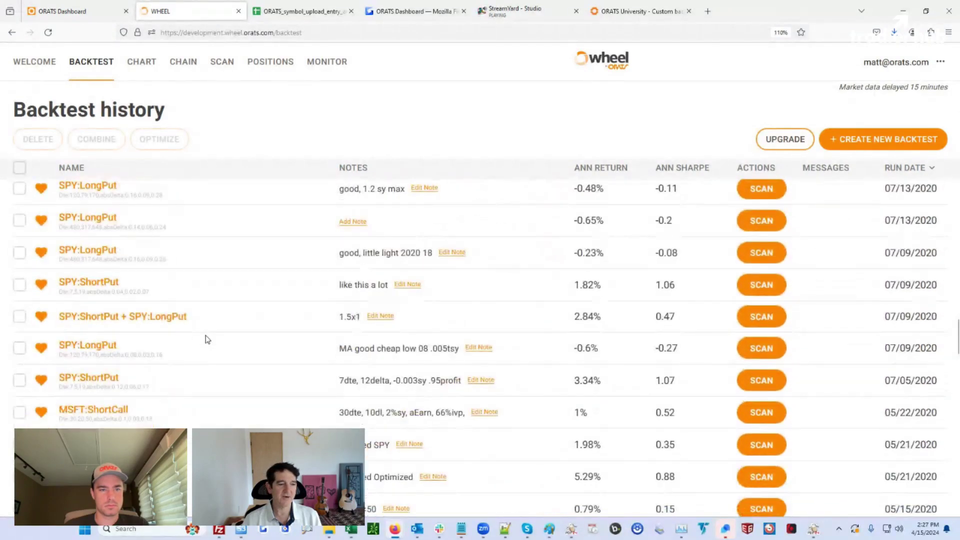
pyautogui.scroll(-2, 206, 338)
pyautogui.scroll(5, 206, 339)
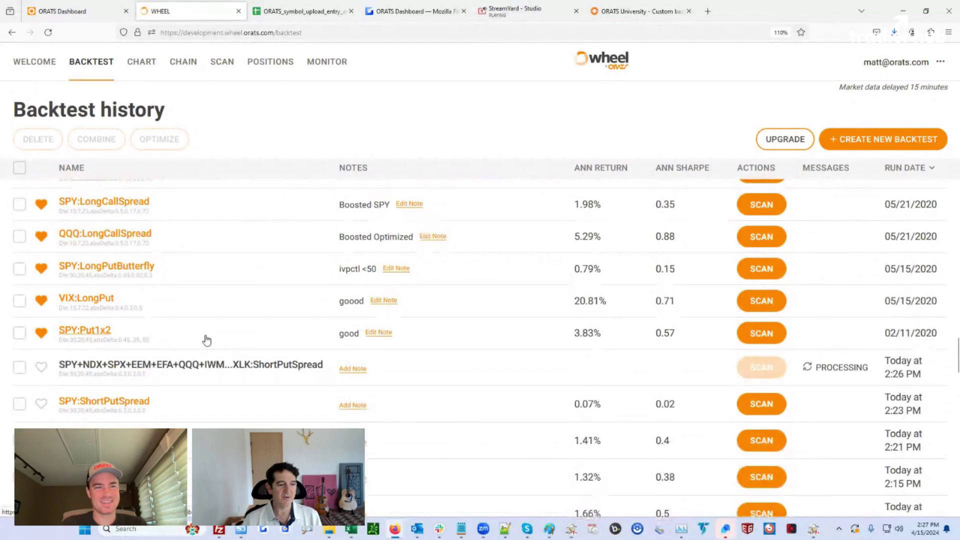
pyautogui.scroll(-3, 206, 395)
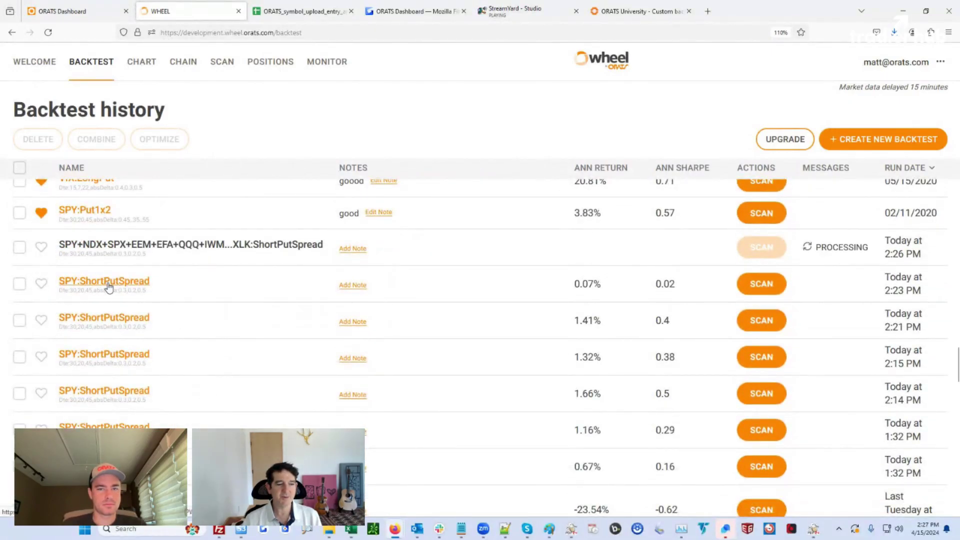
# - Open the 2:23 PM SPY:ShortPutSpread report, check its inputs and chart, then return to history
pyautogui.click(125, 283)
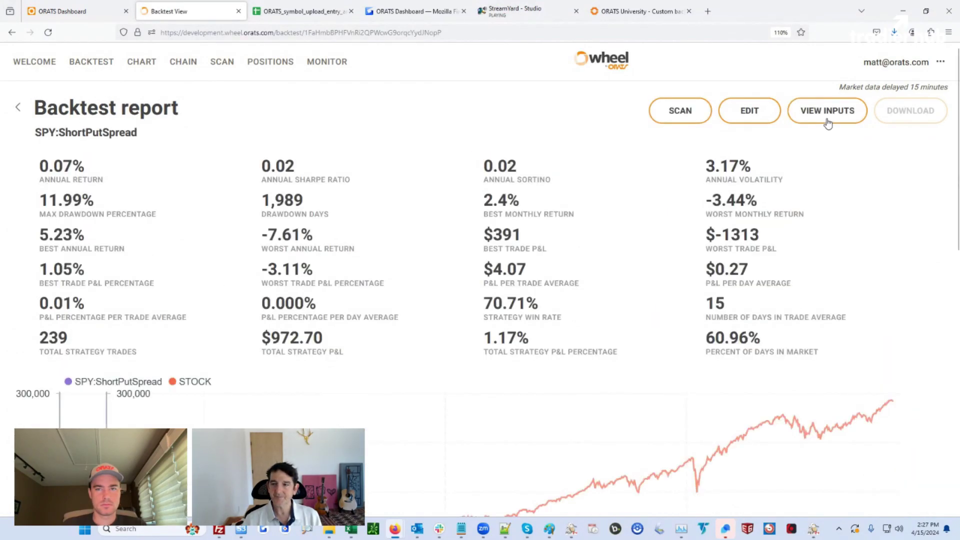
pyautogui.click(828, 116)
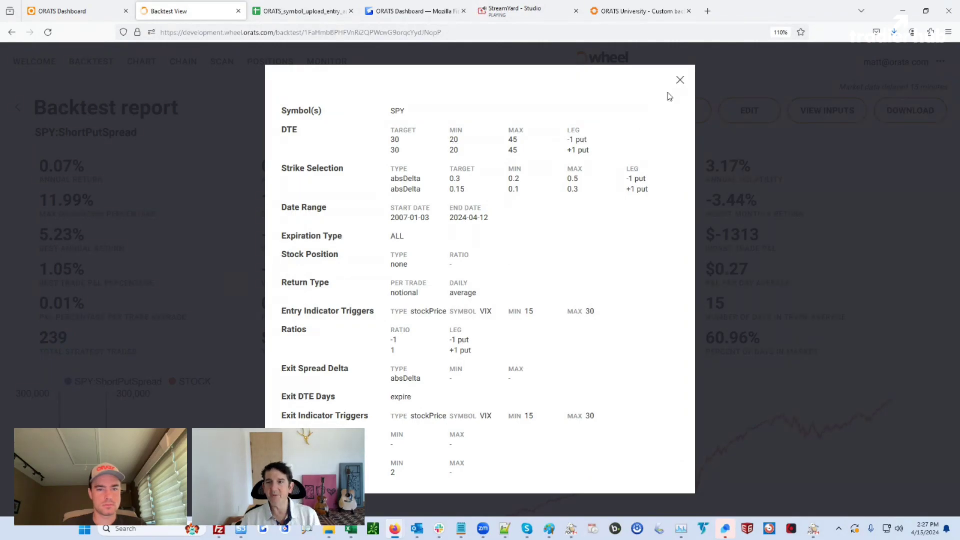
pyautogui.click(679, 81)
pyautogui.scroll(-4, 713, 379)
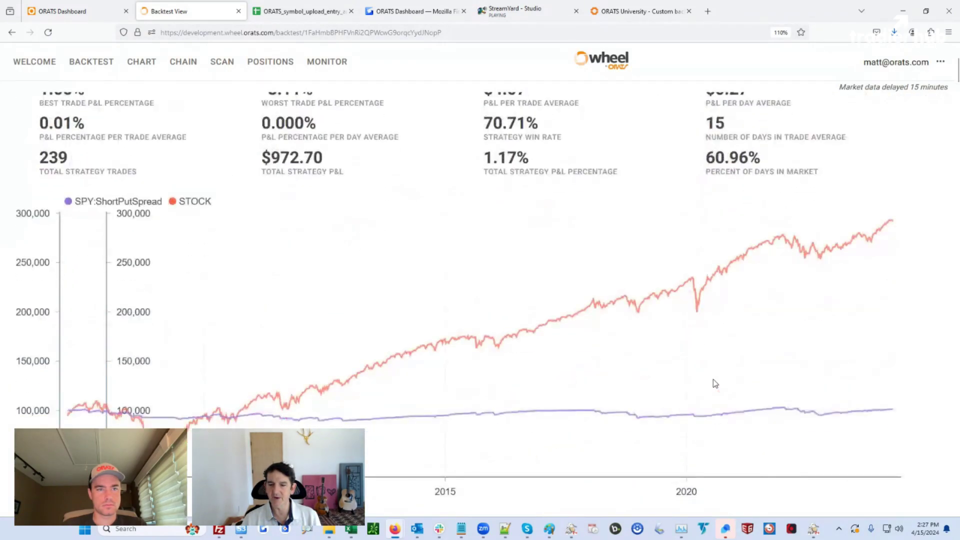
pyautogui.scroll(3, 721, 385)
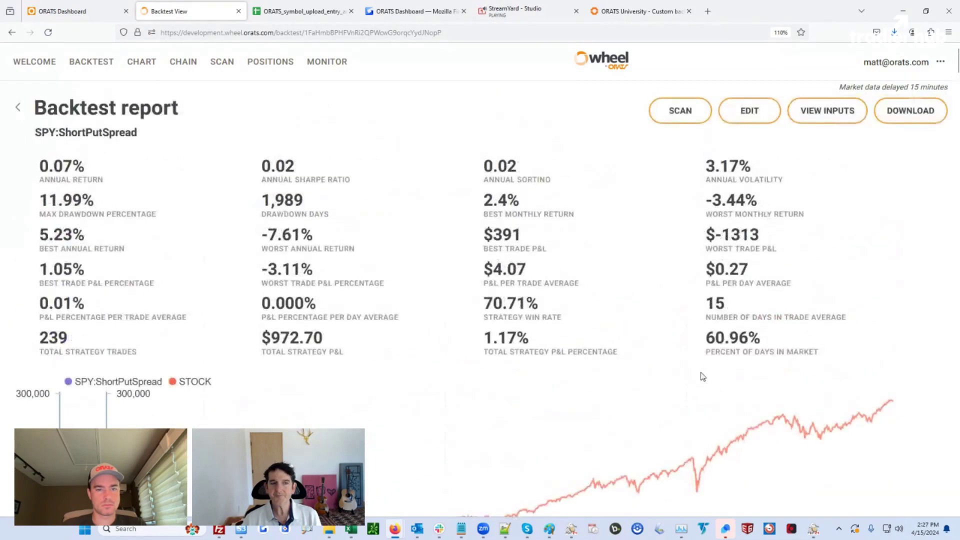
pyautogui.click(89, 63)
pyautogui.scroll(-15, 317, 302)
# - Open the 2:14 PM SPY:ShortPutSpread report, try a scan, and show its inputs with the iv30d trigger
pyautogui.scroll(-20, 258, 369)
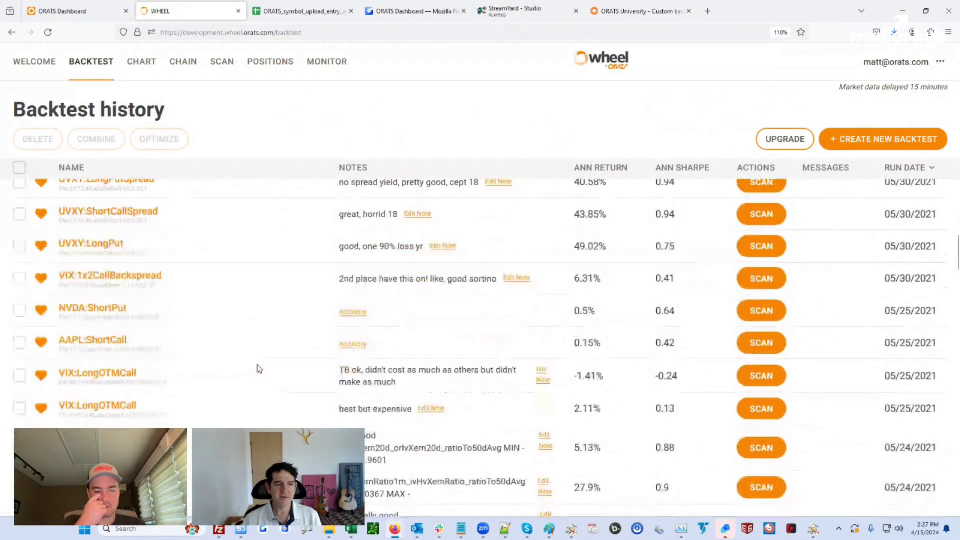
pyautogui.scroll(-15, 259, 370)
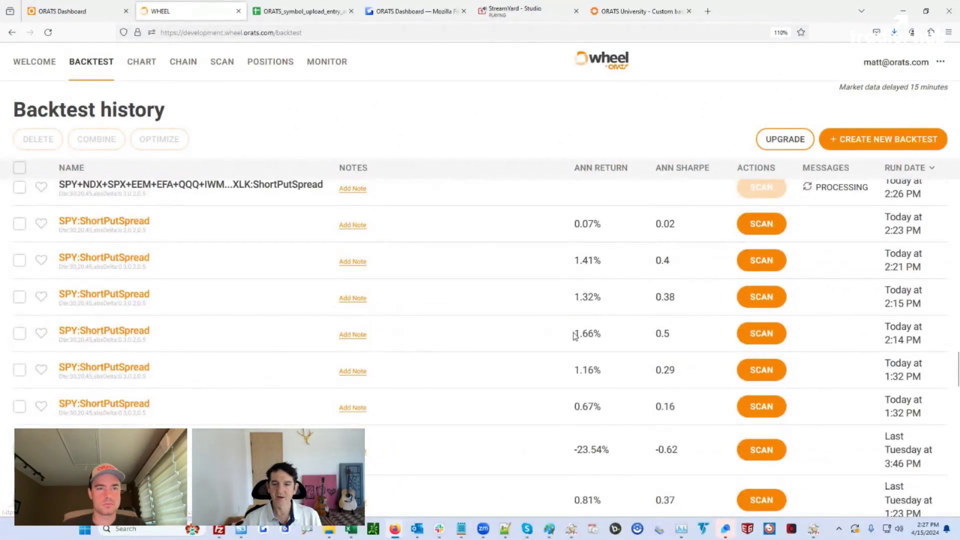
pyautogui.click(118, 334)
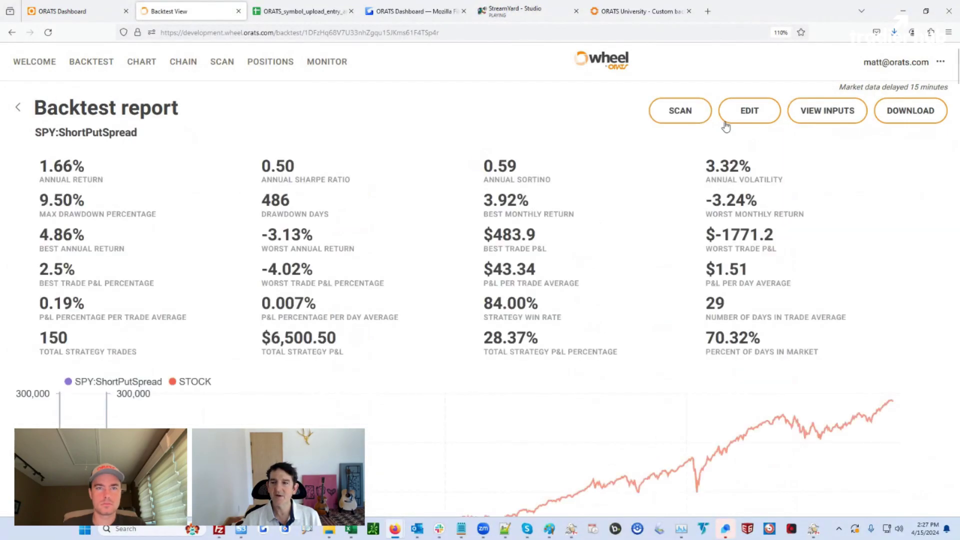
pyautogui.click(814, 120)
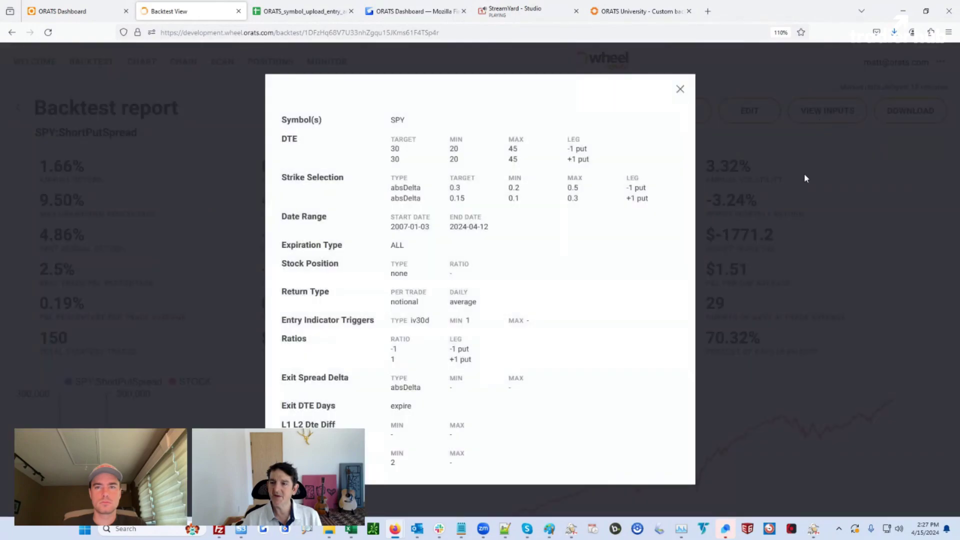
pyautogui.click(680, 91)
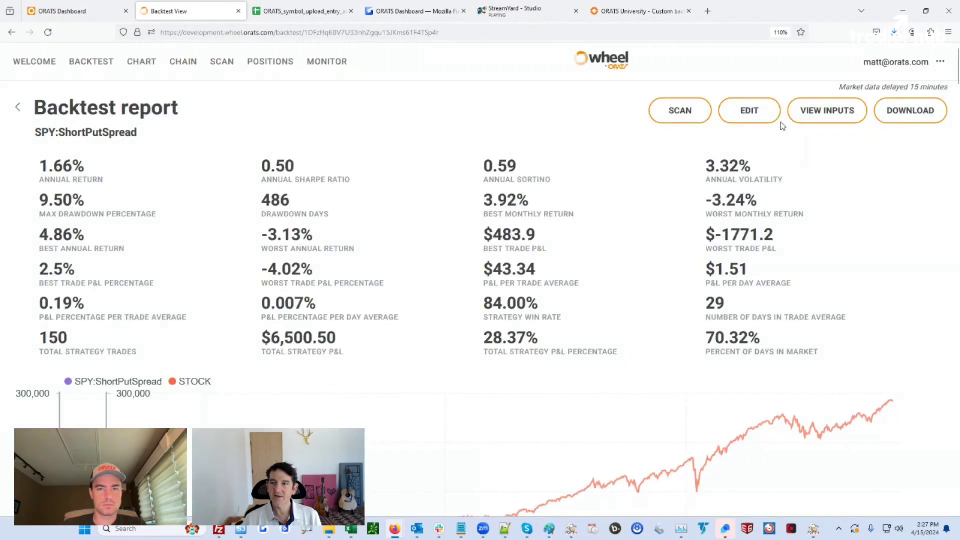
pyautogui.click(682, 114)
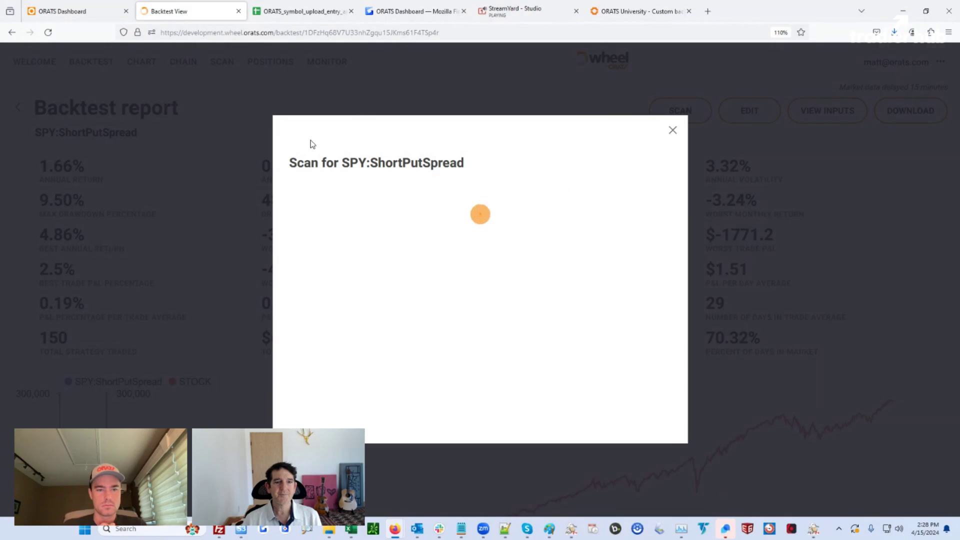
pyautogui.click(672, 131)
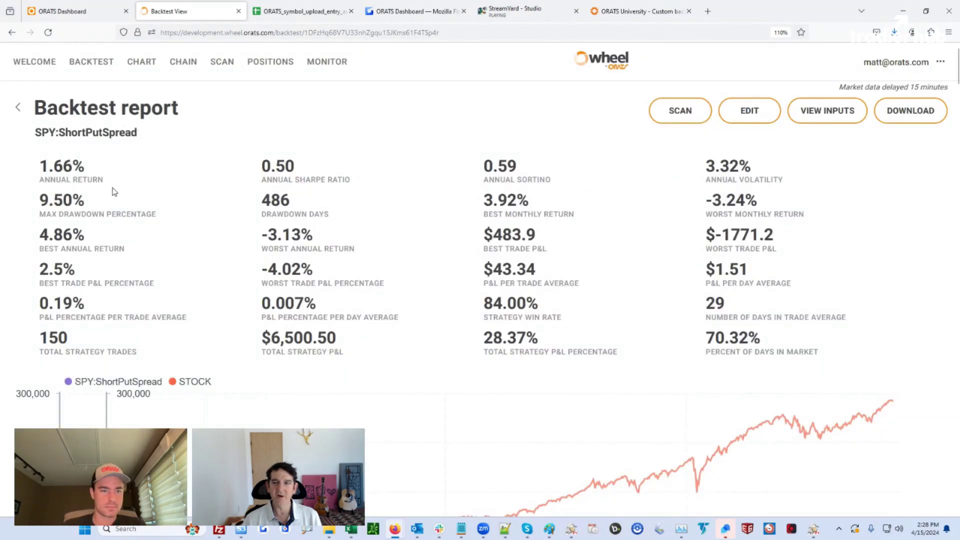
pyautogui.click(816, 111)
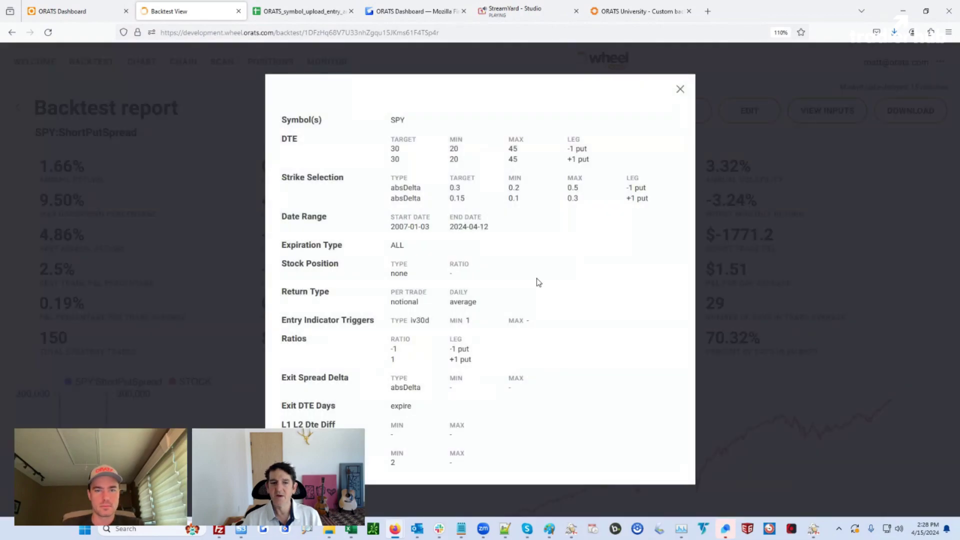
# - Edit the 2:14 PM backtest and confirm its iv30d/orHv120d entry trigger with minimum 1 unchanged
pyautogui.click(681, 89)
pyautogui.click(736, 110)
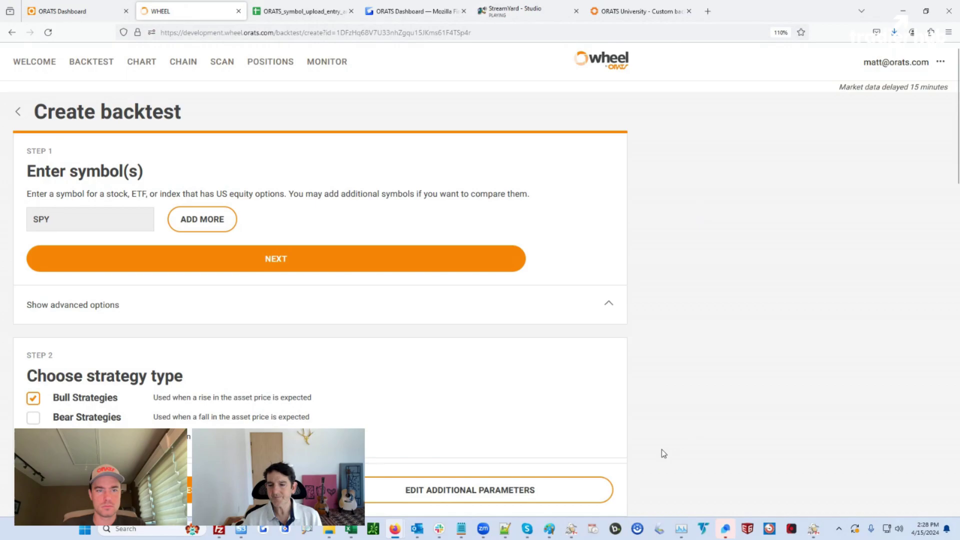
pyautogui.click(602, 478)
pyautogui.scroll(-7, 770, 387)
pyautogui.scroll(5, 928, 185)
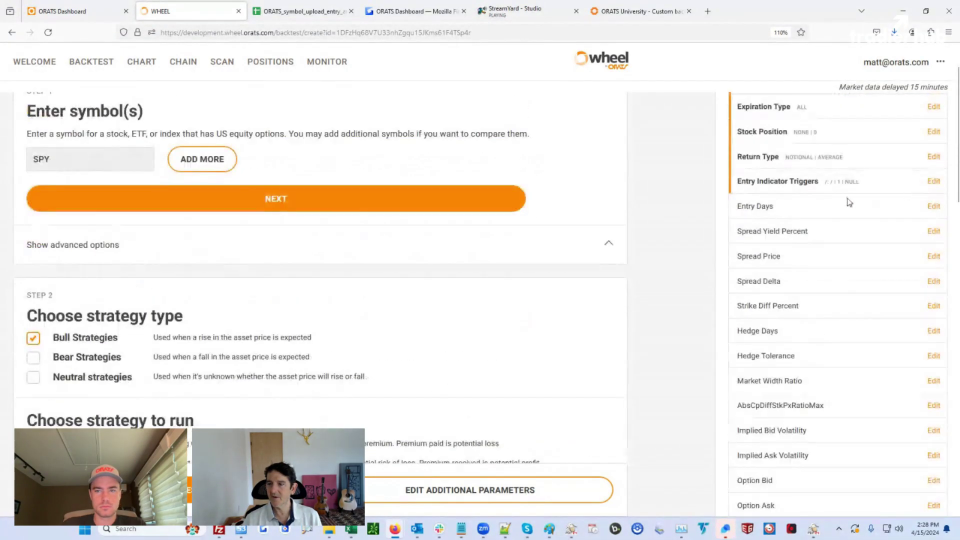
pyautogui.click(934, 182)
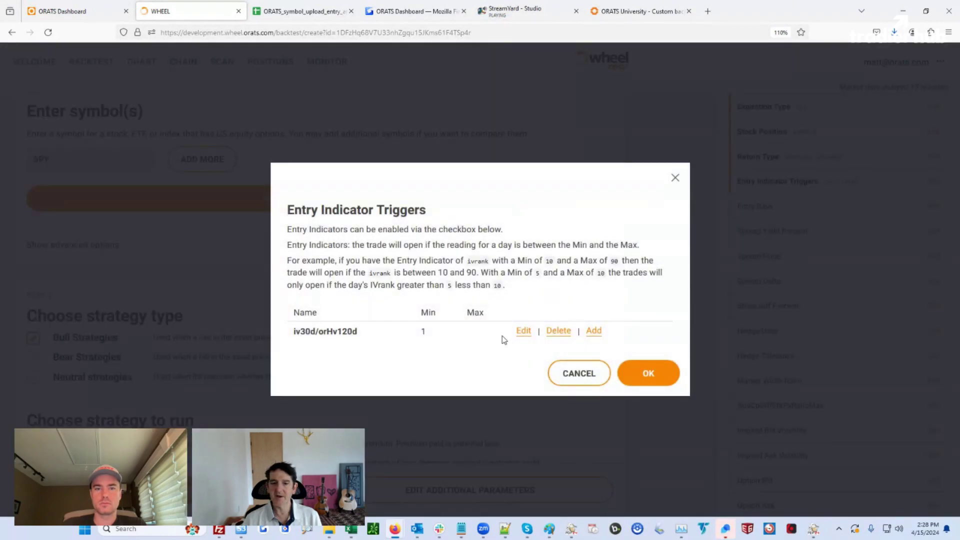
pyautogui.click(521, 331)
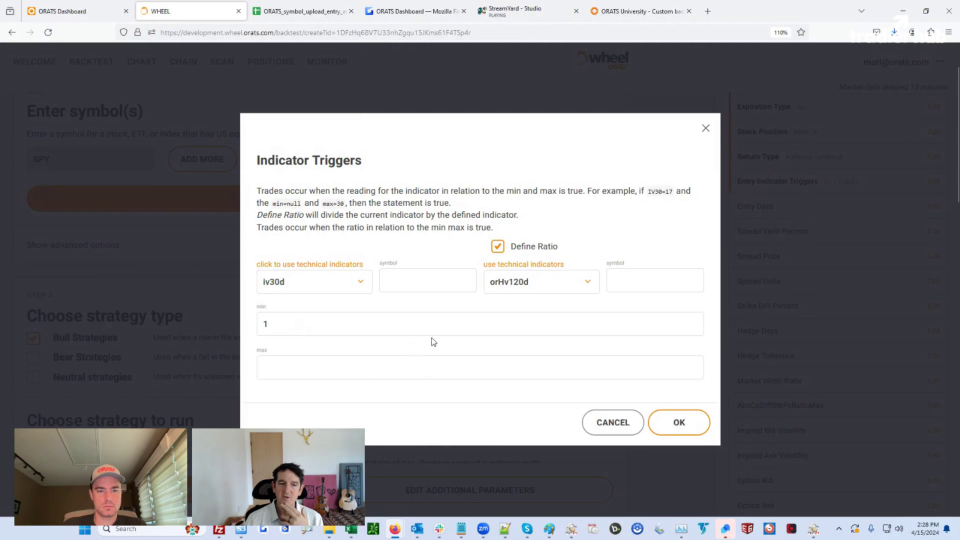
pyautogui.click(678, 425)
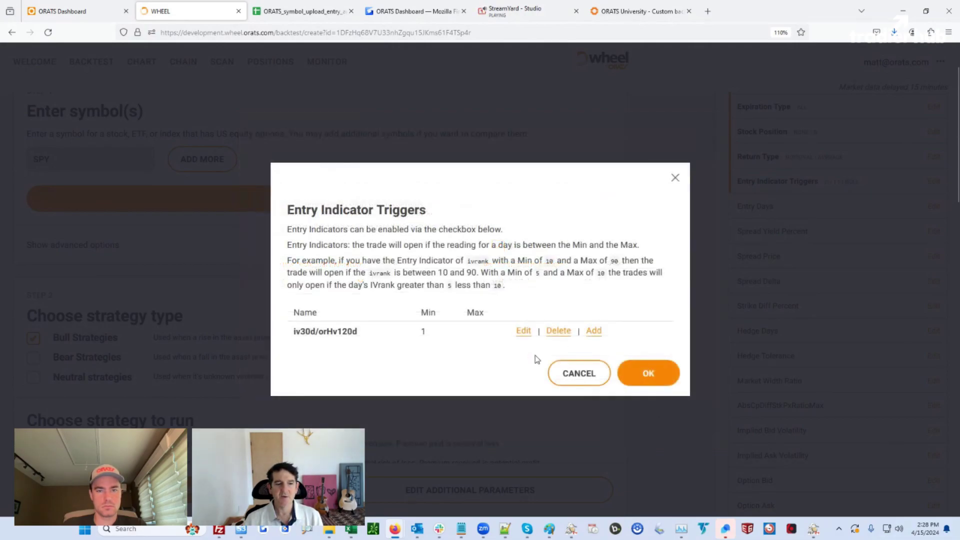
pyautogui.click(590, 375)
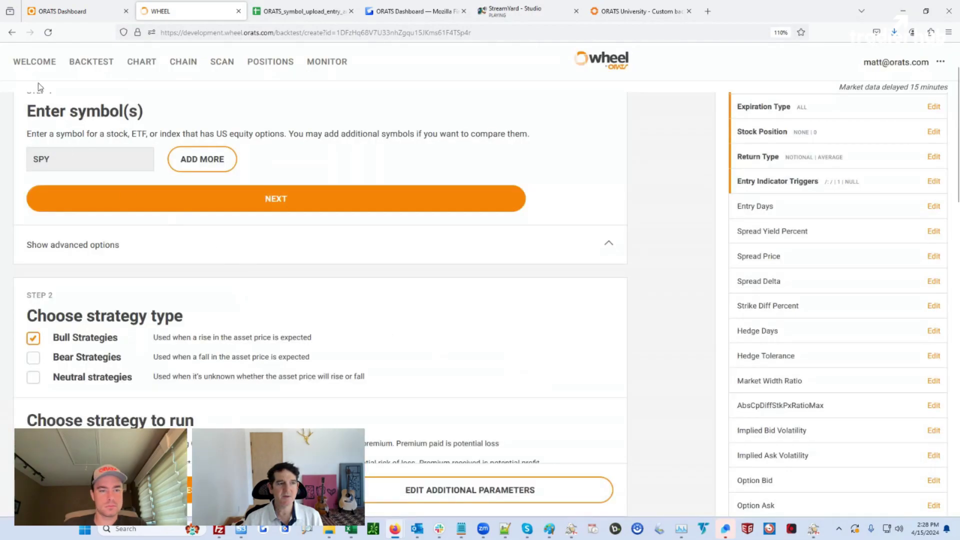
# - Exit the backtest editor and bring up the ORATS Dashboard Backtester with SPY Short Put Spread results
pyautogui.scroll(2, 450, 275)
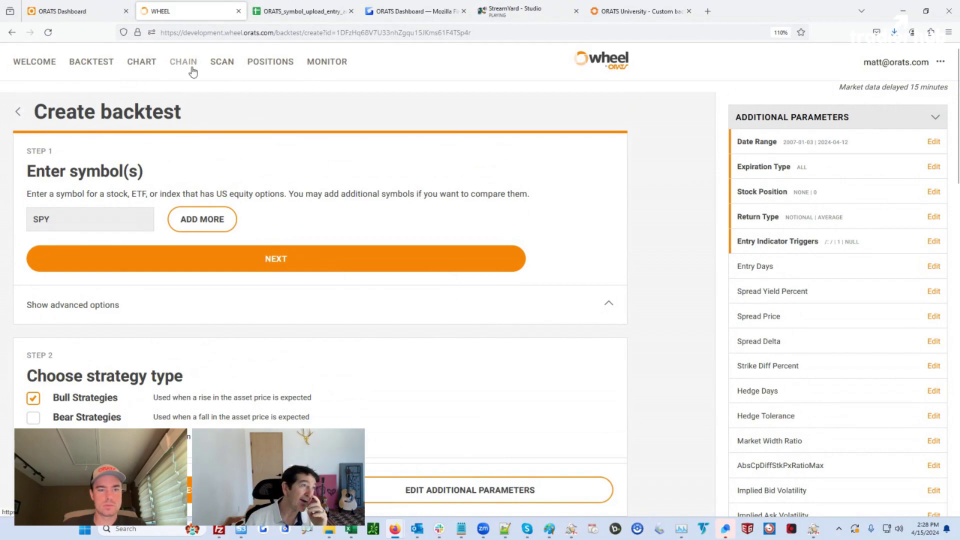
pyautogui.click(16, 114)
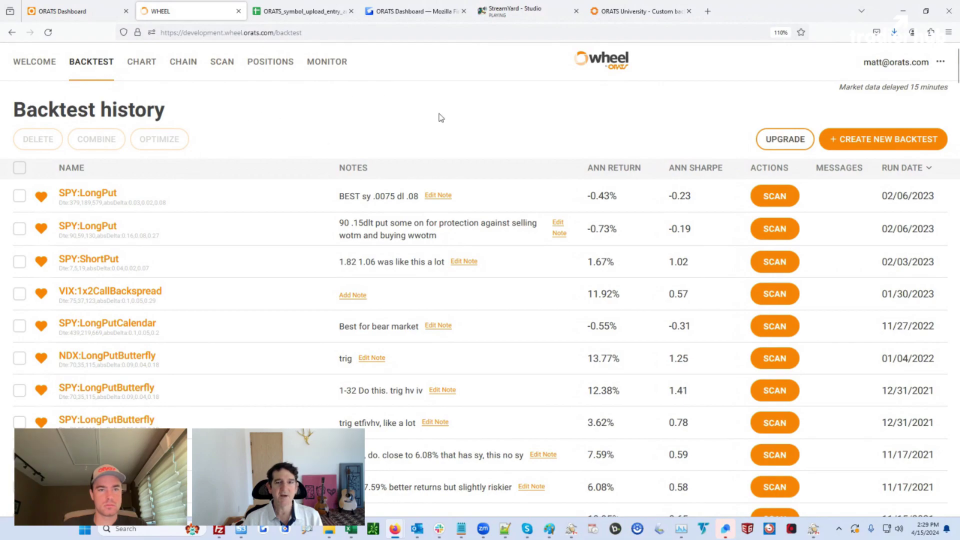
pyautogui.click(75, 11)
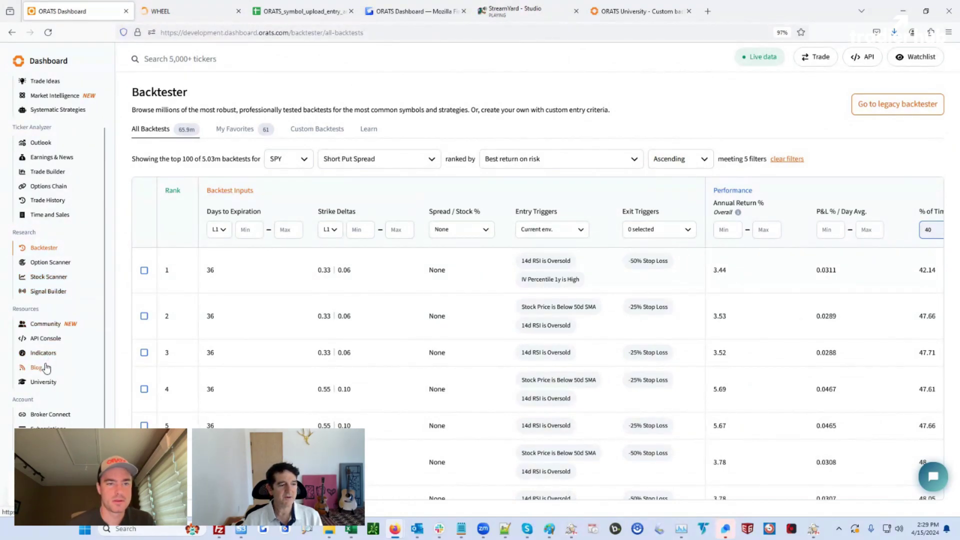
# - Open the Stock Scanner with SPY as the symbol list and show the Historical Volatility indicators
pyautogui.click(49, 277)
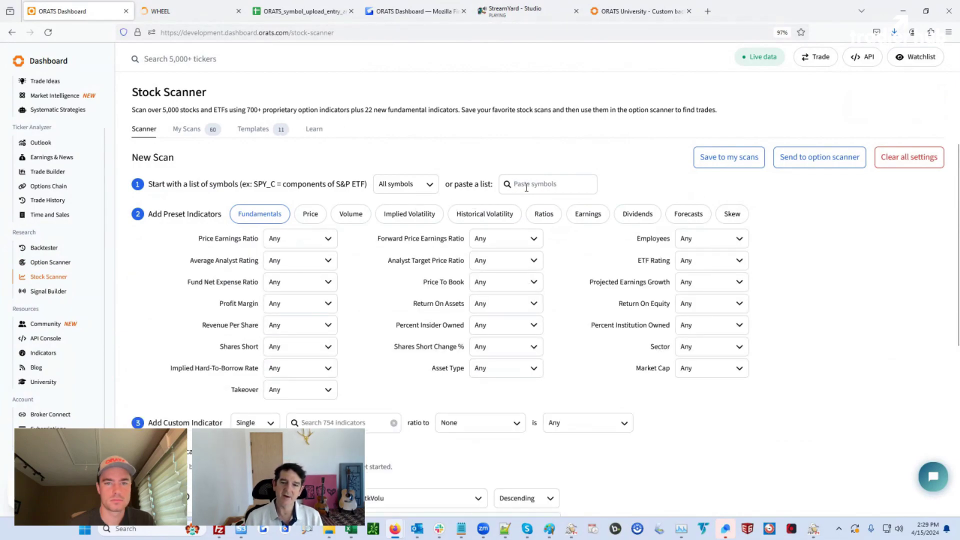
pyautogui.click(527, 185)
pyautogui.write('SPY')
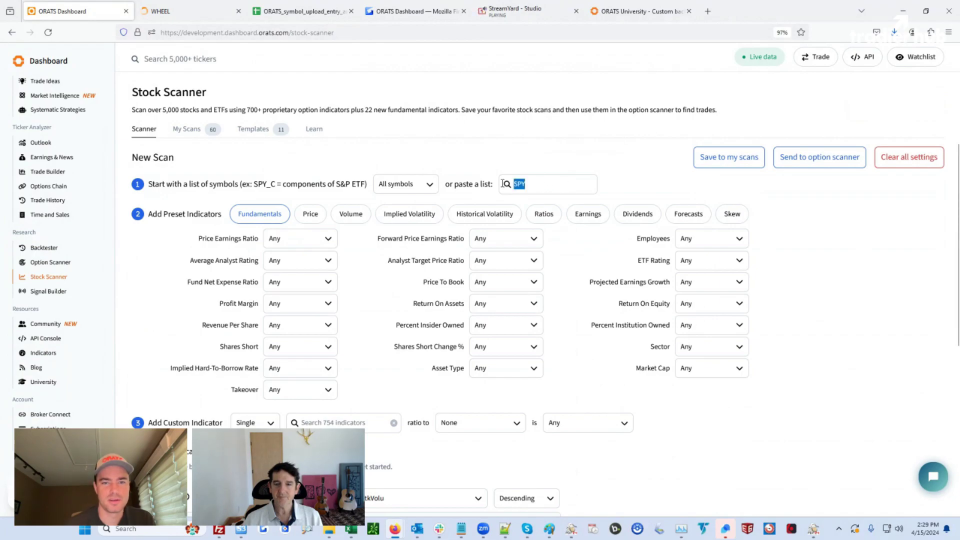
pyautogui.click(542, 185)
pyautogui.write('SPY')
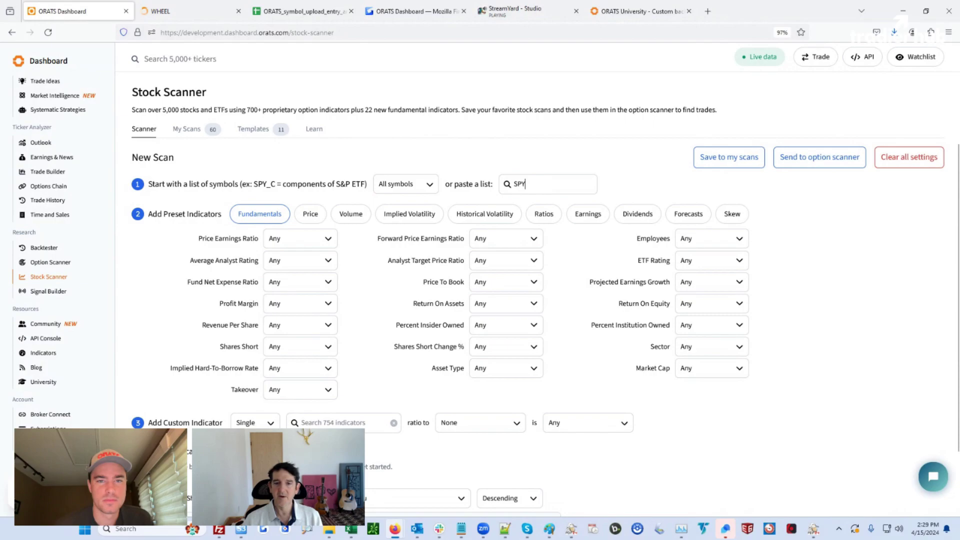
pyautogui.scroll(-1, 688, 451)
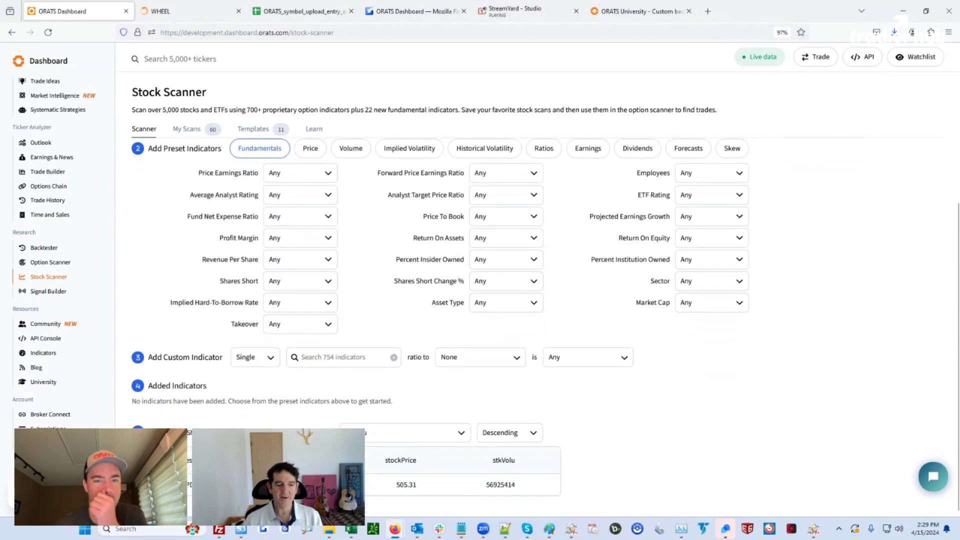
pyautogui.scroll(1, 653, 353)
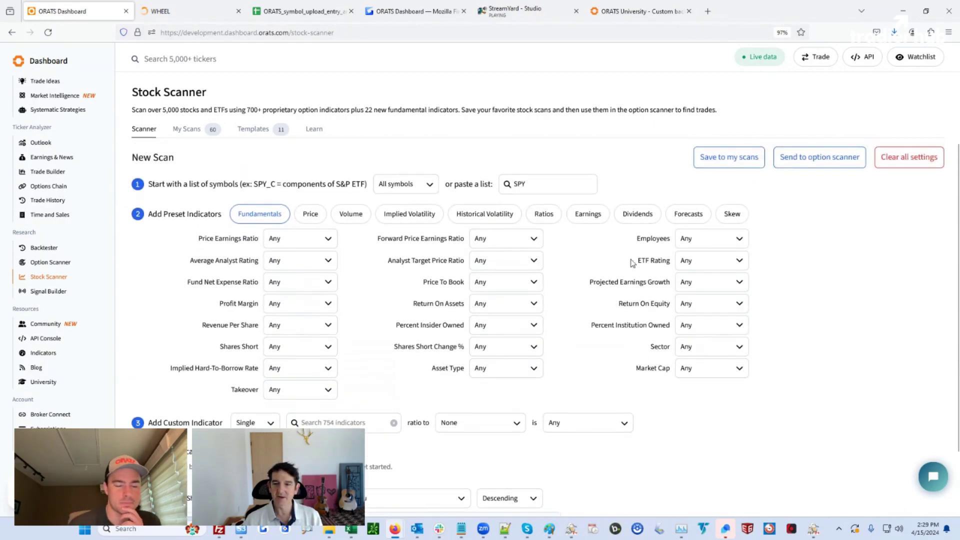
pyautogui.click(468, 215)
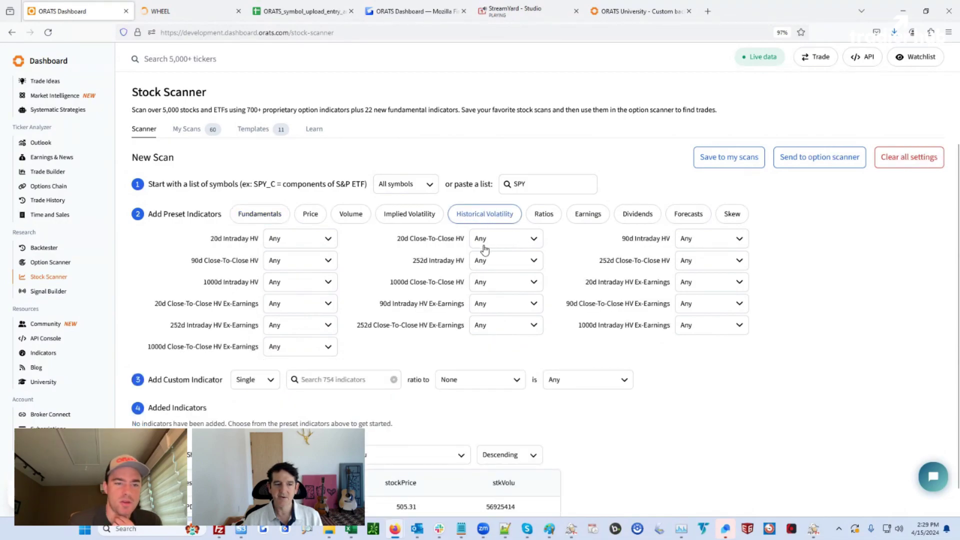
# - Search for orHv120d and add it to the scan as a Display Only indicator
pyautogui.click(315, 384)
pyautogui.write('orhv')
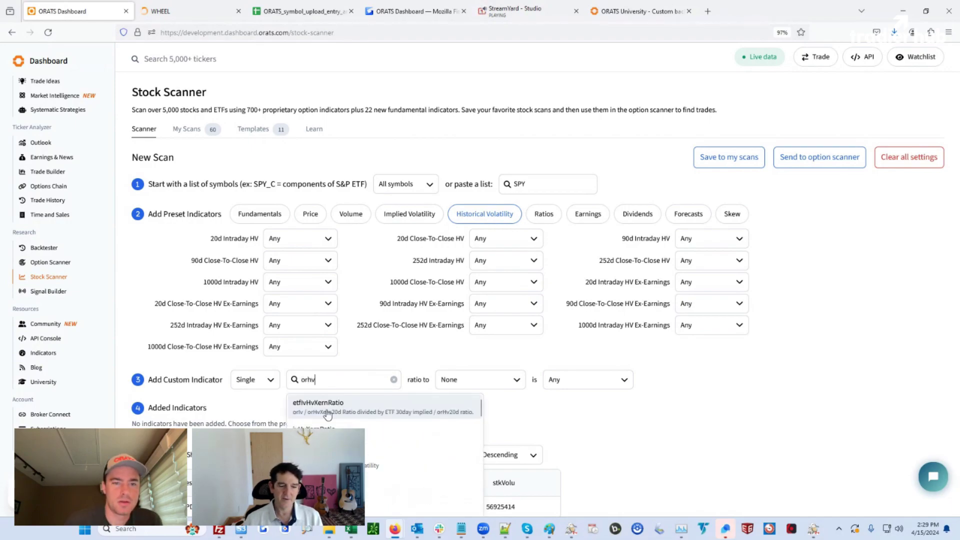
pyautogui.scroll(-2, 336, 424)
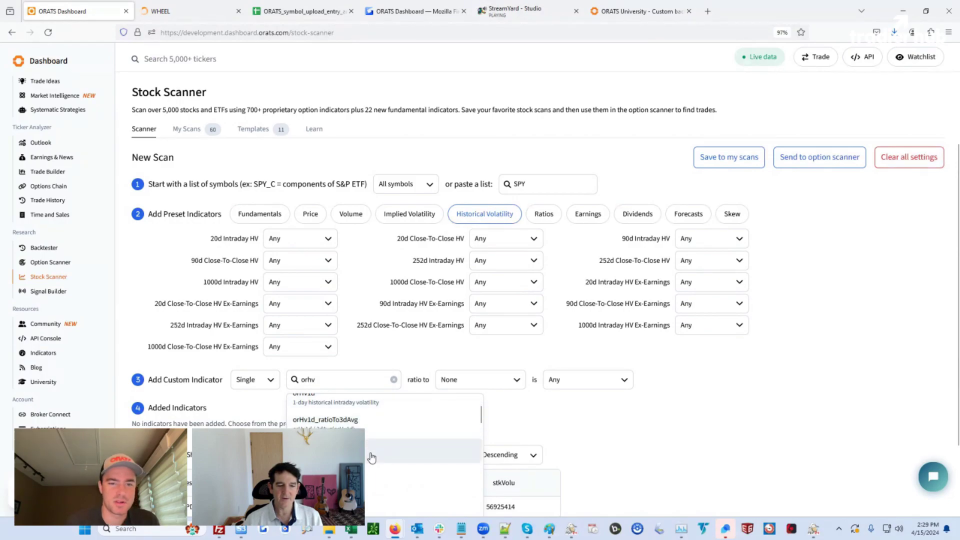
pyautogui.scroll(-5, 371, 457)
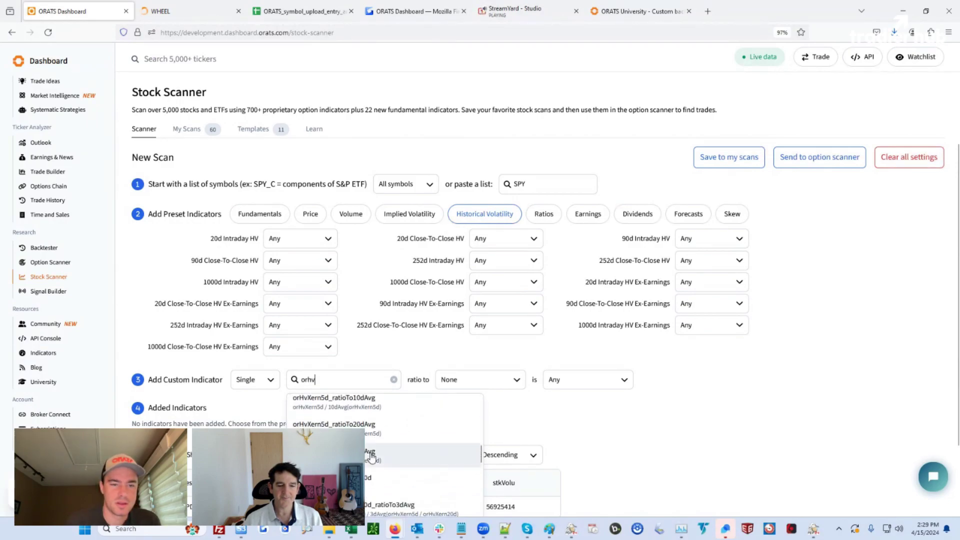
pyautogui.scroll(-3, 371, 456)
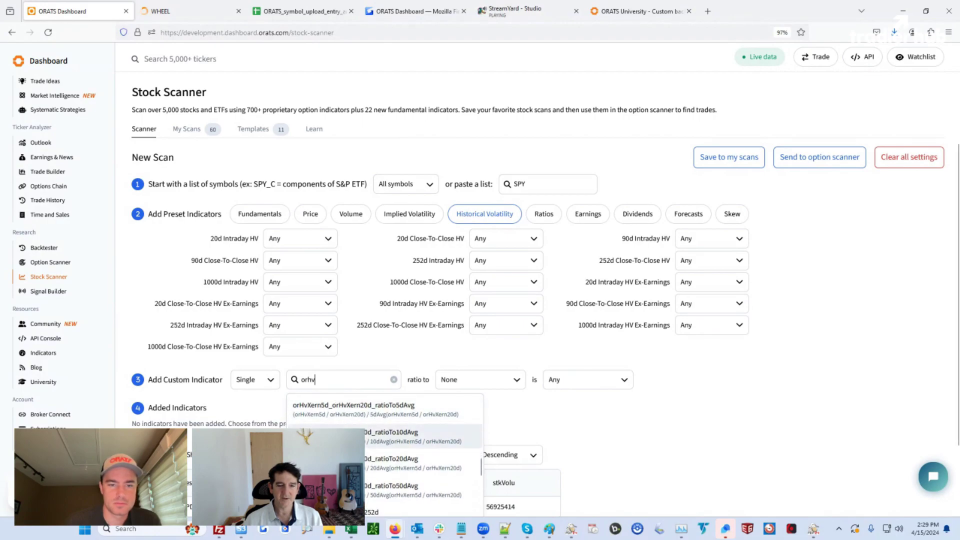
pyautogui.scroll(-3, 371, 440)
pyautogui.scroll(-5, 371, 450)
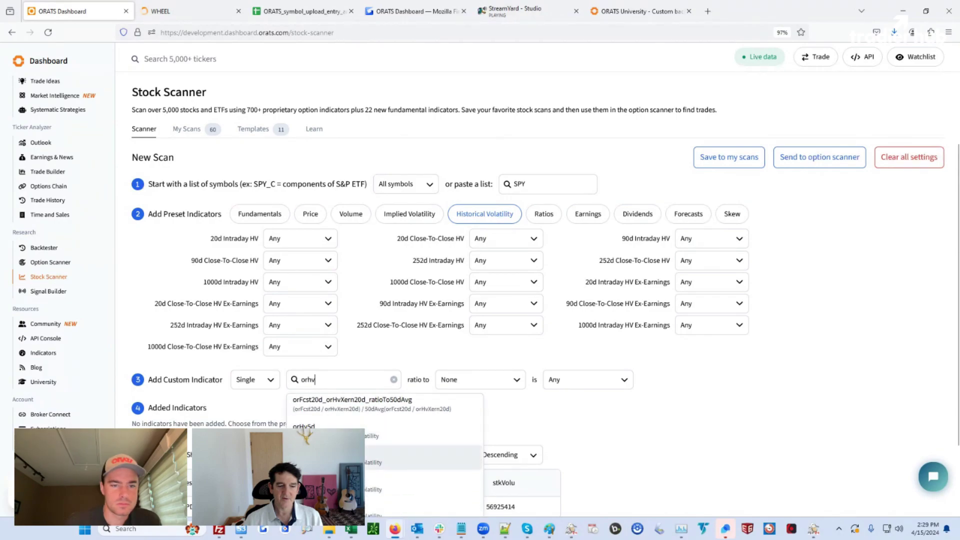
pyautogui.scroll(-5, 371, 451)
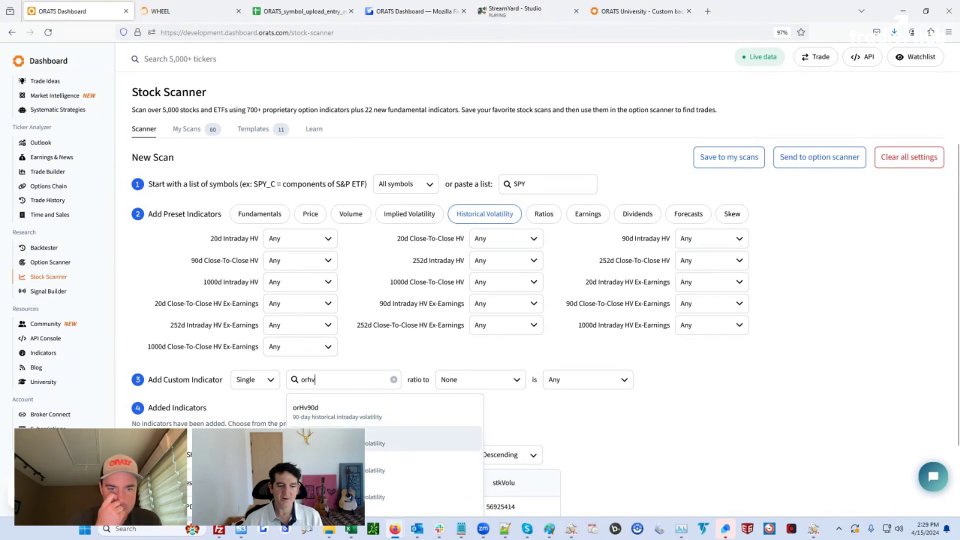
pyautogui.click(372, 439)
pyautogui.click(571, 383)
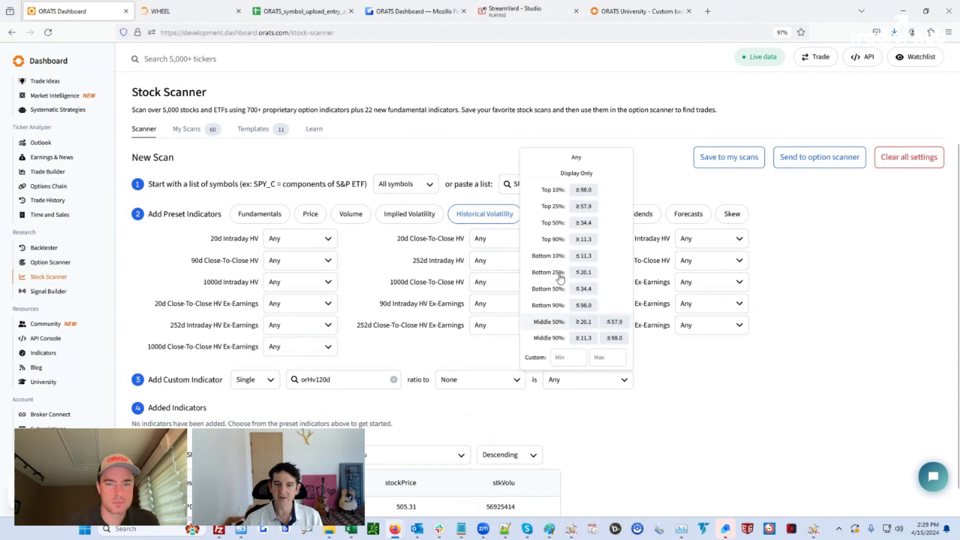
pyautogui.click(576, 173)
pyautogui.scroll(-1, 639, 465)
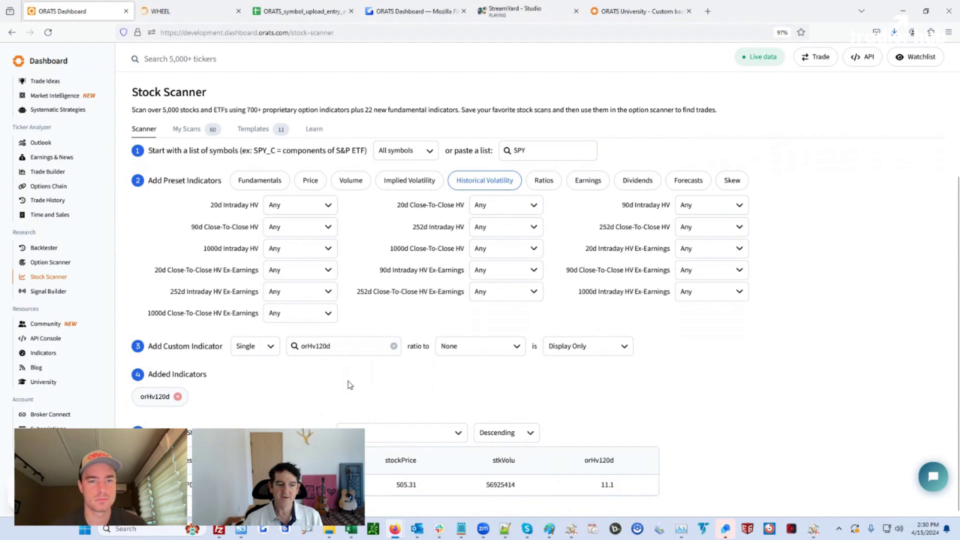
pyautogui.scroll(1, 345, 269)
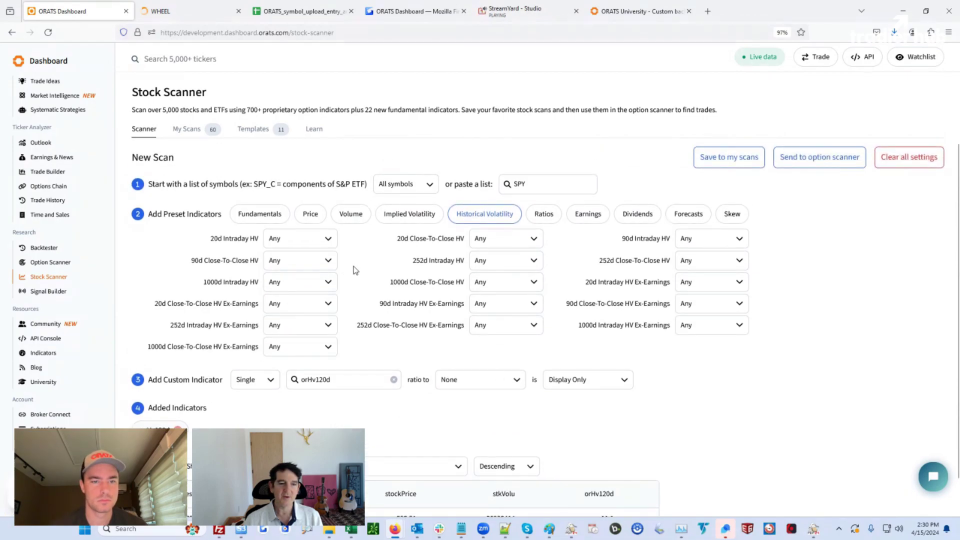
# - Set IV 30d on the Implied Volatility tab to Display Only
pyautogui.click(414, 218)
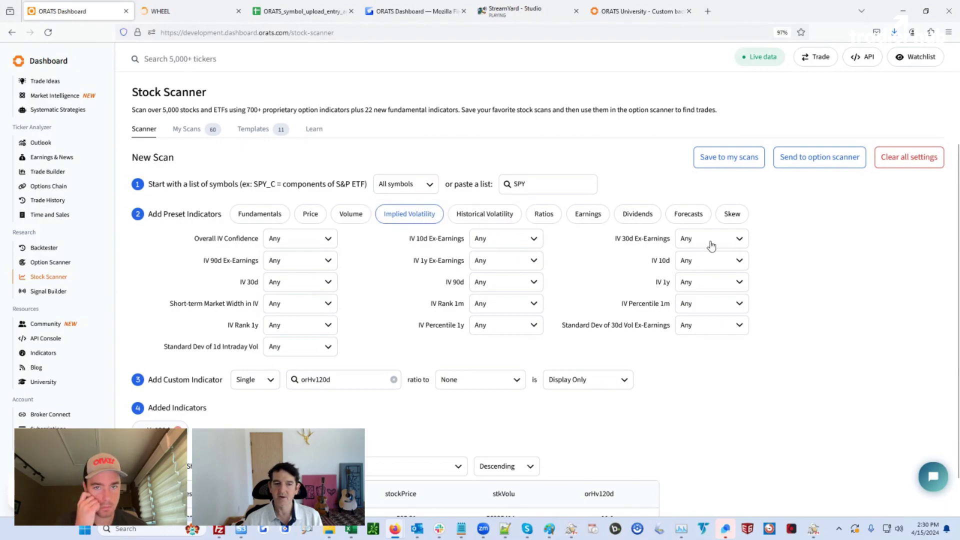
pyautogui.click(323, 282)
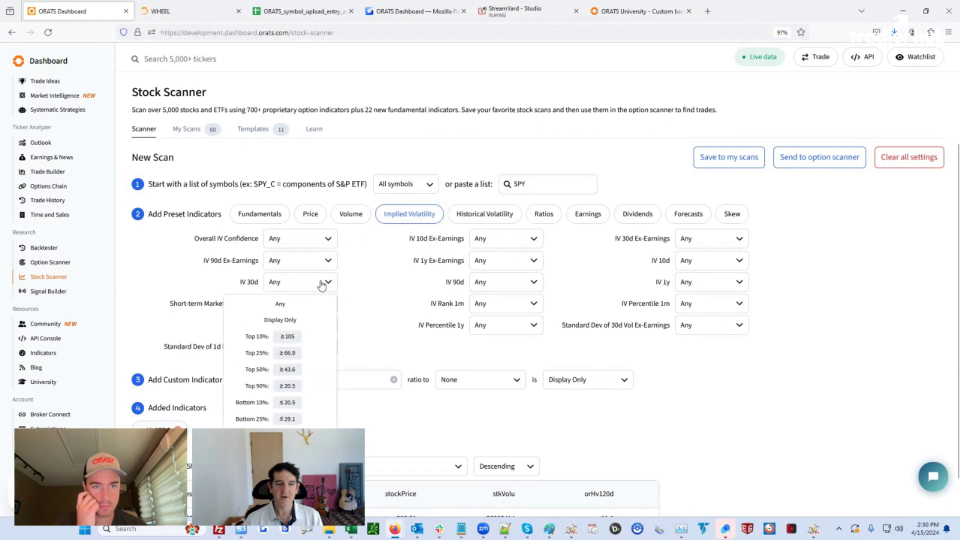
pyautogui.click(282, 318)
pyautogui.scroll(-1, 707, 427)
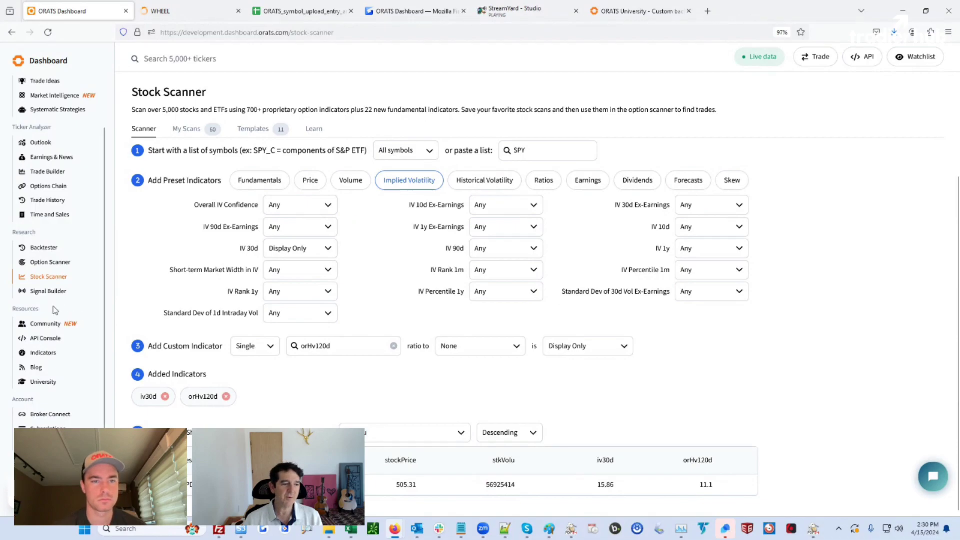
# - In the Option Scanner, add a Short Put Spread strategy and delete the Long Call Spread card
pyautogui.click(50, 263)
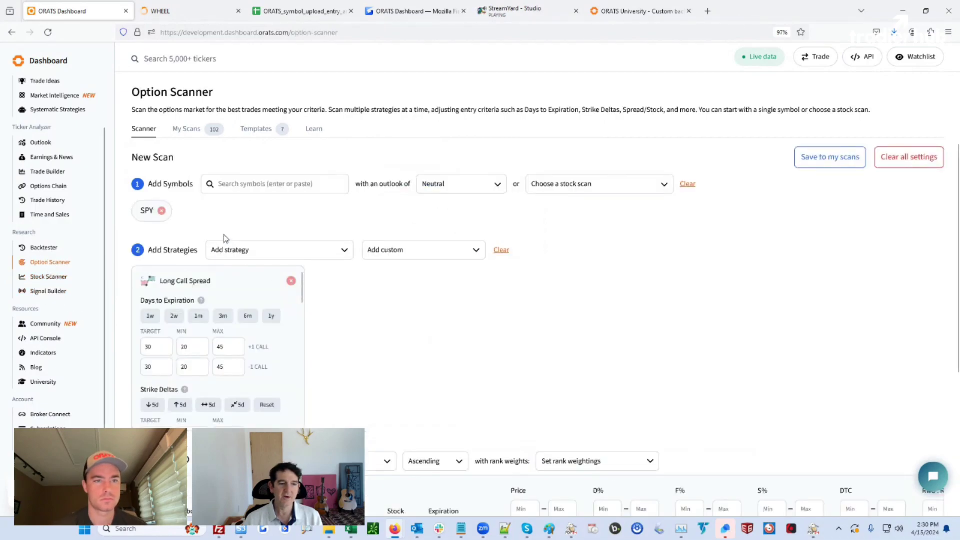
pyautogui.scroll(-3, 224, 351)
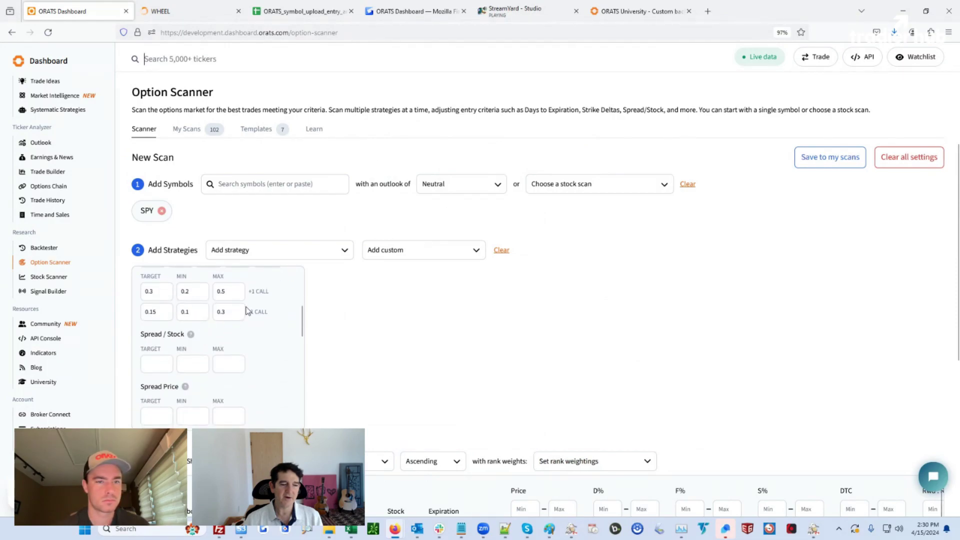
pyautogui.scroll(3, 253, 365)
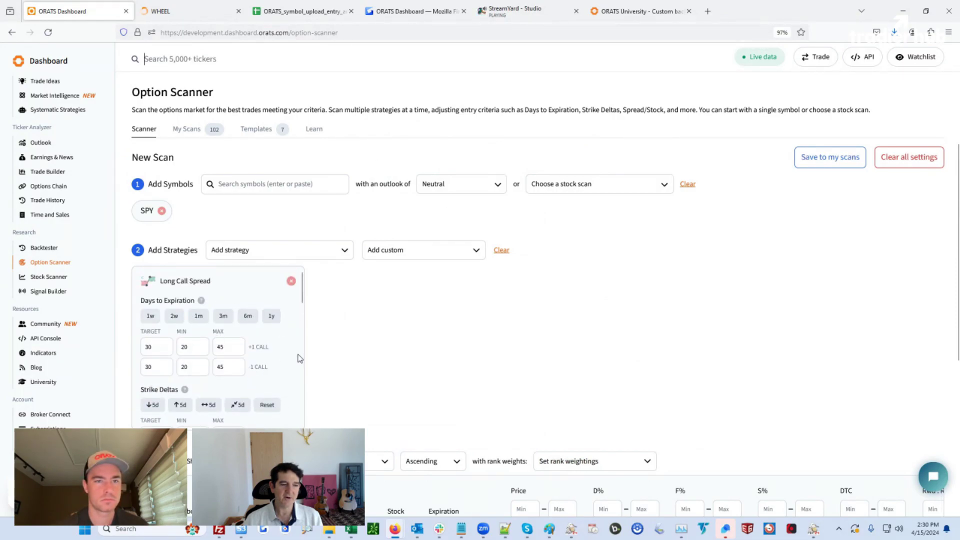
pyautogui.scroll(-2, 269, 347)
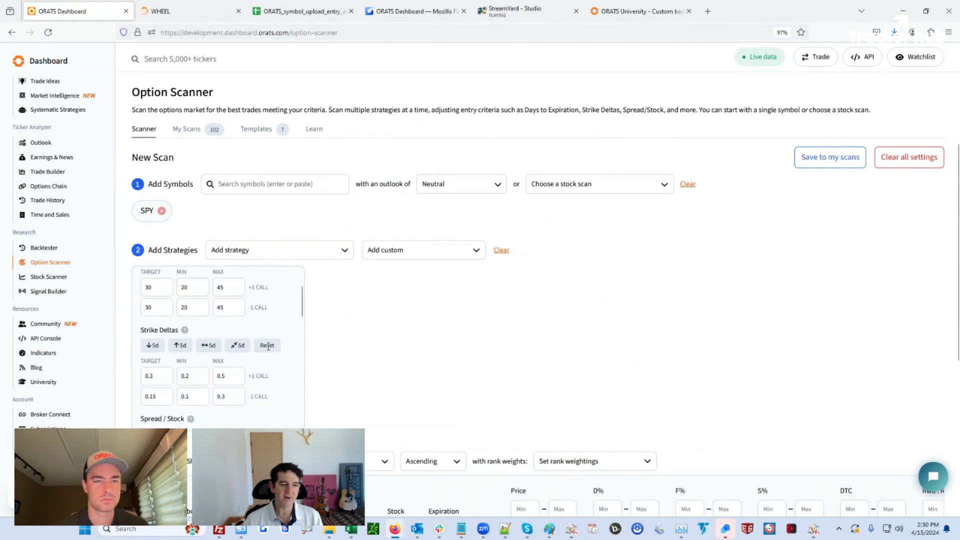
pyautogui.click(292, 251)
pyautogui.click(250, 322)
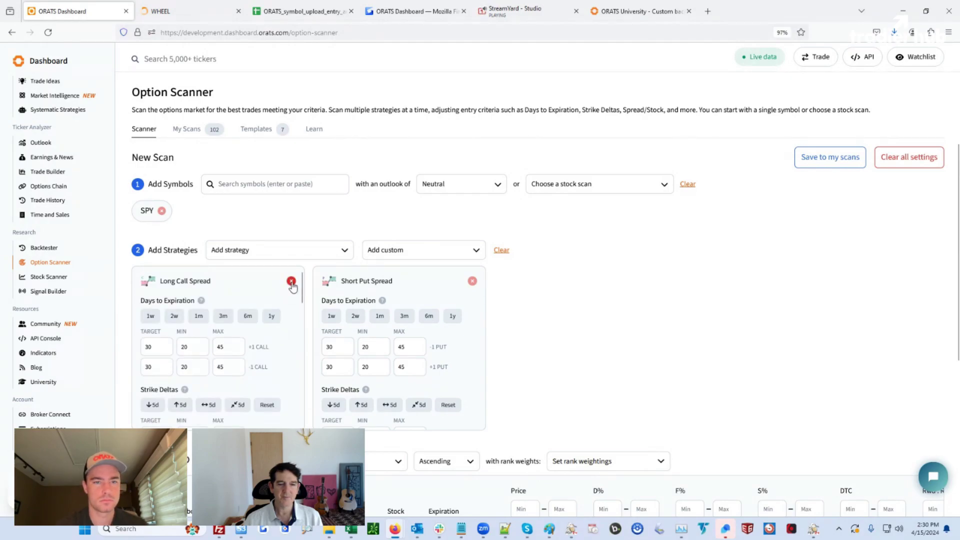
pyautogui.click(290, 282)
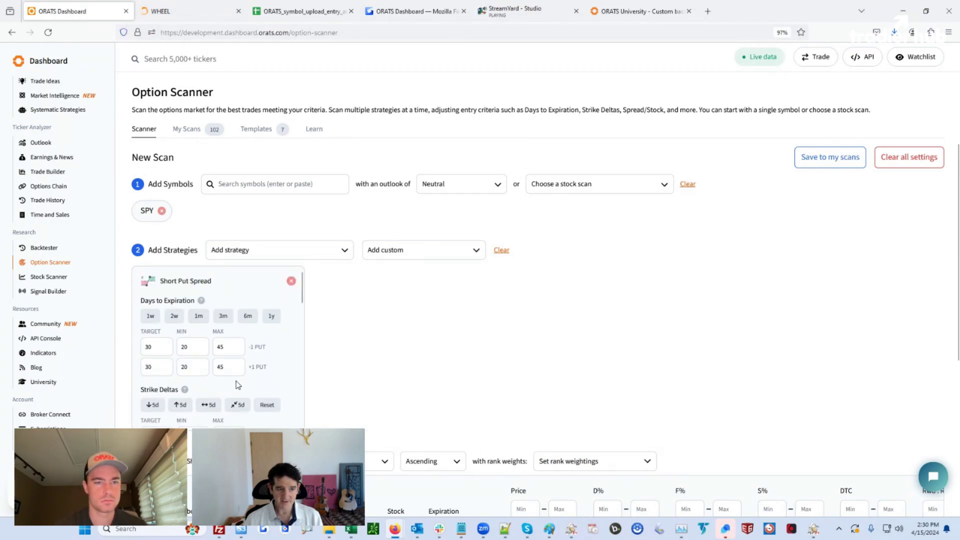
pyautogui.scroll(-2, 236, 380)
pyautogui.scroll(-6, 210, 381)
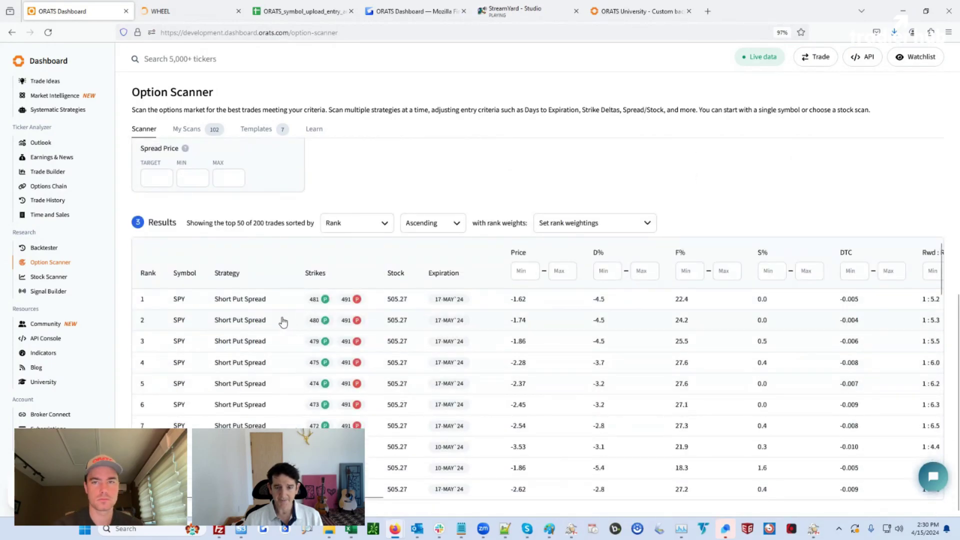
# - Raise the F% rank weighting, then open a trade ticket for the top-ranked SPY 475/486 spread
pyautogui.click(628, 229)
pyautogui.moveTo(595, 300); pyautogui.dragTo(618, 299)
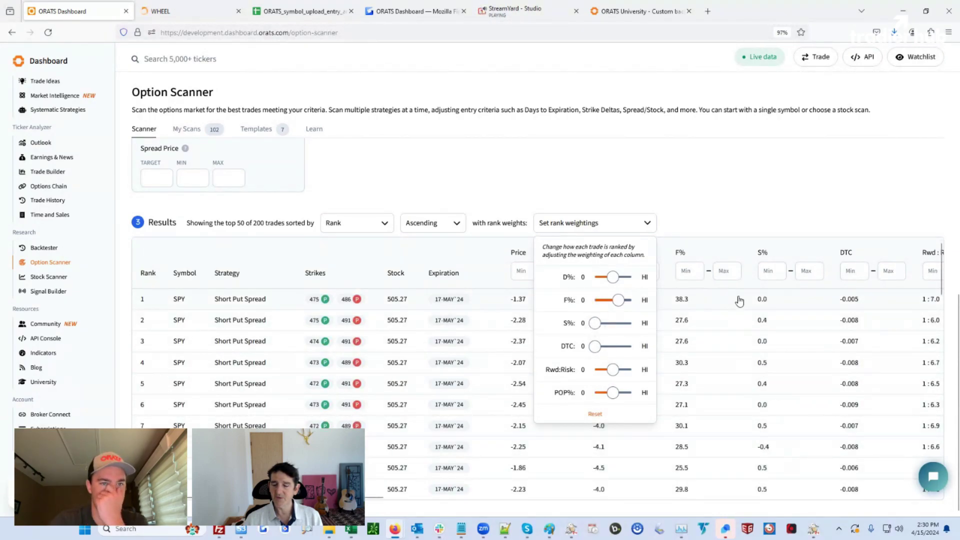
pyautogui.click(657, 172)
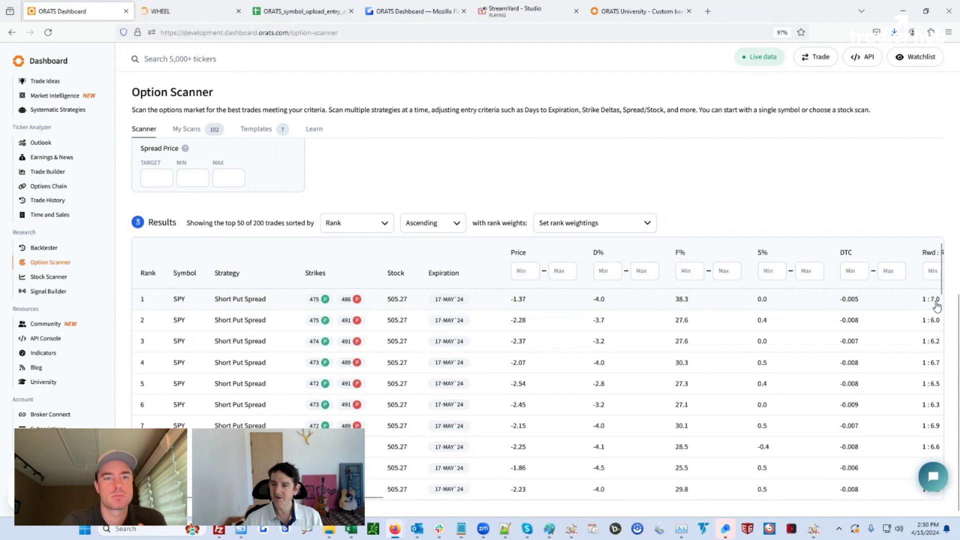
pyautogui.click(574, 300)
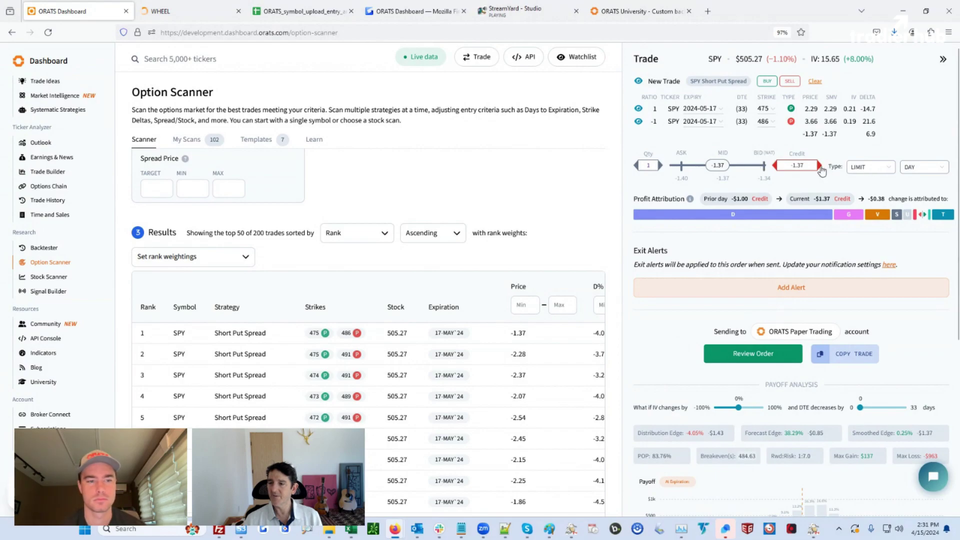
# - Lower the credit to -1.35, set order type FORCE, and confirm sending the paper trade
pyautogui.moveTo(934, 434); pyautogui.dragTo(916, 435)
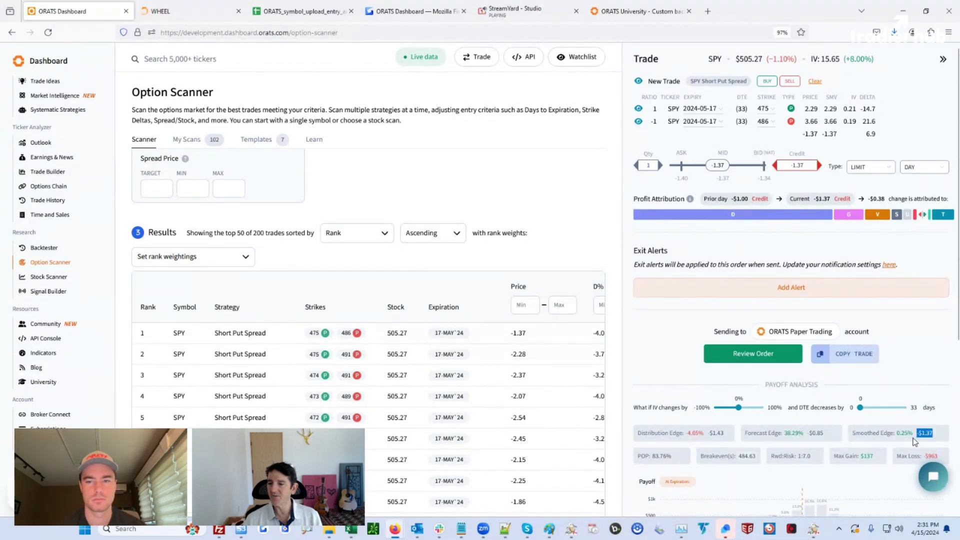
pyautogui.click(820, 166)
pyautogui.click(820, 166)
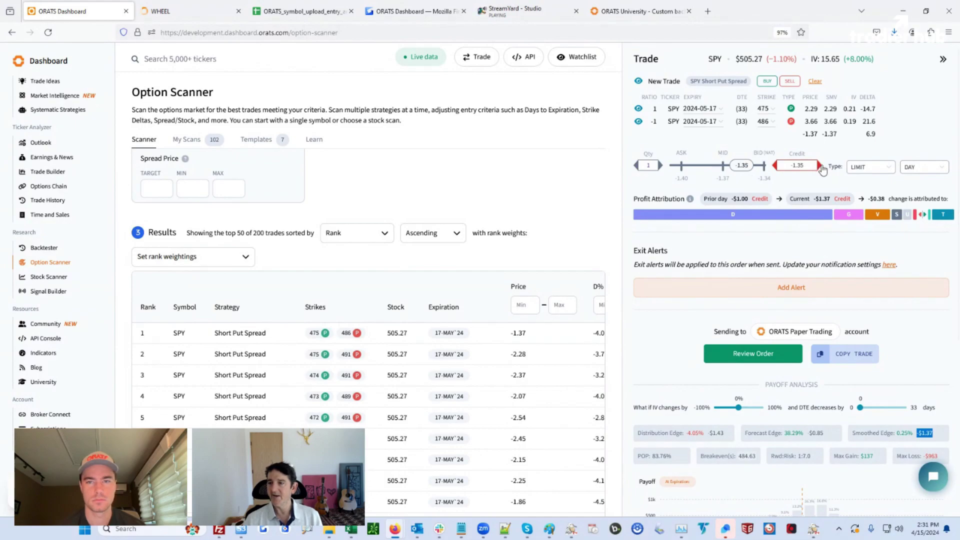
pyautogui.click(875, 168)
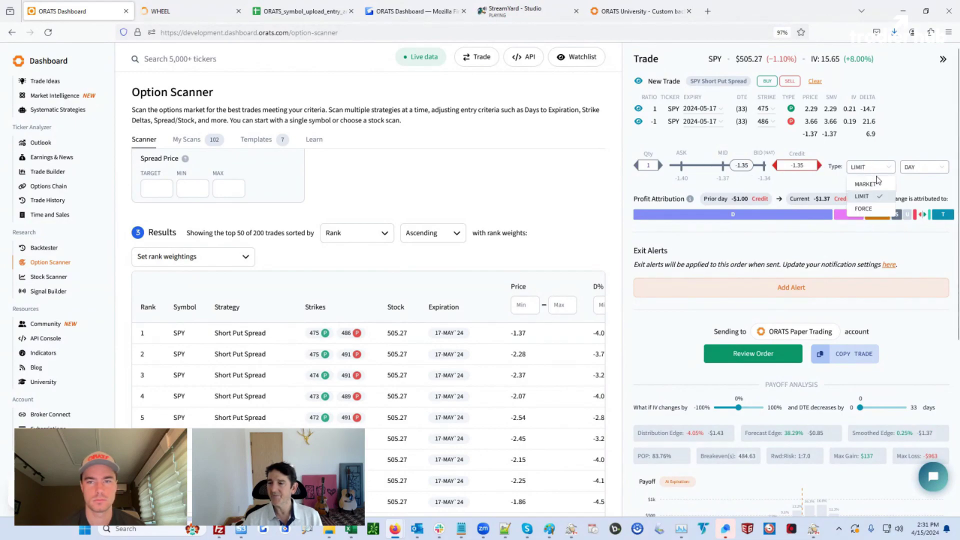
pyautogui.click(864, 209)
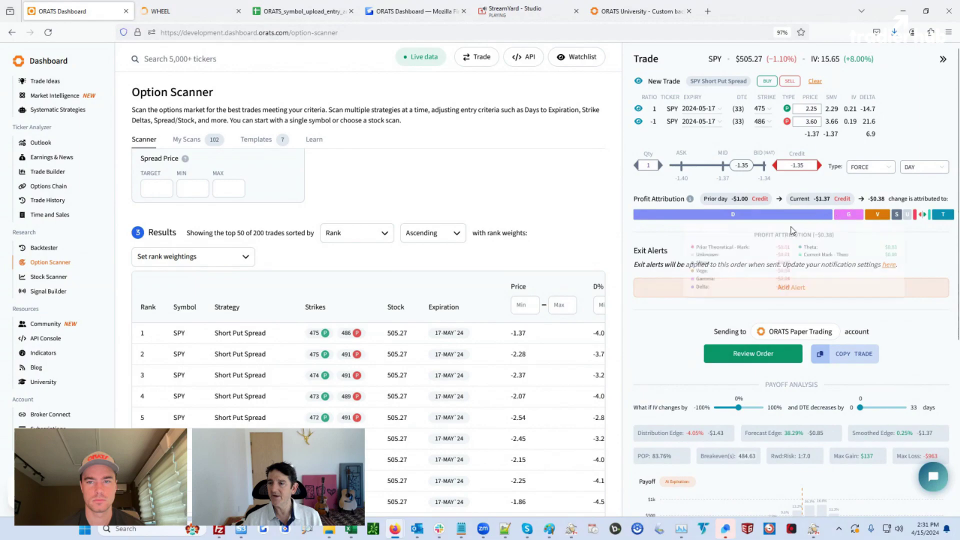
pyautogui.click(756, 358)
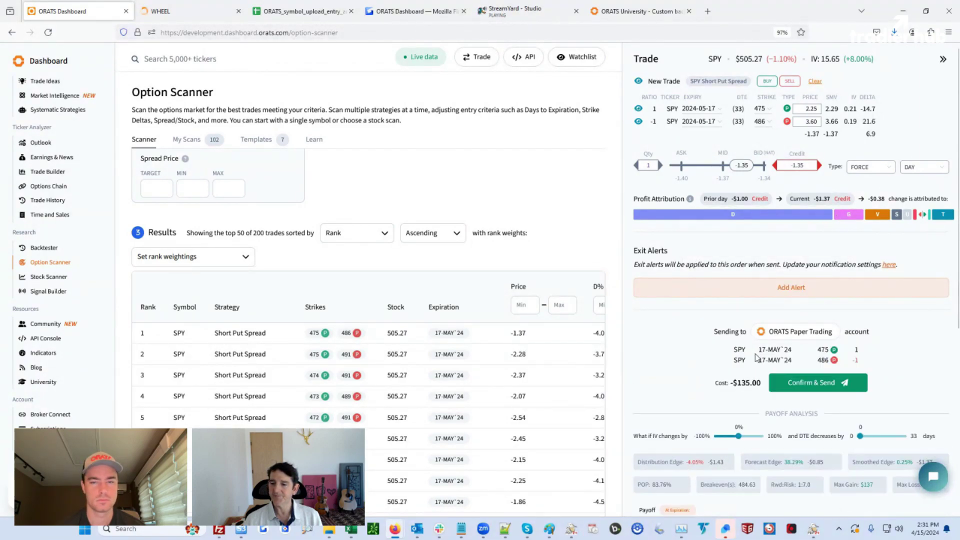
pyautogui.click(781, 386)
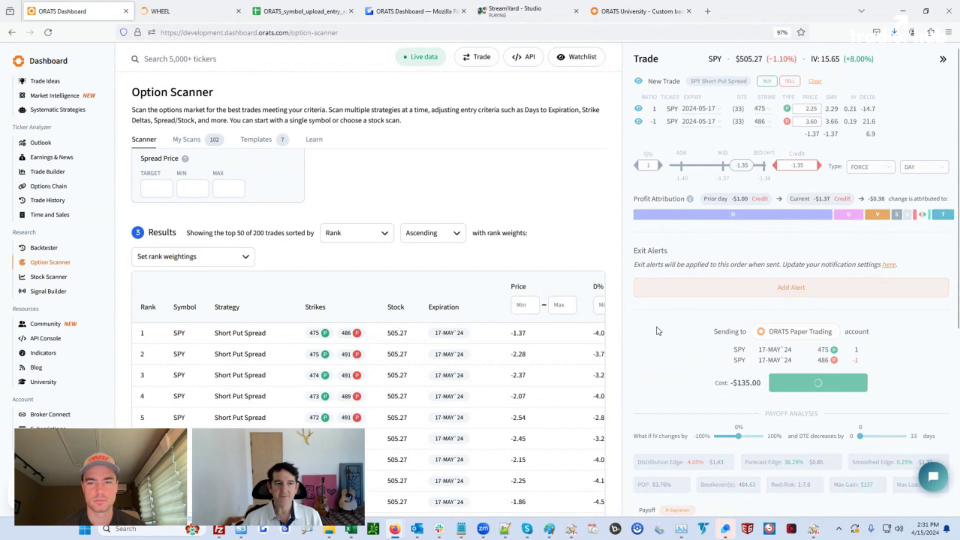